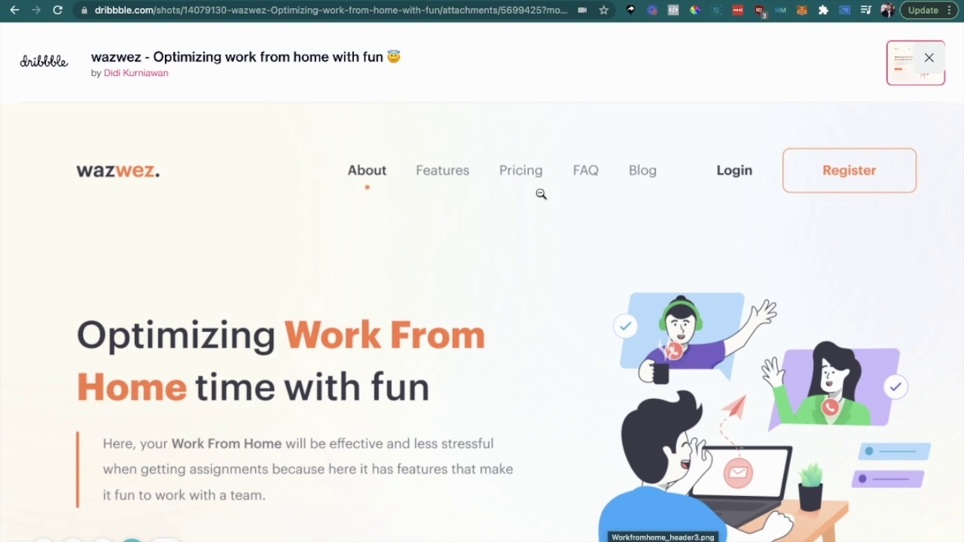
Switch to the systeme.io page editor and set the page's first section to Medium content width.
key(ctrl+Left)
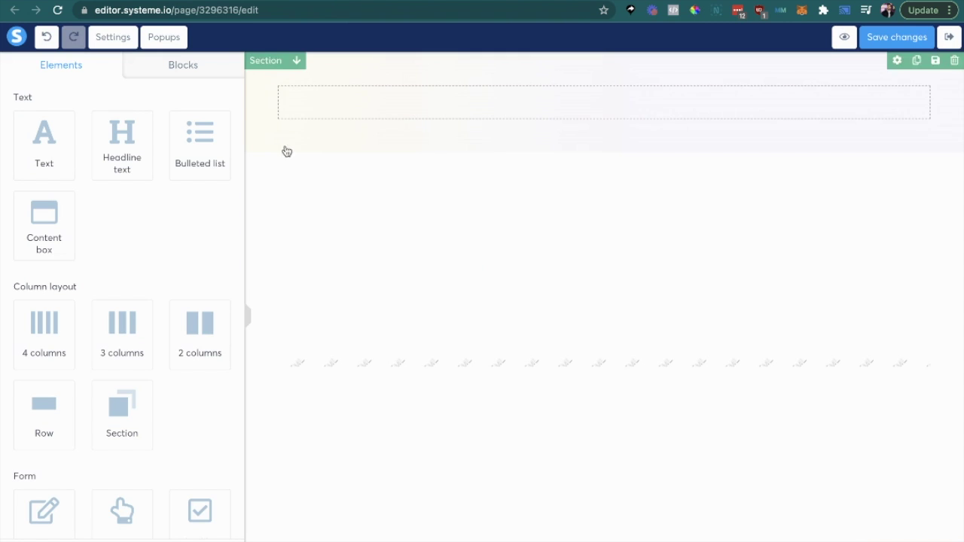
scroll(286, 351, down, 2)
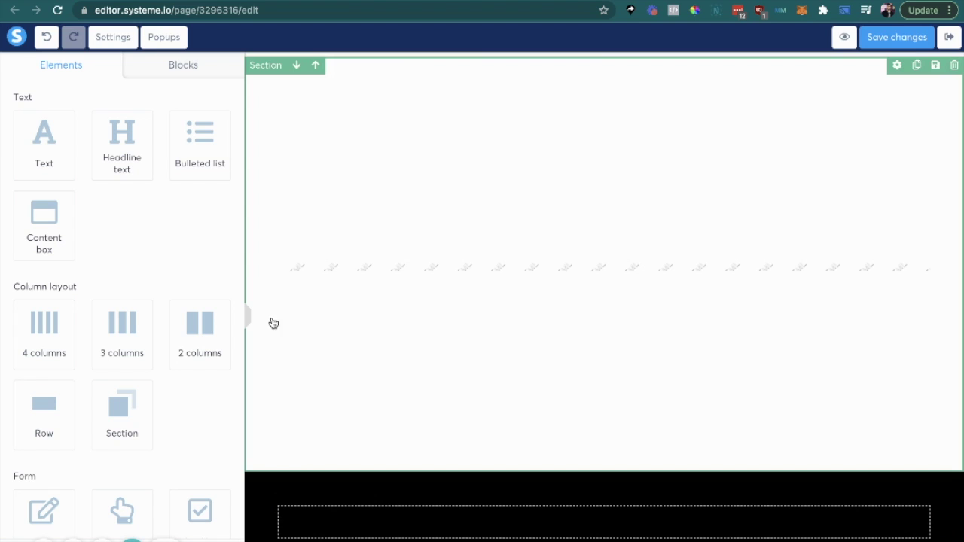
scroll(271, 317, up, 2)
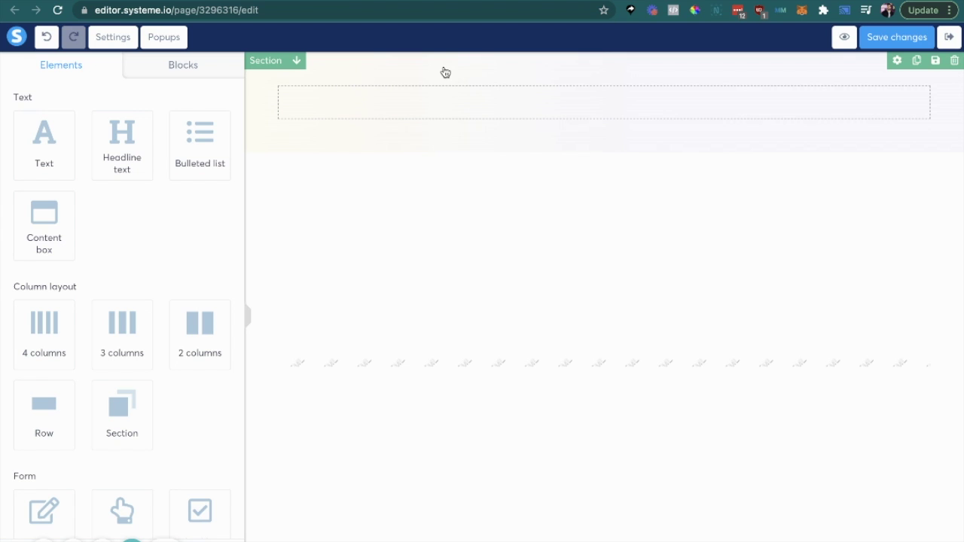
key(ctrl+Right)
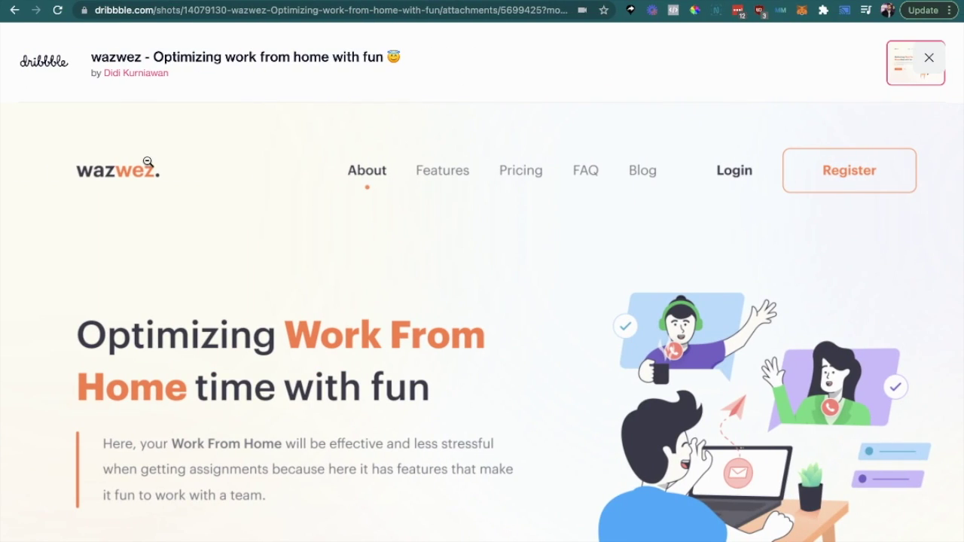
key(ctrl+Left)
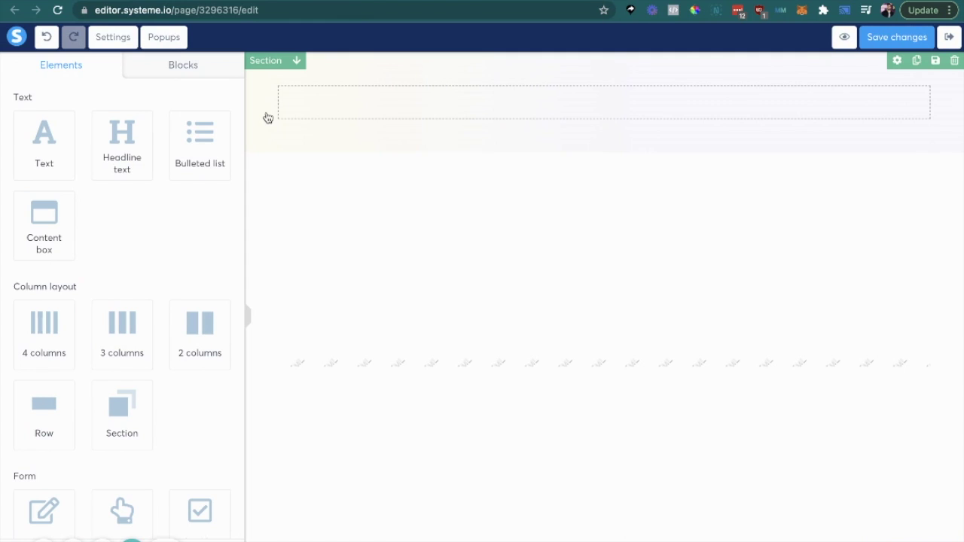
click(265, 68)
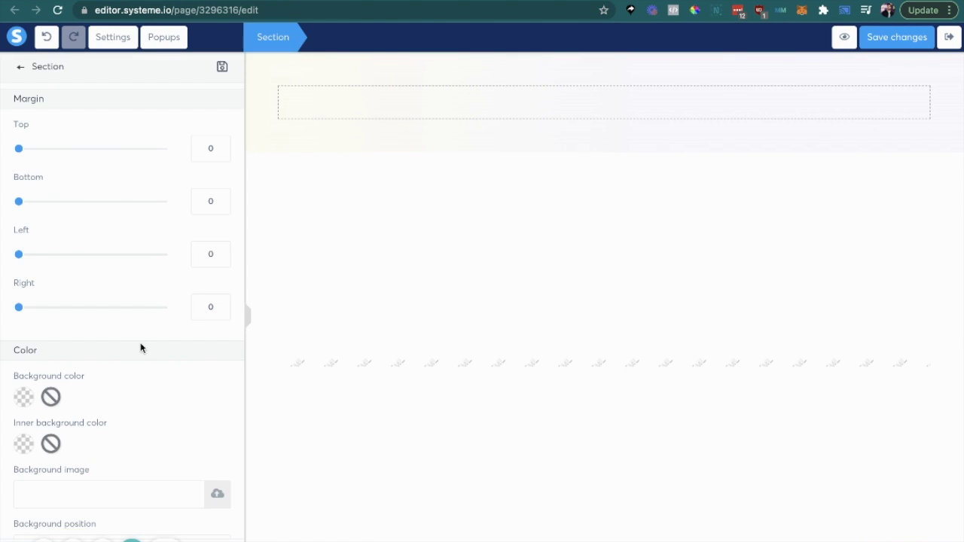
scroll(140, 346, down, 5)
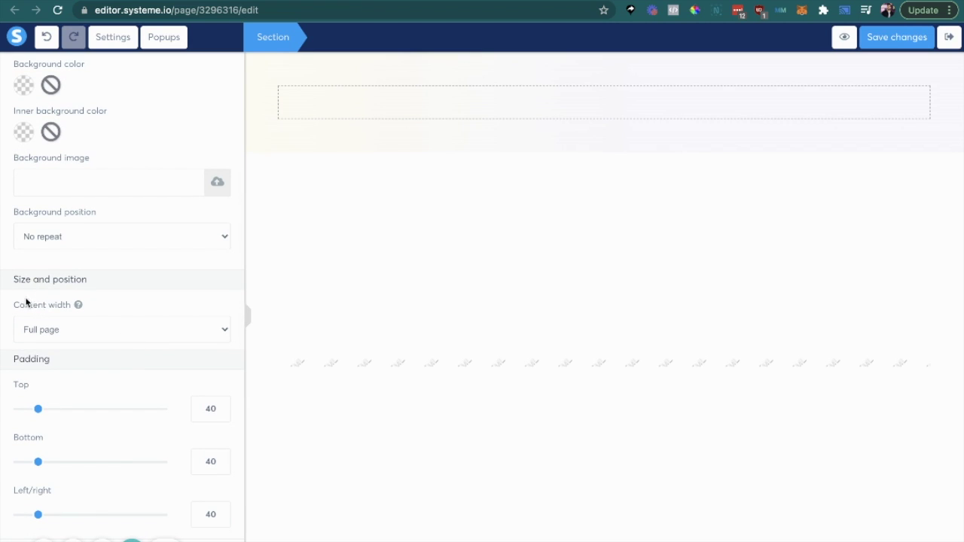
click(61, 332)
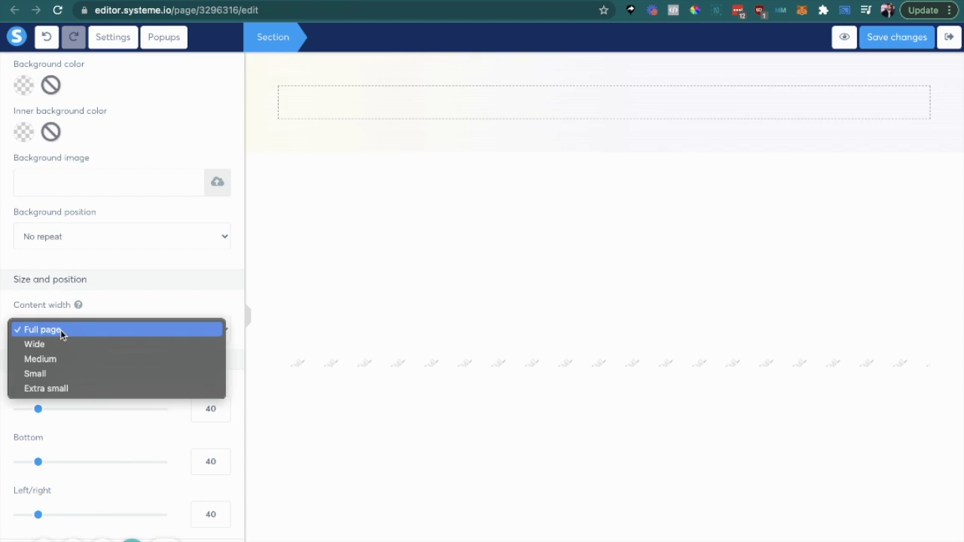
click(60, 360)
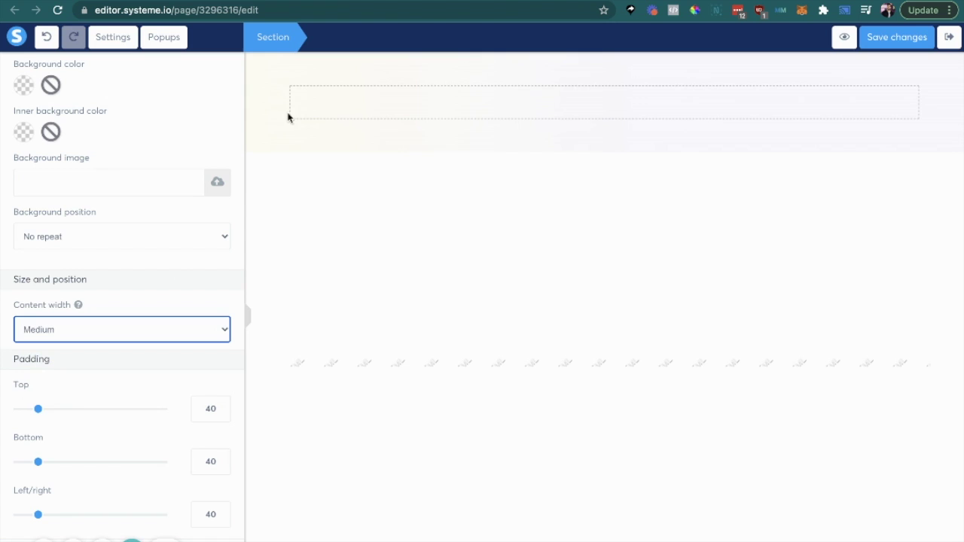
key(ctrl+Right)
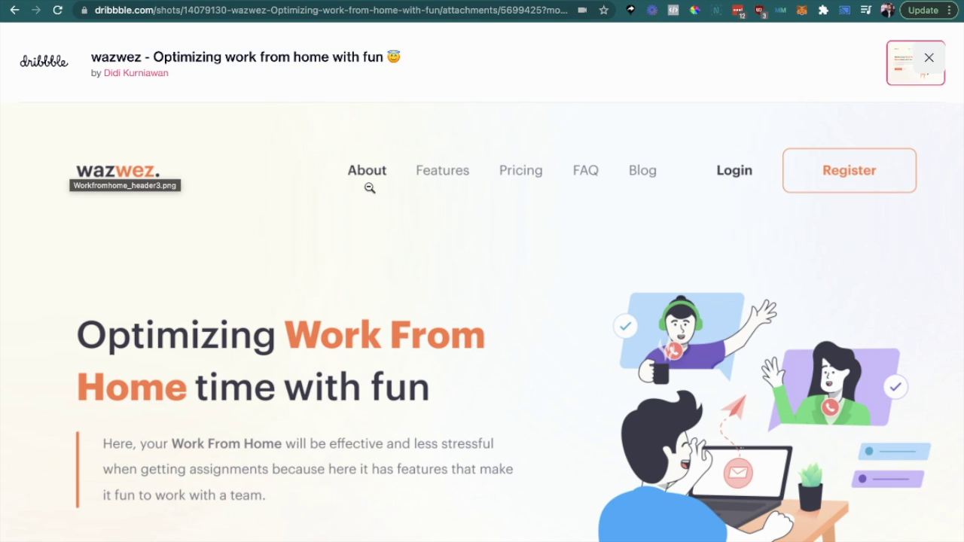
key(ctrl+Left)
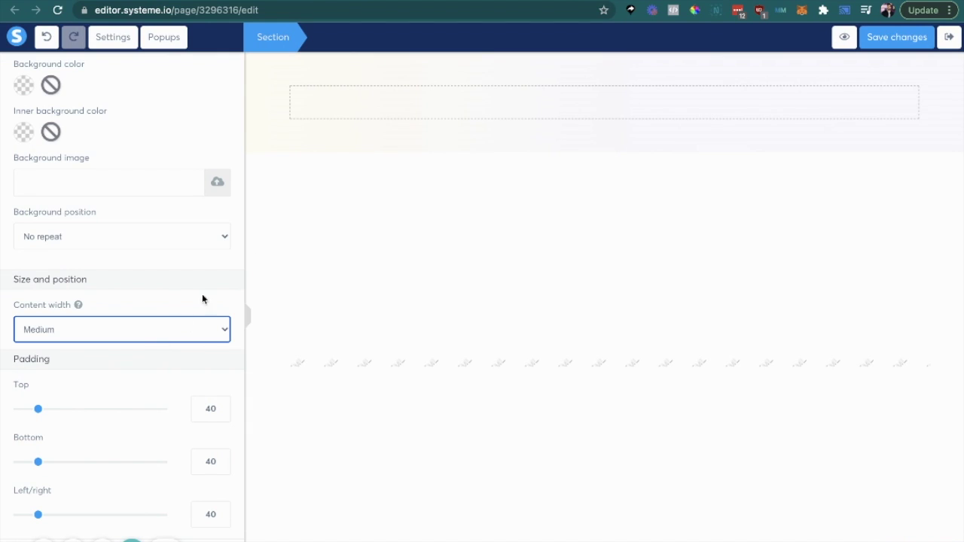
click(325, 153)
click(261, 131)
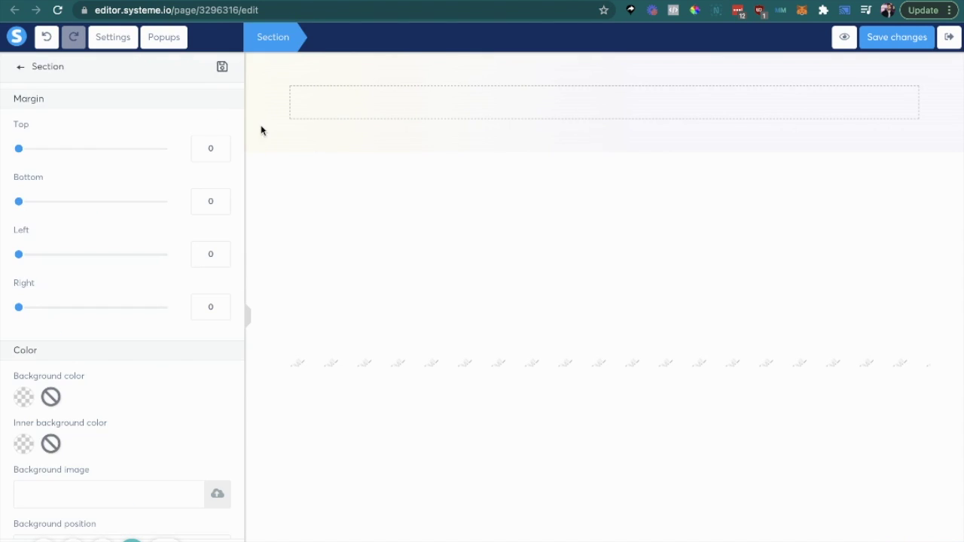
click(263, 131)
click(270, 64)
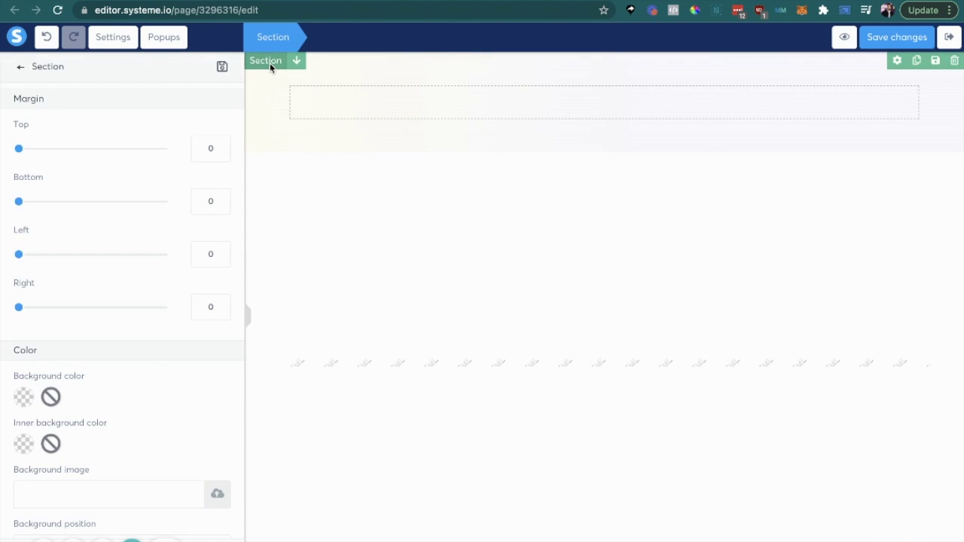
key(ctrl+Right)
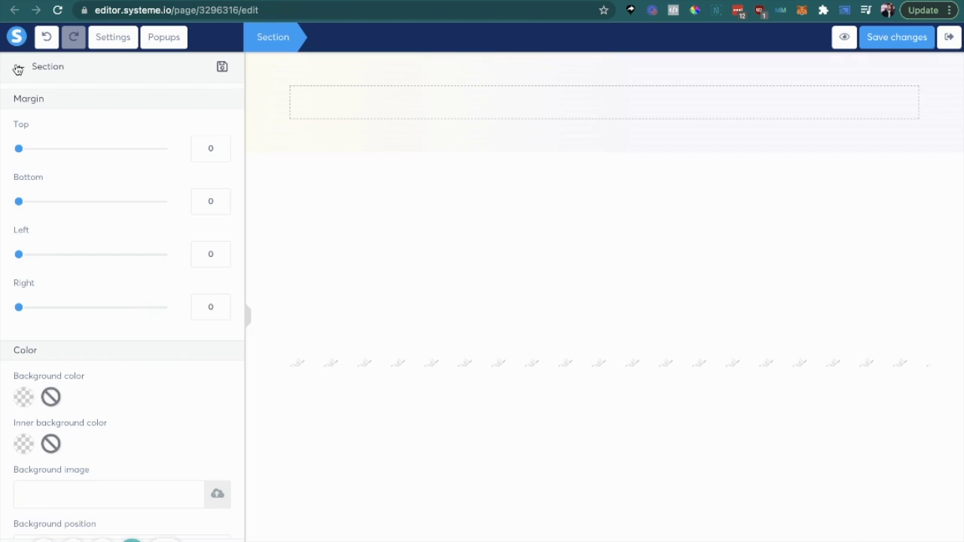
Add a three-column row to the first section and delete the empty row beneath it.
click(18, 68)
drag(127, 303, 317, 88)
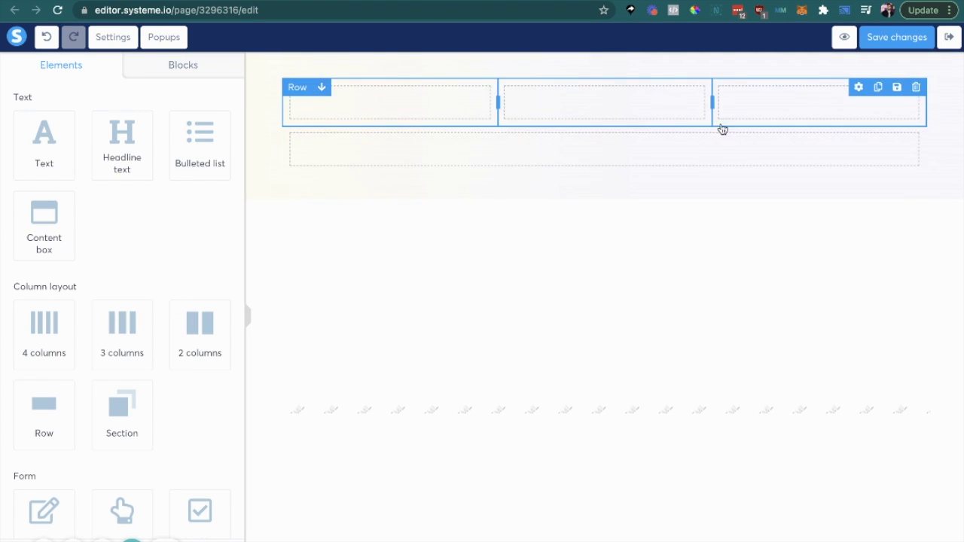
click(917, 119)
key(Return)
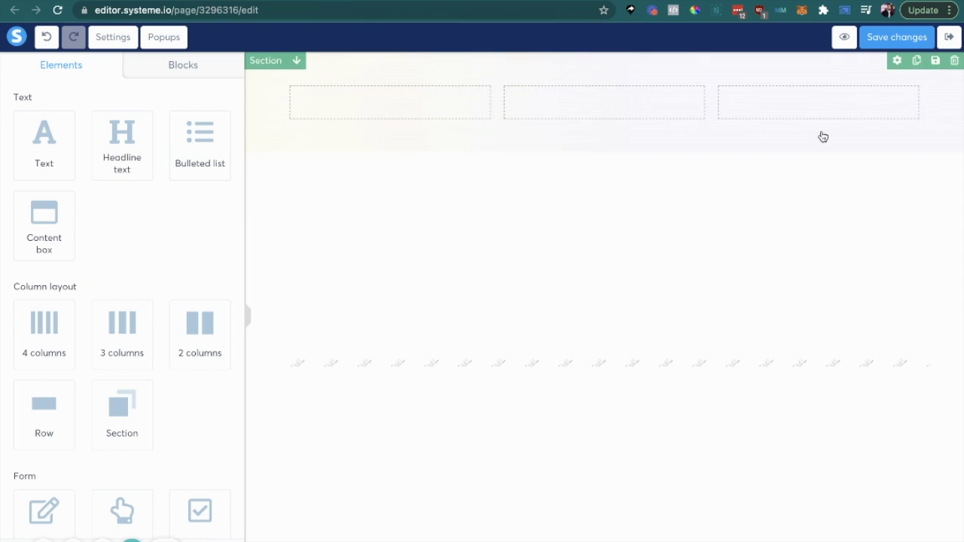
Resize the three-column row so the first column is the narrowest and the third column is the widest.
drag(496, 102, 456, 103)
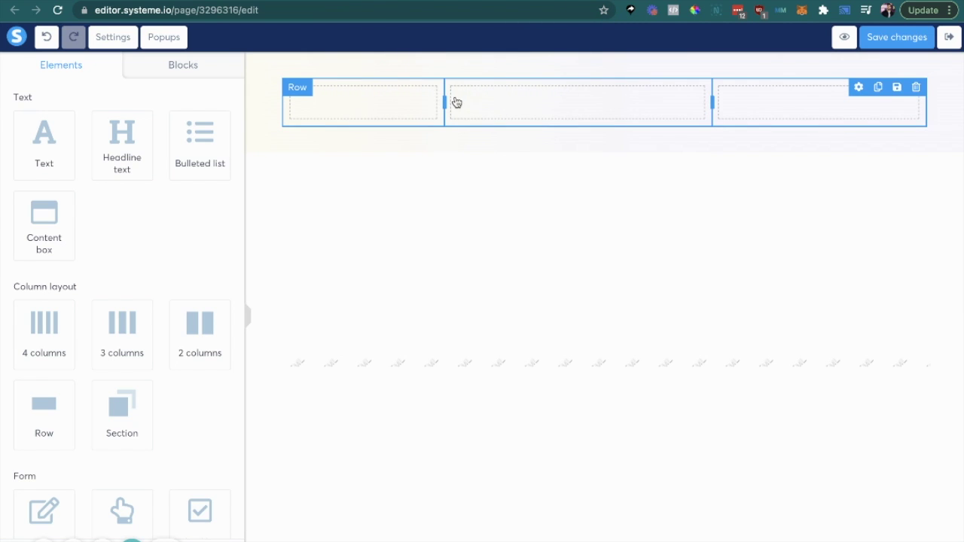
click(713, 105)
drag(711, 101, 669, 106)
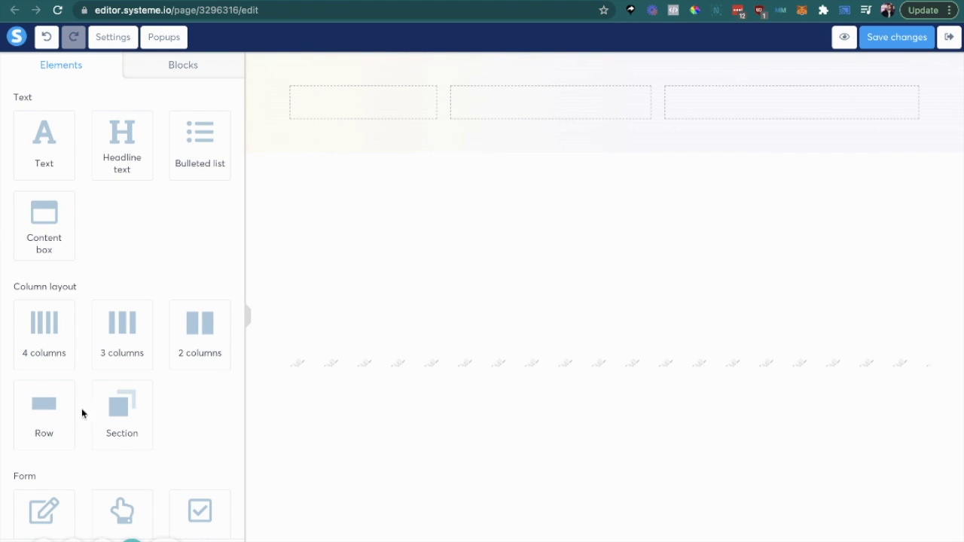
Add an image element to the row's first column using the already uploaded FunnelVibe_LogoDark.png.
scroll(81, 418, down, 3)
scroll(155, 375, down, 3)
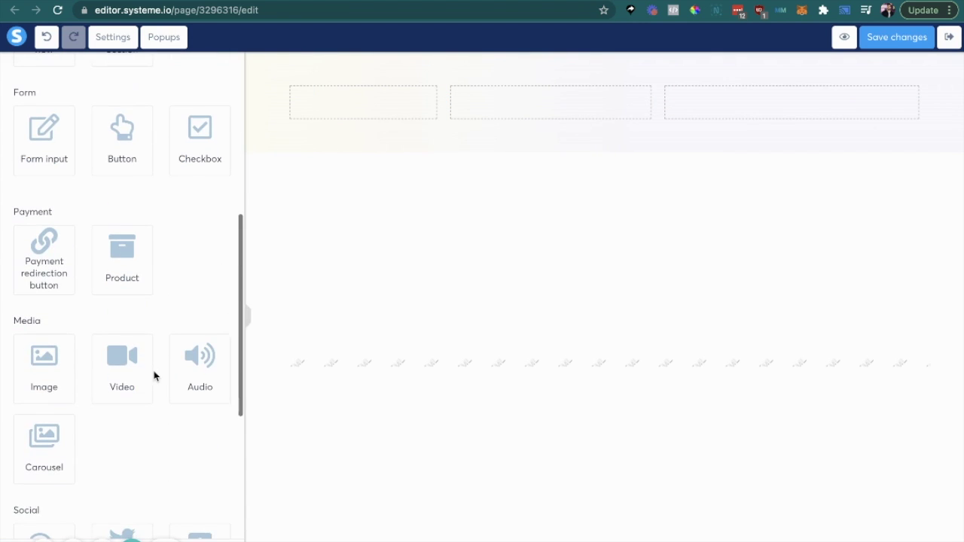
drag(71, 374, 342, 110)
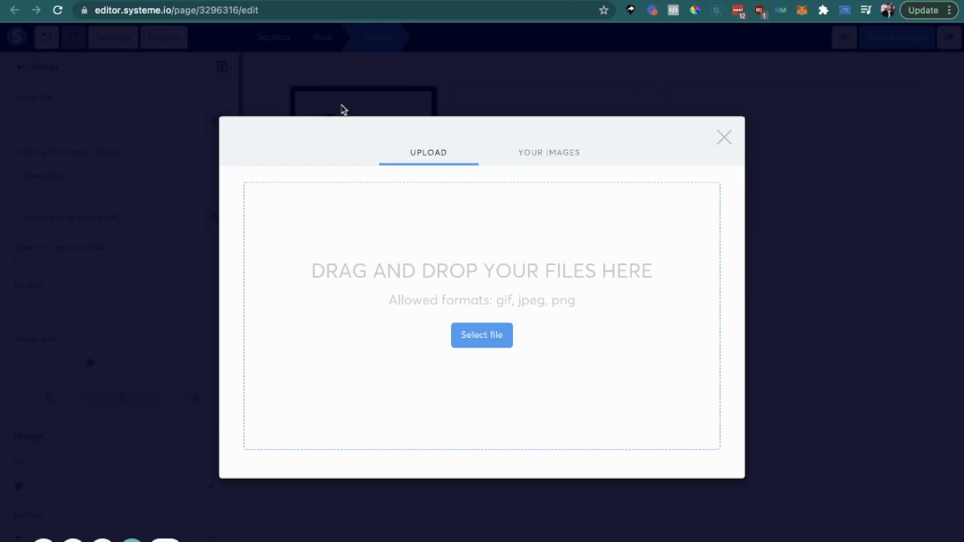
click(544, 154)
click(285, 190)
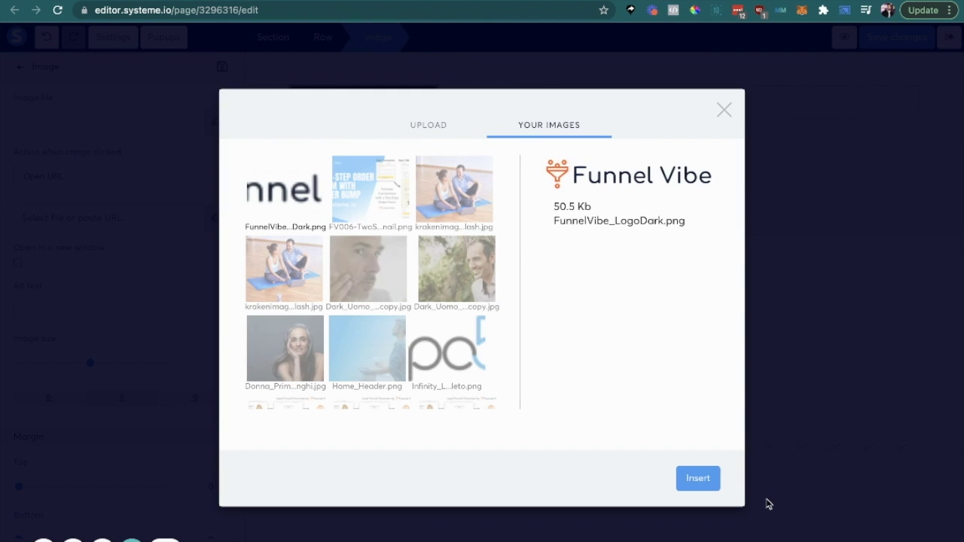
click(698, 479)
click(411, 177)
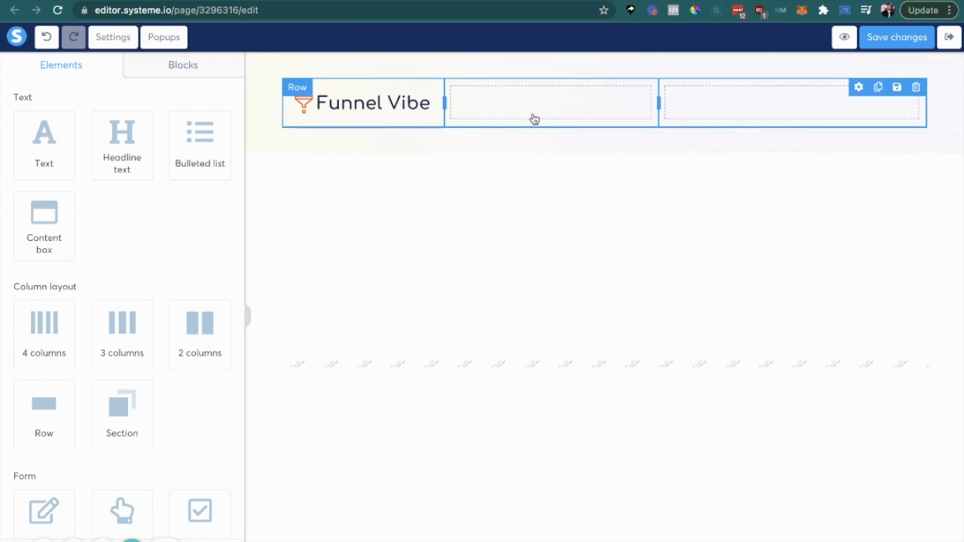
Add a Menu element to the row's middle column and open its settings.
key(ctrl+Right)
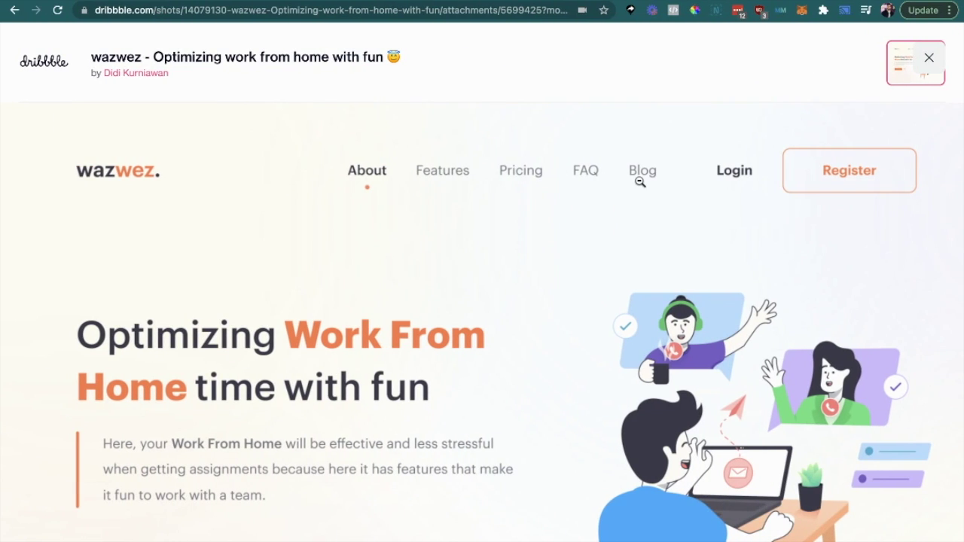
key(ctrl+Left)
scroll(123, 364, down, 3)
scroll(123, 364, down, 3)
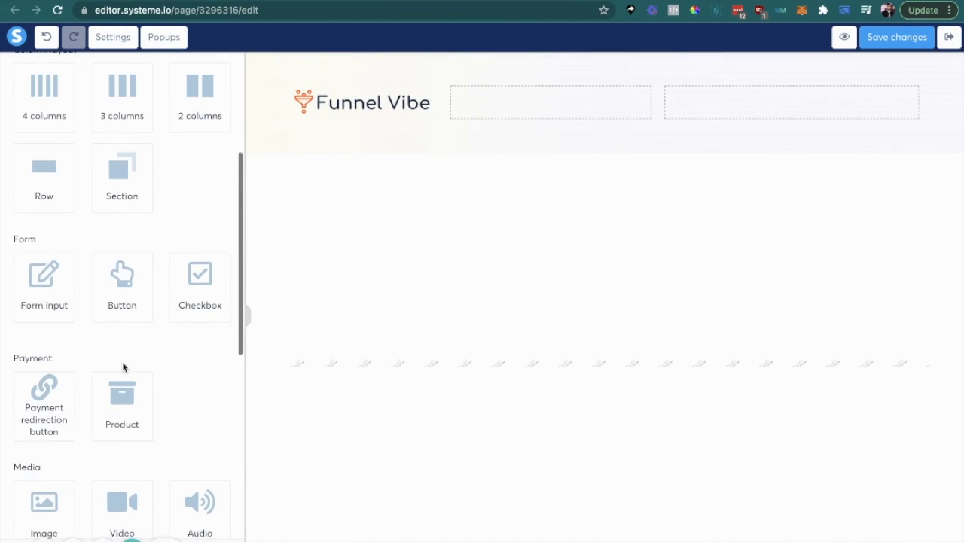
scroll(124, 366, up, 5)
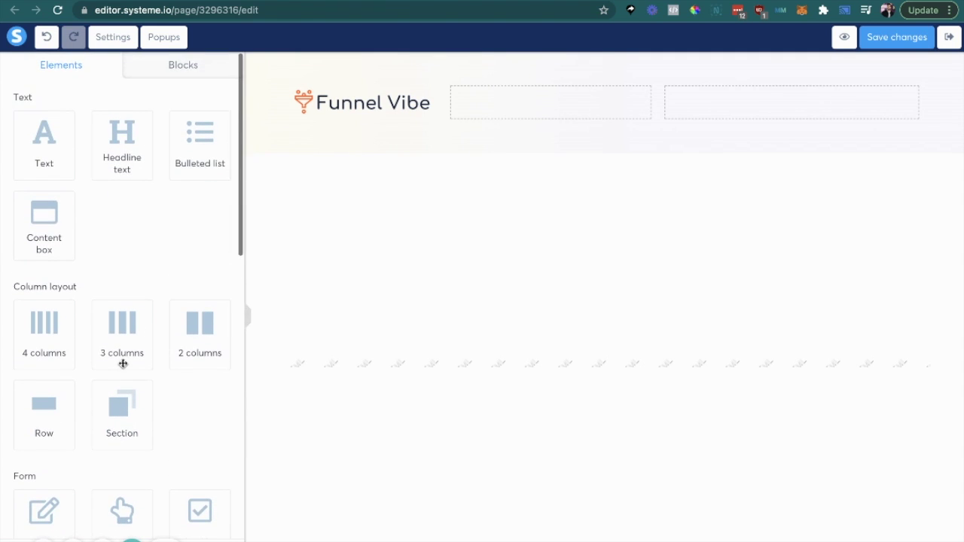
scroll(123, 365, down, 5)
scroll(123, 364, down, 5)
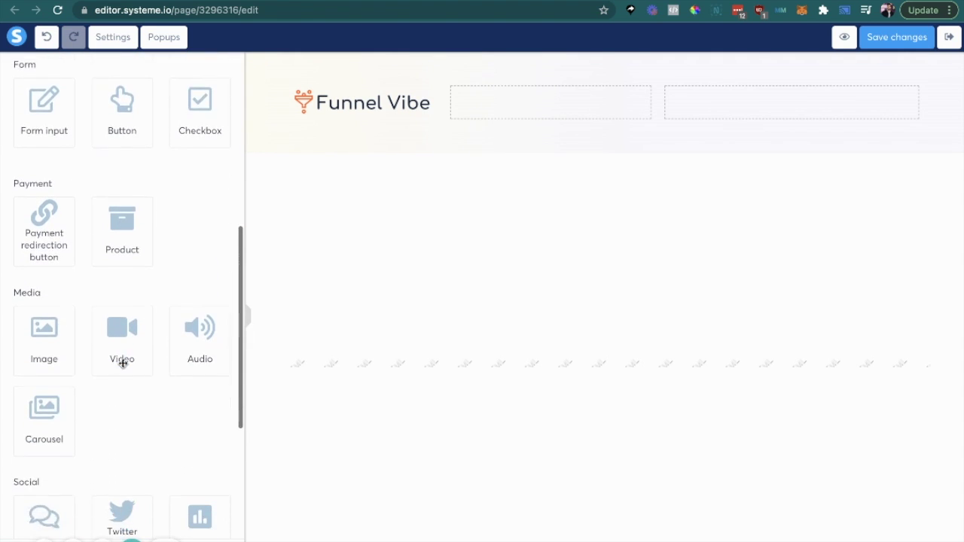
drag(126, 363, 512, 101)
click(533, 103)
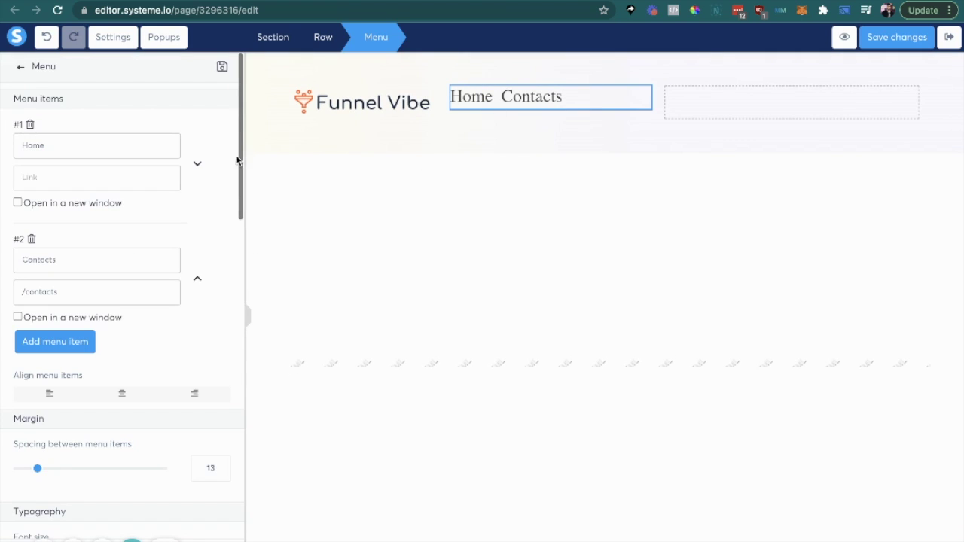
Keep the spacing between menu items at 13 and set the menu's font size to 19.
scroll(163, 413, down, 2)
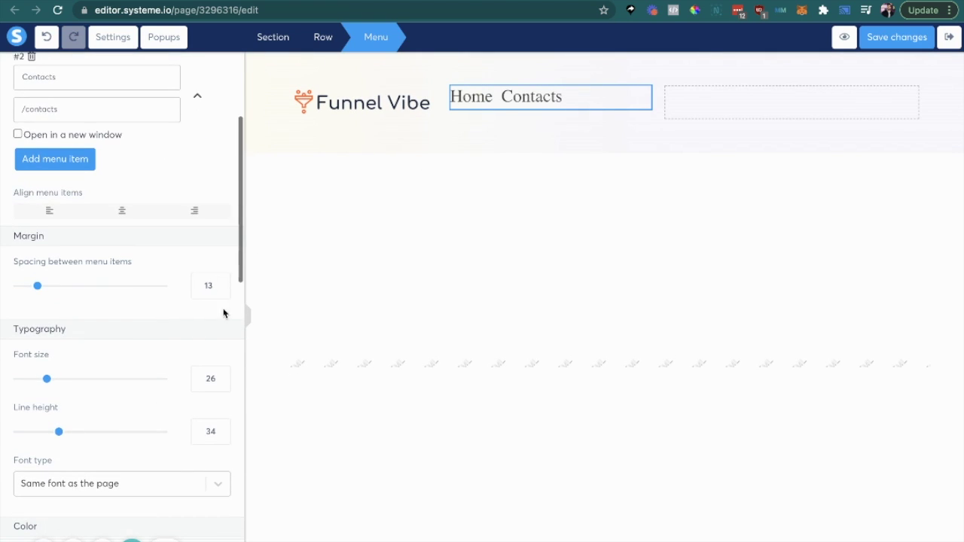
click(223, 291)
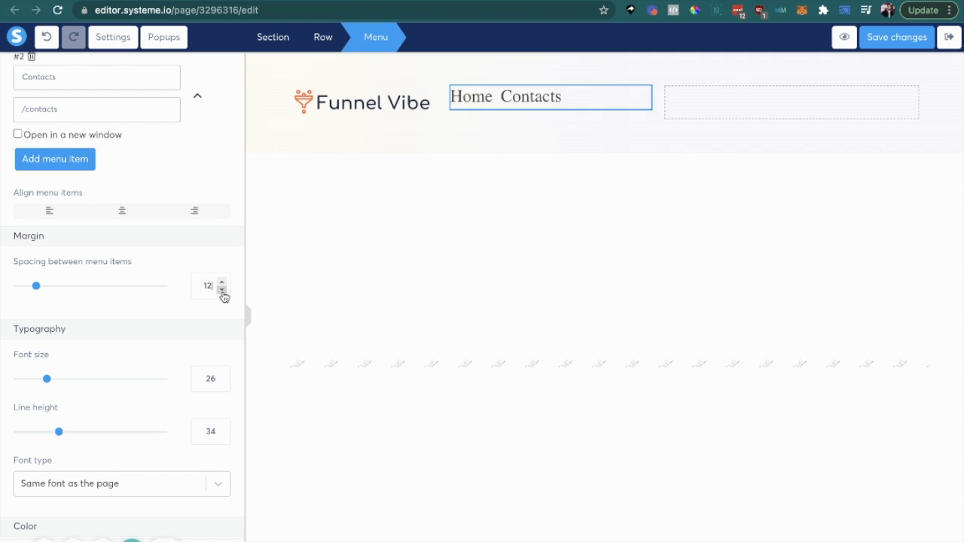
click(222, 282)
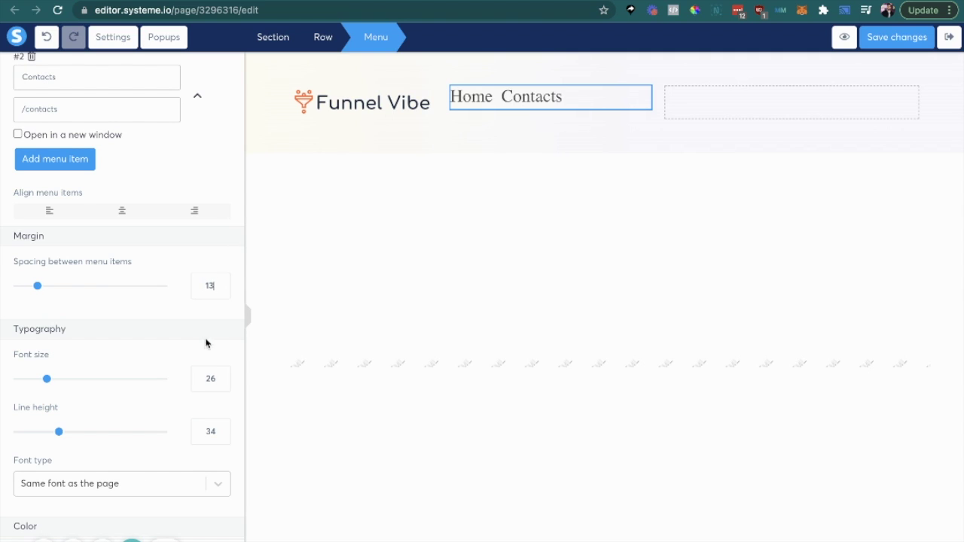
click(223, 384)
click(222, 384)
click(222, 384)
click(222, 384)
click(222, 384)
click(222, 385)
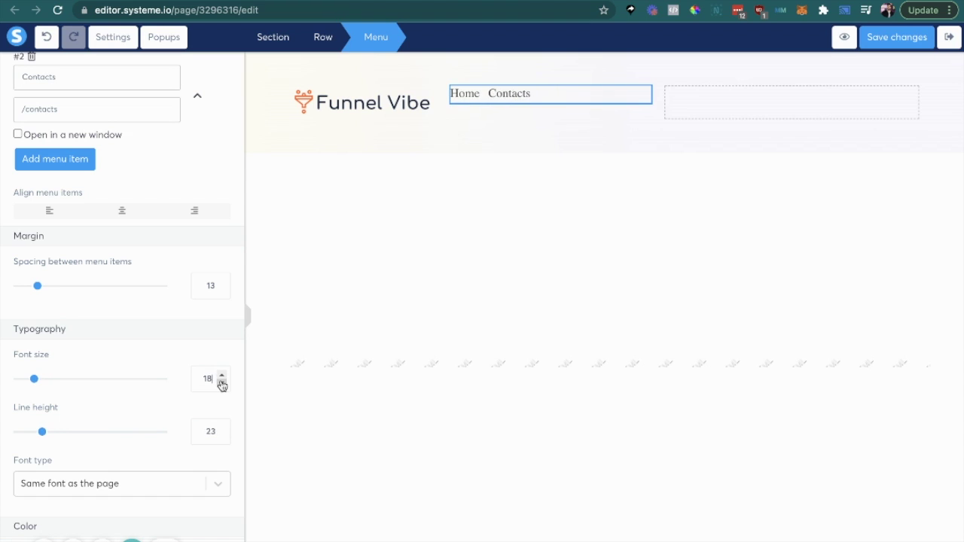
click(222, 384)
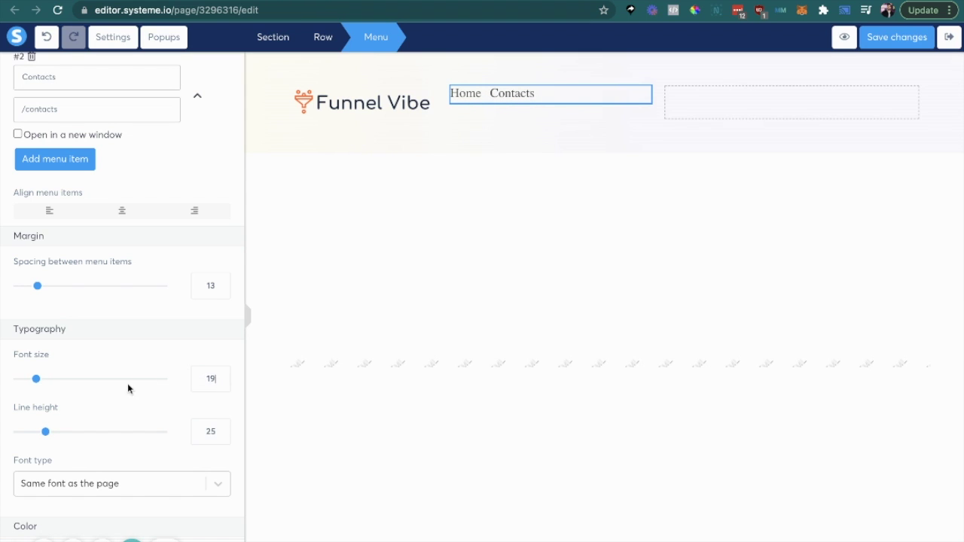
Set the menu's top margin to 15 to line it up vertically with the logo.
scroll(127, 386, up, 3)
scroll(127, 386, down, 4)
scroll(127, 385, down, 4)
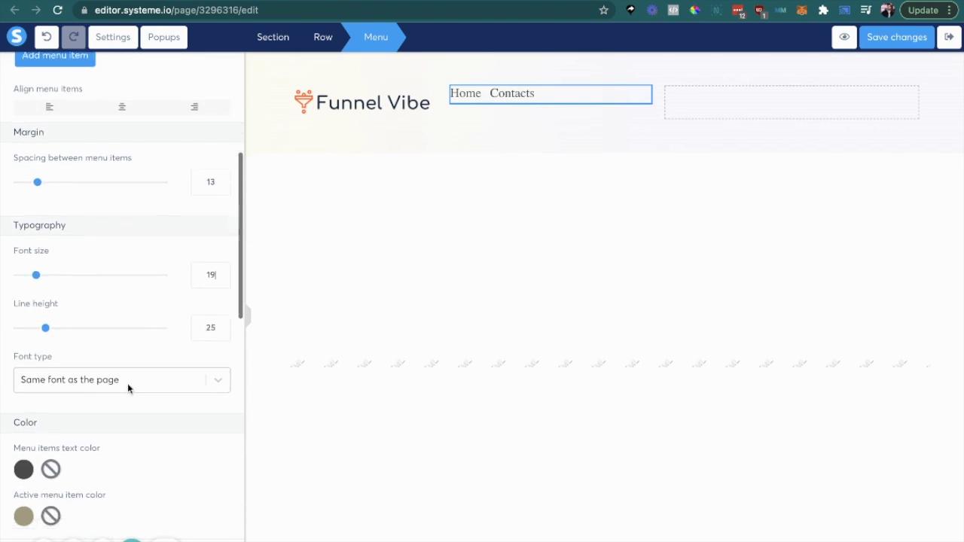
drag(20, 380, 29, 380)
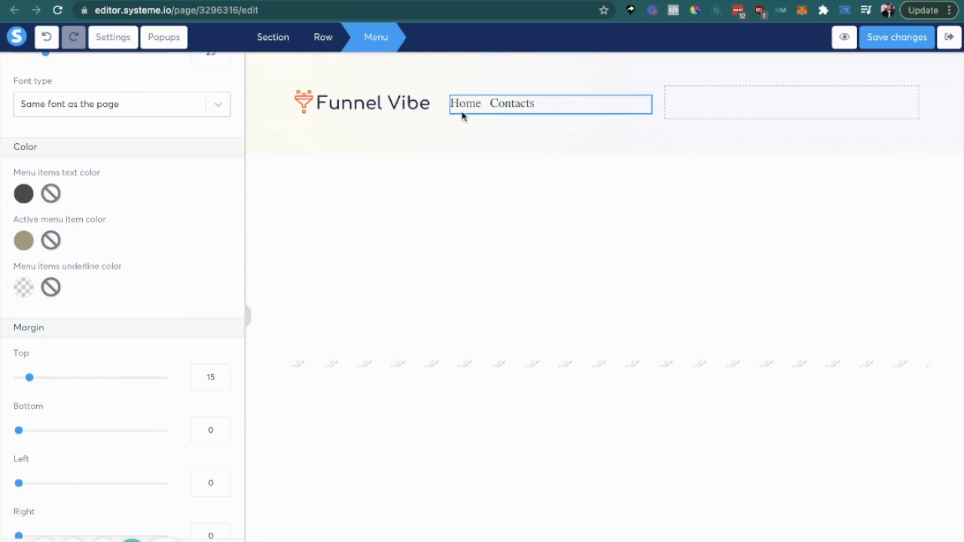
scroll(105, 169, up, 10)
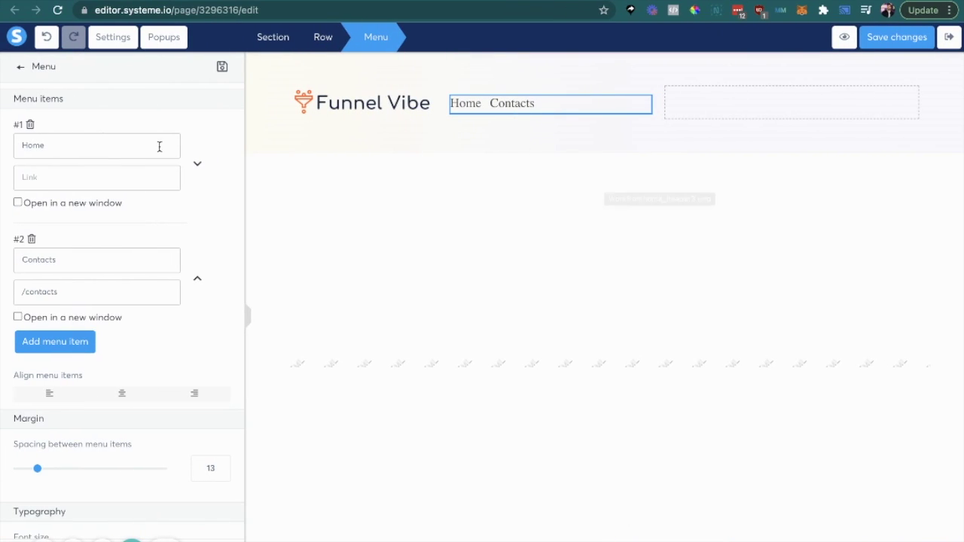
Name the menu's items About, Features, Pricing, FAQ and Blog, adding the missing items.
double_click(149, 147)
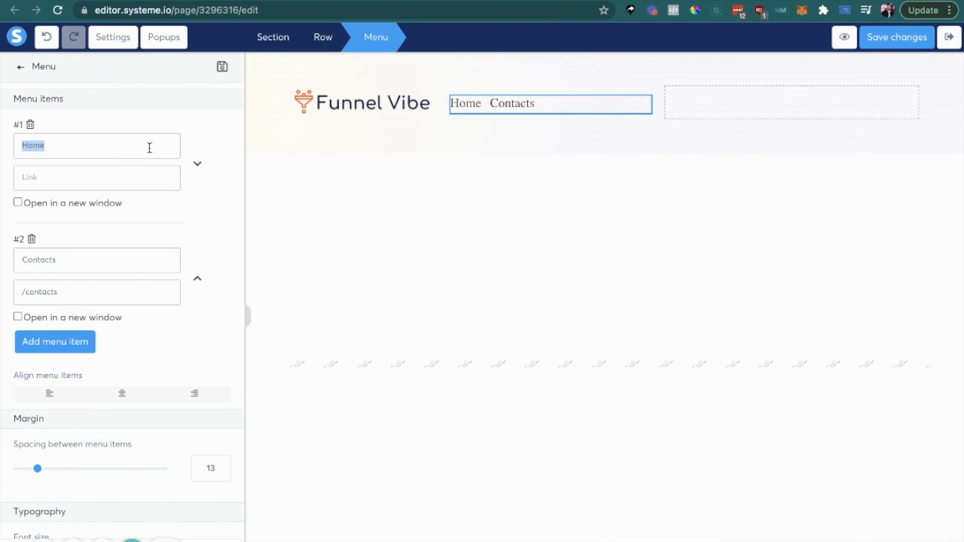
text(About)
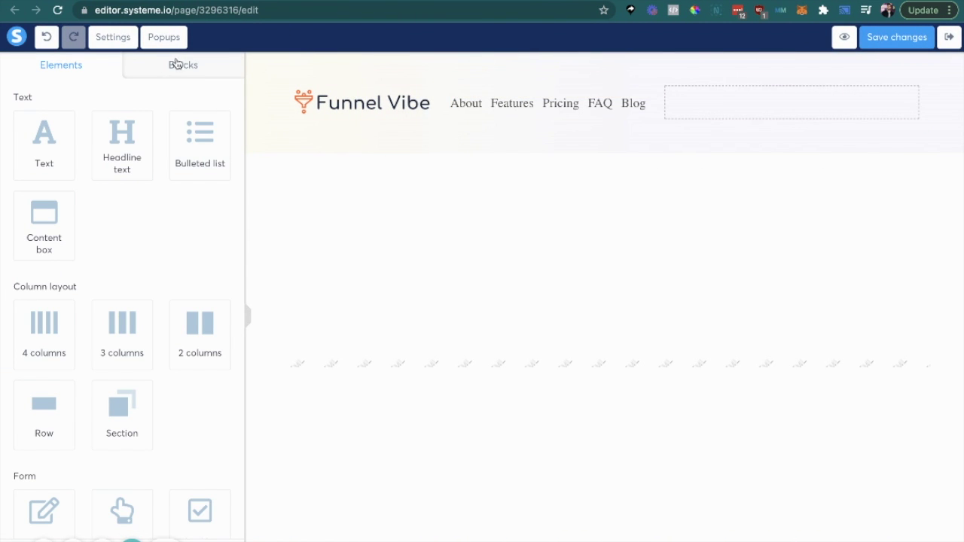
Set the page's default typography to Google Fonts and try the Abel font.
click(123, 37)
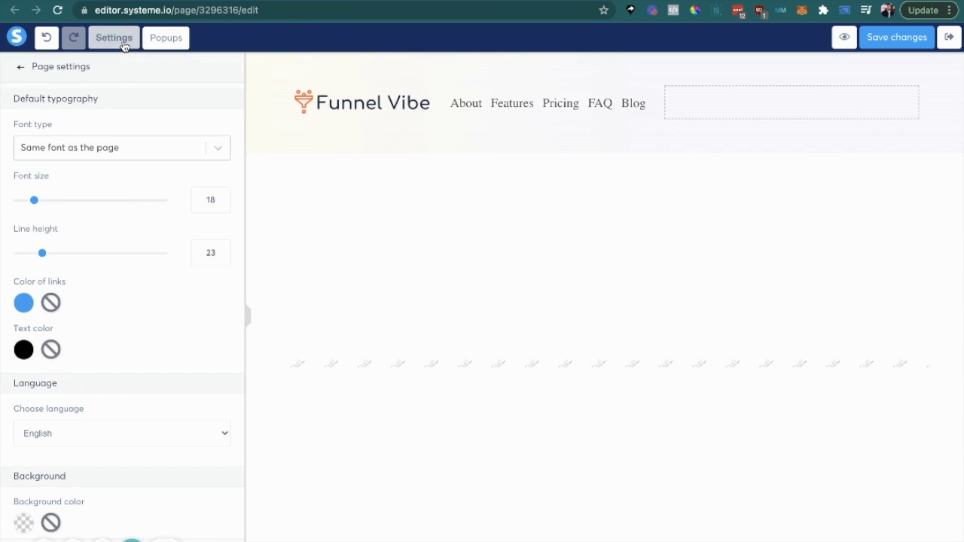
click(138, 155)
click(110, 223)
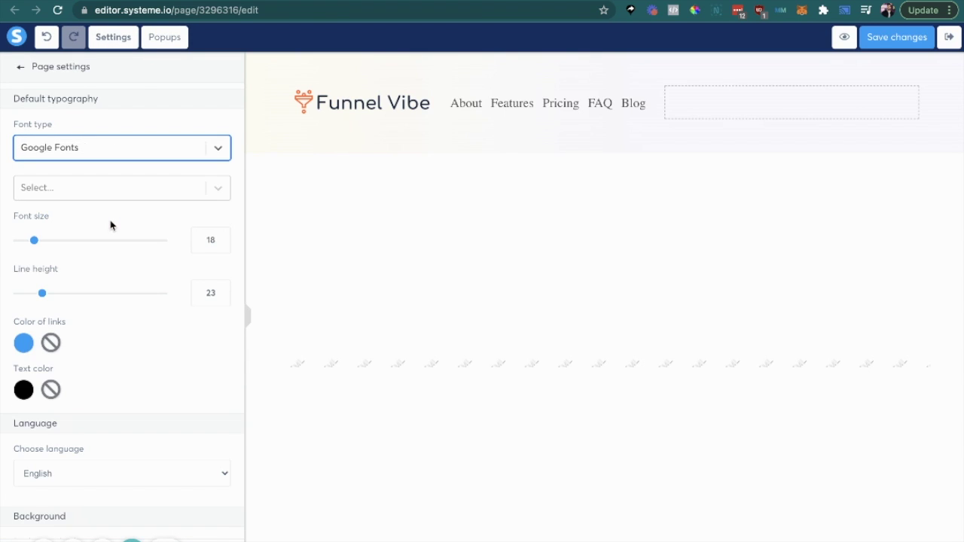
click(129, 189)
click(118, 244)
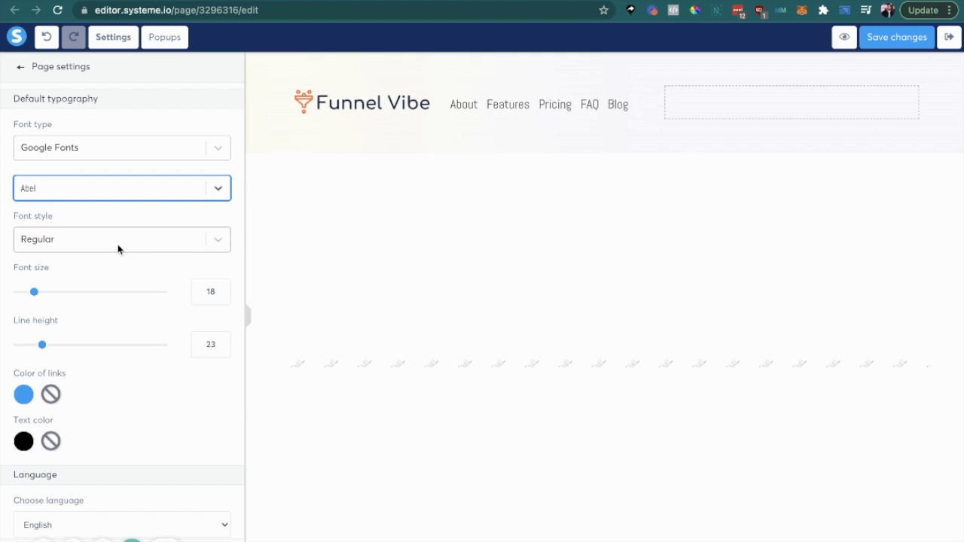
Check the lettering of the Dribbble reference and set the page's default font to Asap, keeping the Regular style.
key(ctrl+Right)
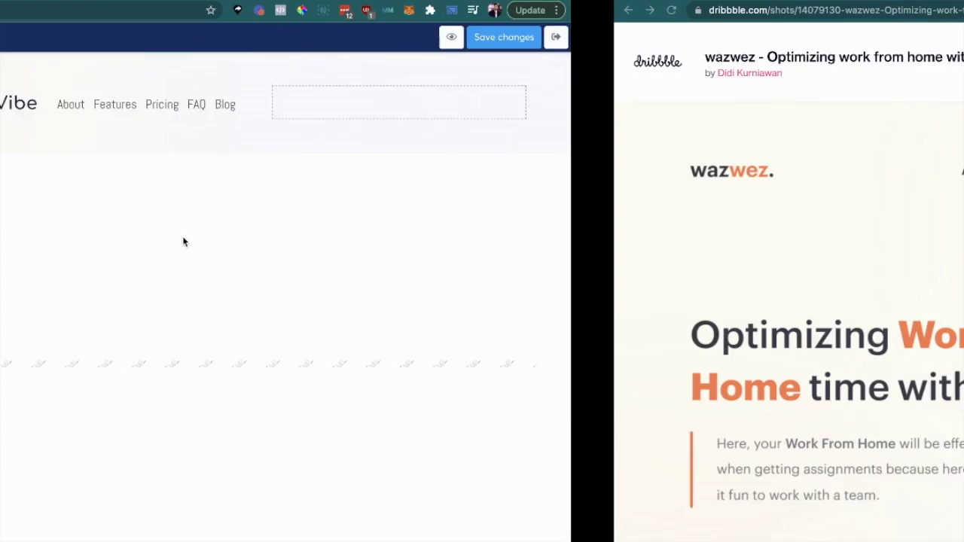
key(ctrl+Left)
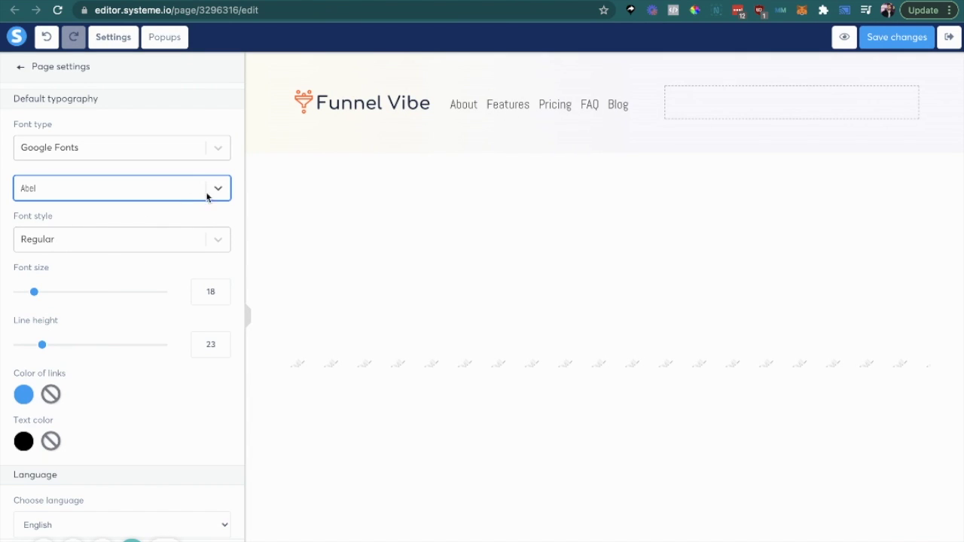
click(177, 193)
scroll(131, 300, down, 3)
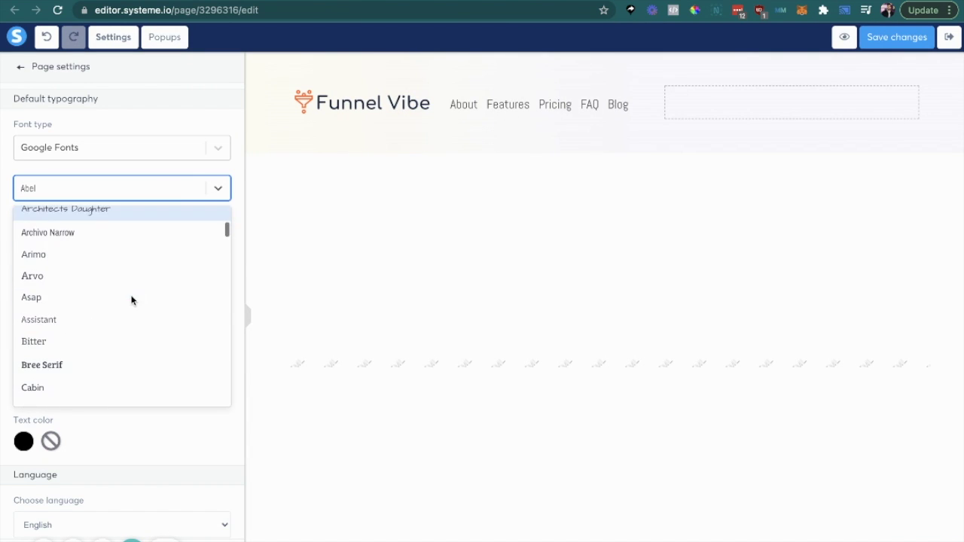
click(120, 303)
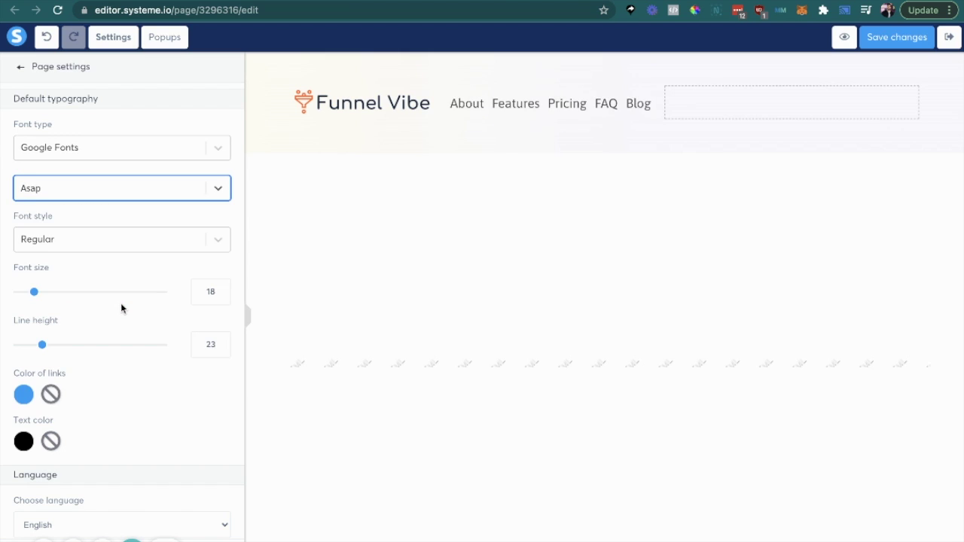
click(142, 240)
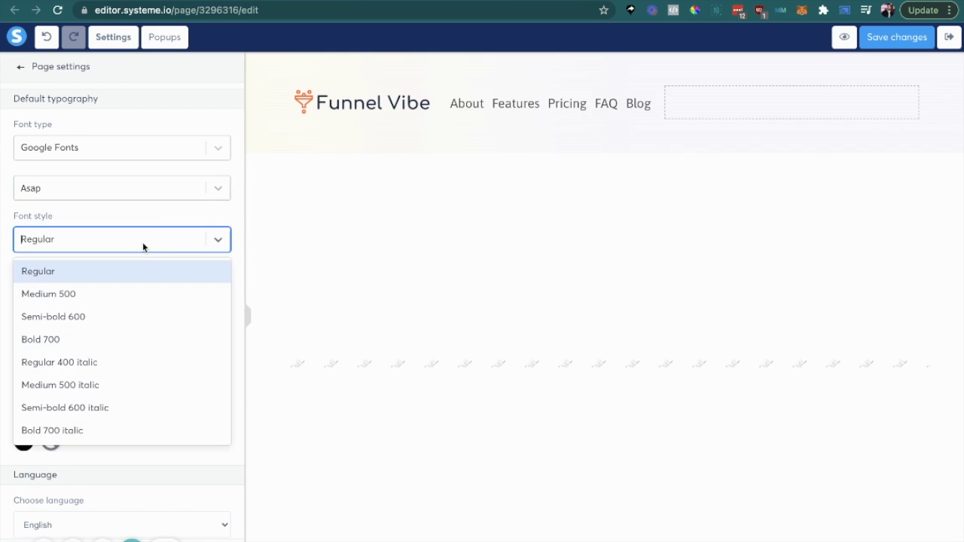
click(151, 211)
click(569, 190)
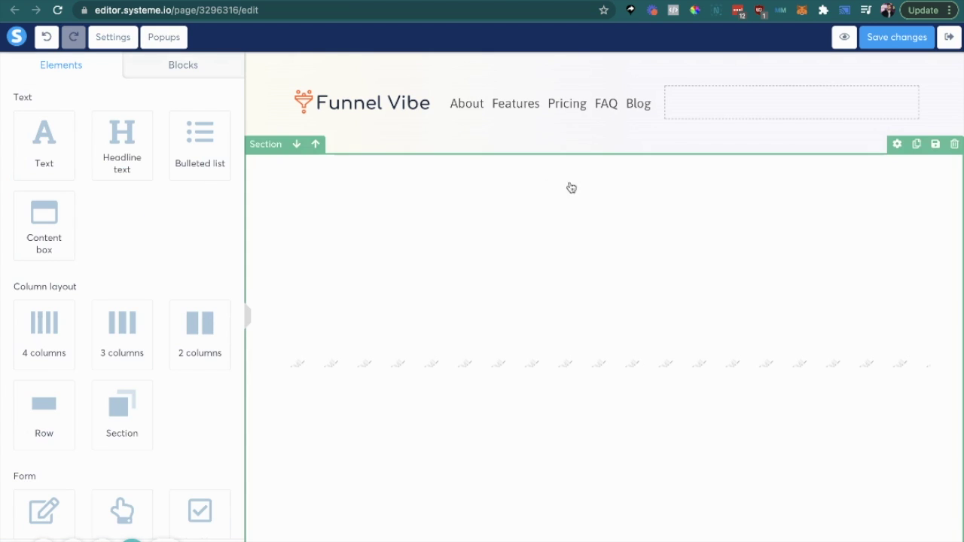
Set the header menu's item text color to the grey 6D6D6D.
click(623, 111)
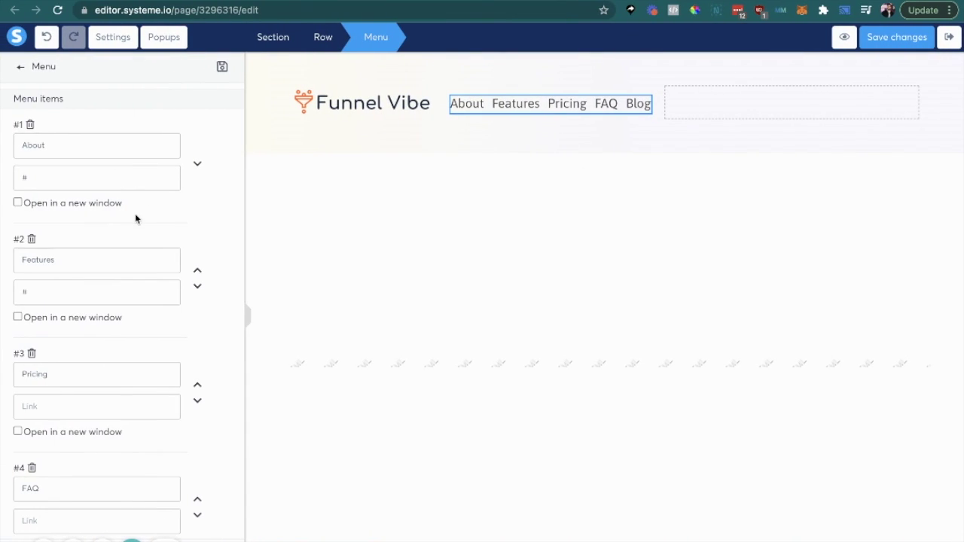
scroll(207, 215, down, 5)
scroll(206, 215, down, 5)
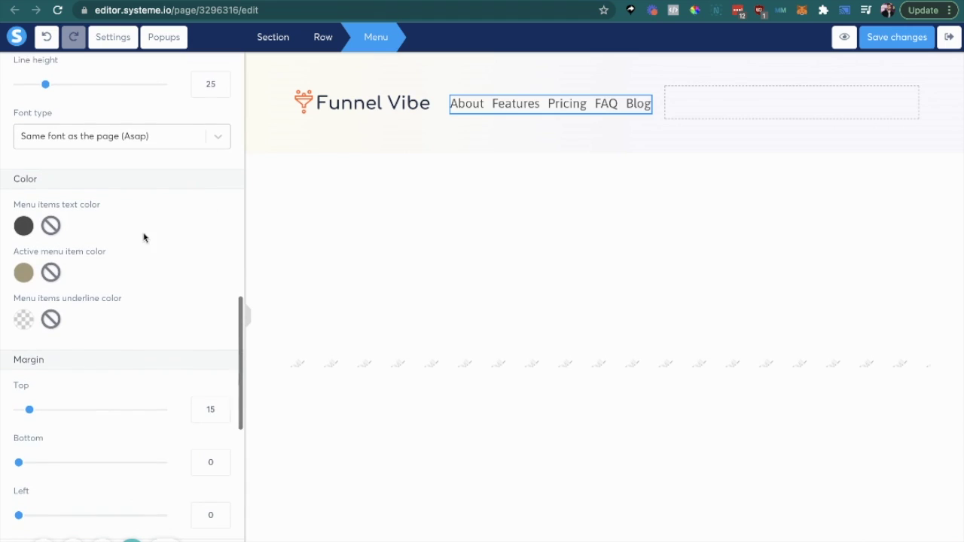
click(24, 227)
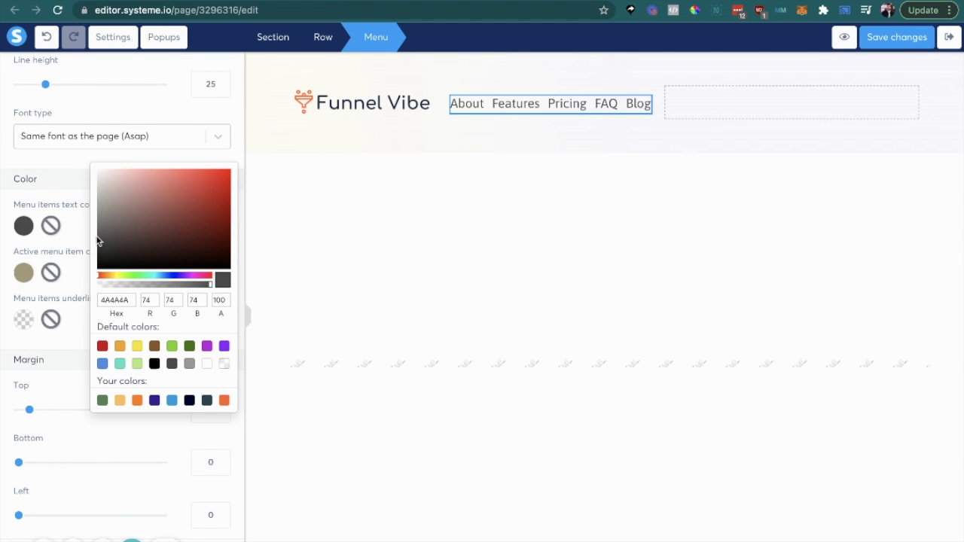
mouse_move(98, 241)
mouse_down()
mouse_move(96, 214)
mouse_move(94, 228)
mouse_up()
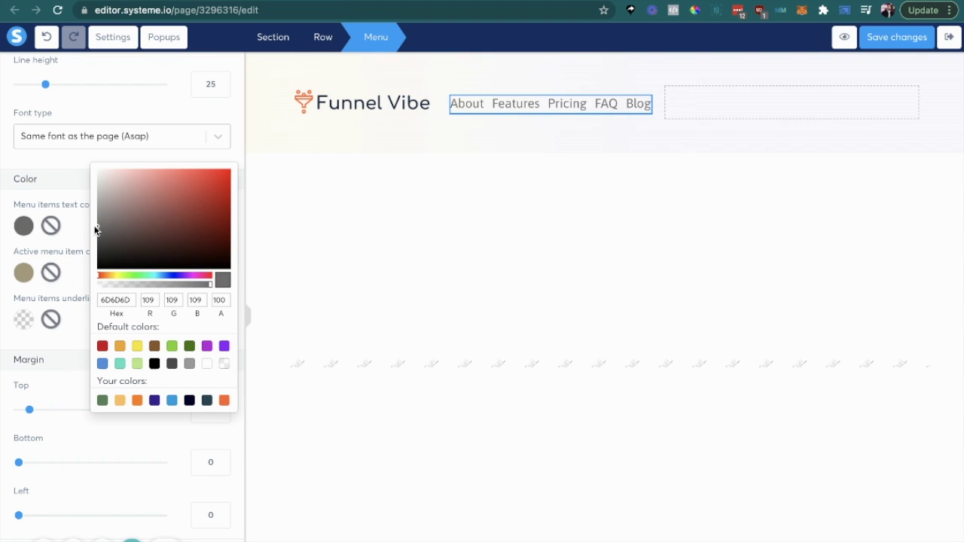
click(66, 231)
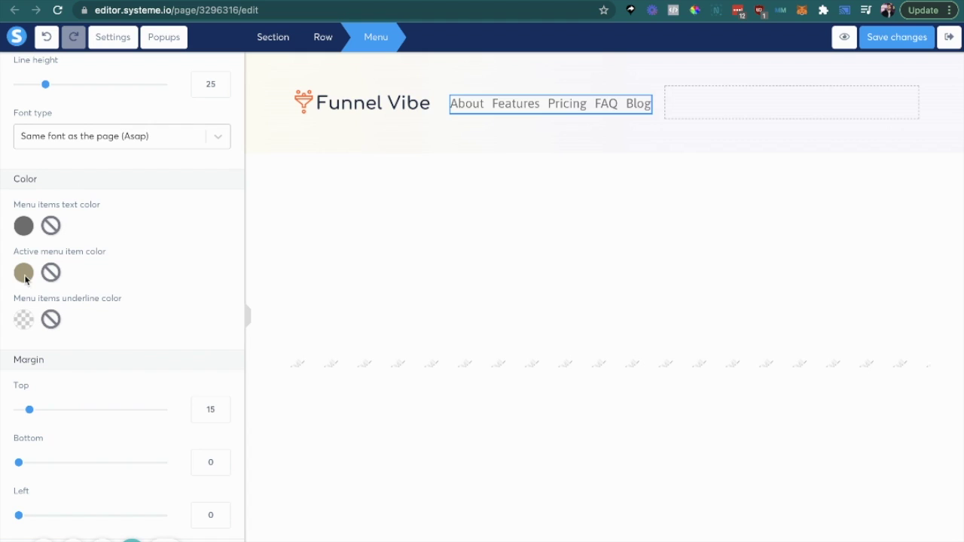
Change the menu's active item color and leave the menu settings.
click(19, 280)
mouse_move(103, 308)
mouse_down()
mouse_move(99, 318)
mouse_move(93, 311)
mouse_up()
click(85, 269)
click(670, 138)
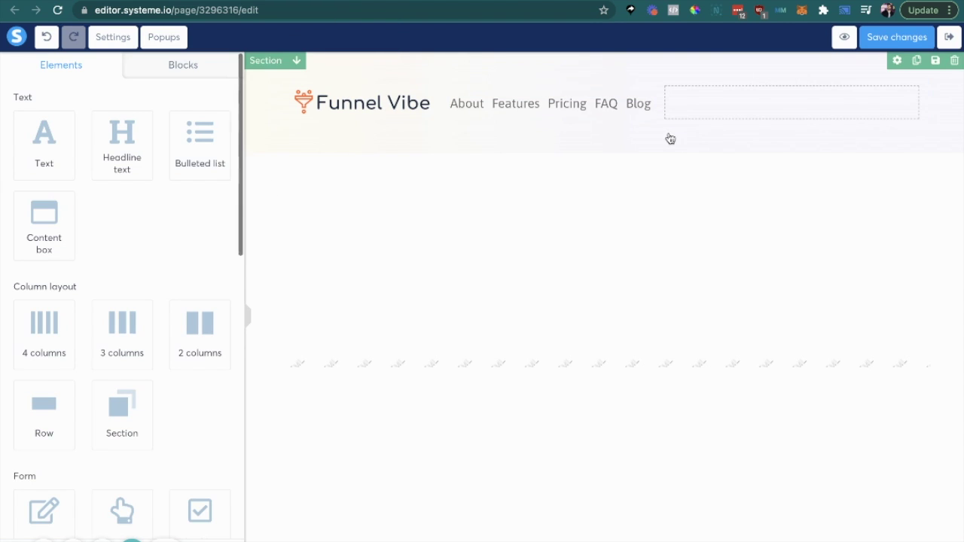
Check the Login and Register area of the Dribbble reference and place a 2 columns layout in the header row's empty third column.
key(ctrl+Right)
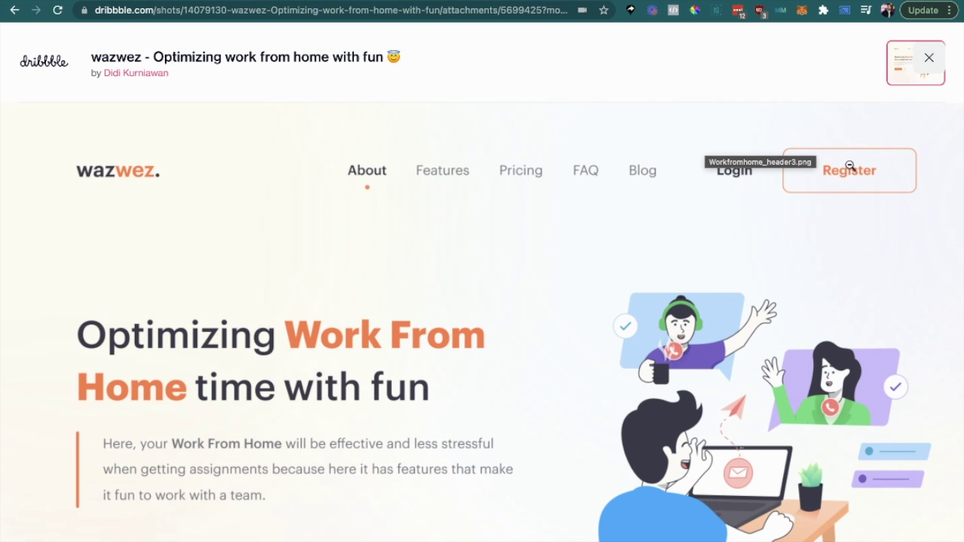
key(ctrl+Left)
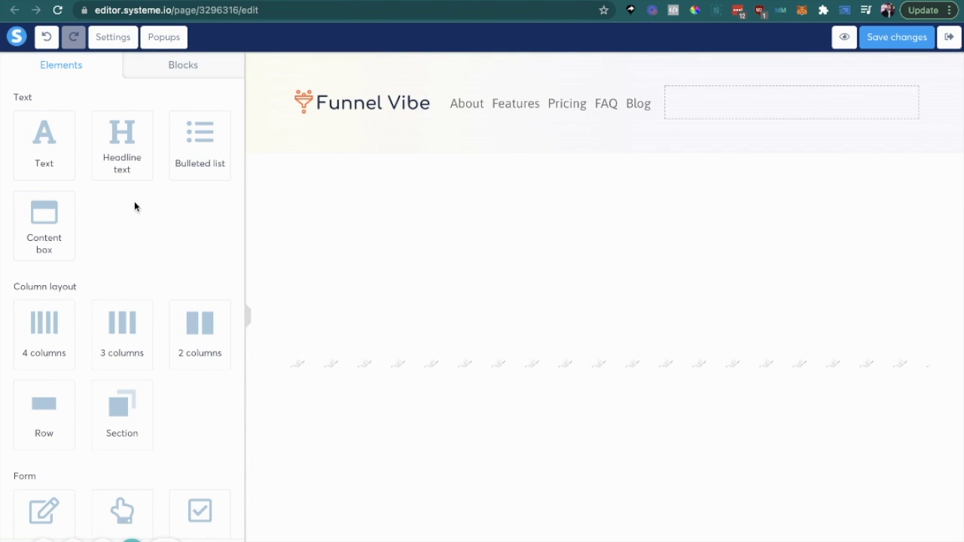
scroll(134, 201, down, 2)
drag(200, 284, 712, 107)
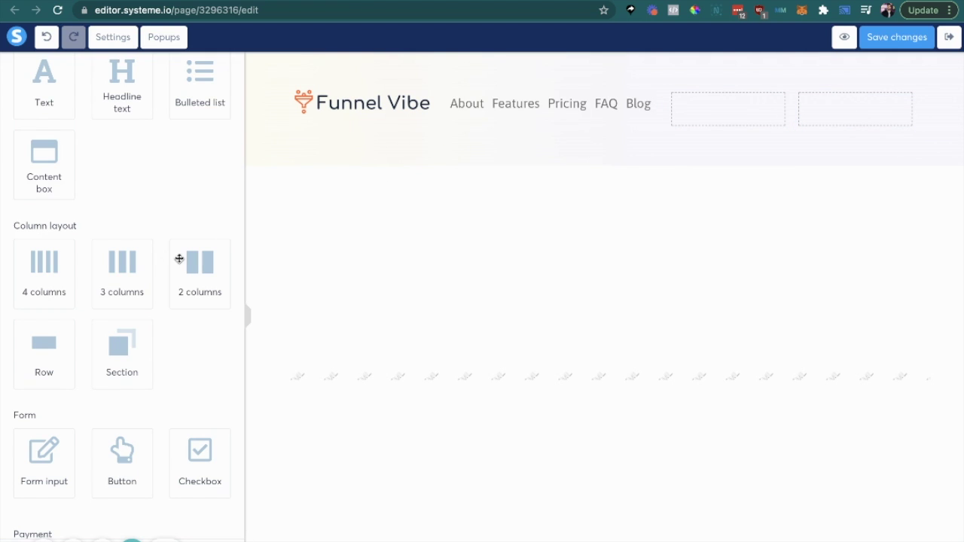
Recheck the reference, add a Button element to the second of the two nested columns, and open its settings.
scroll(178, 258, down, 3)
scroll(178, 259, up, 3)
scroll(179, 257, up, 2)
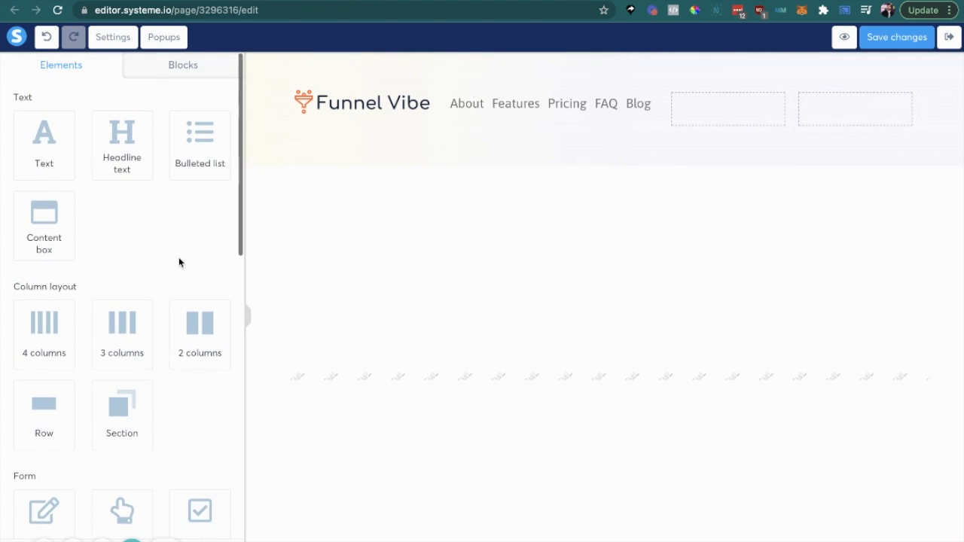
key(ctrl+Right)
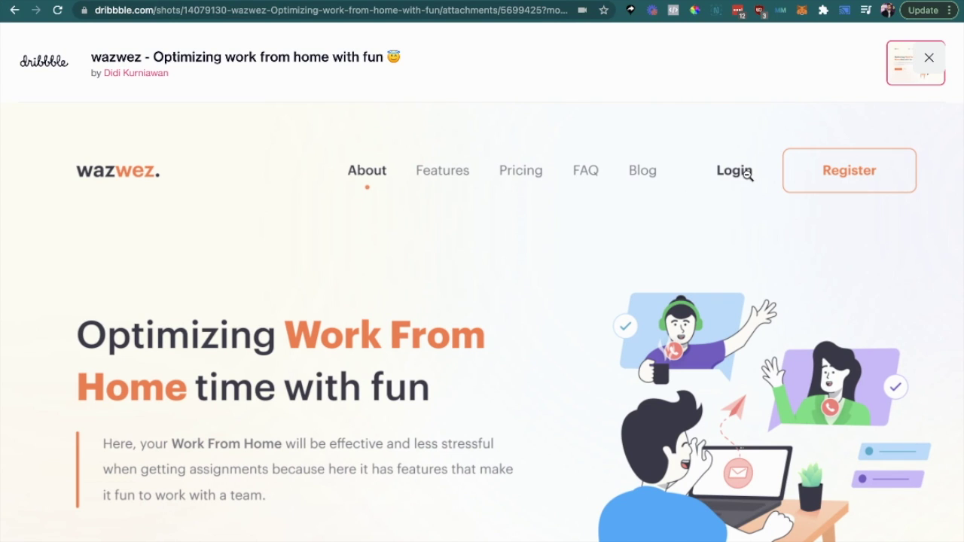
key(ctrl+Left)
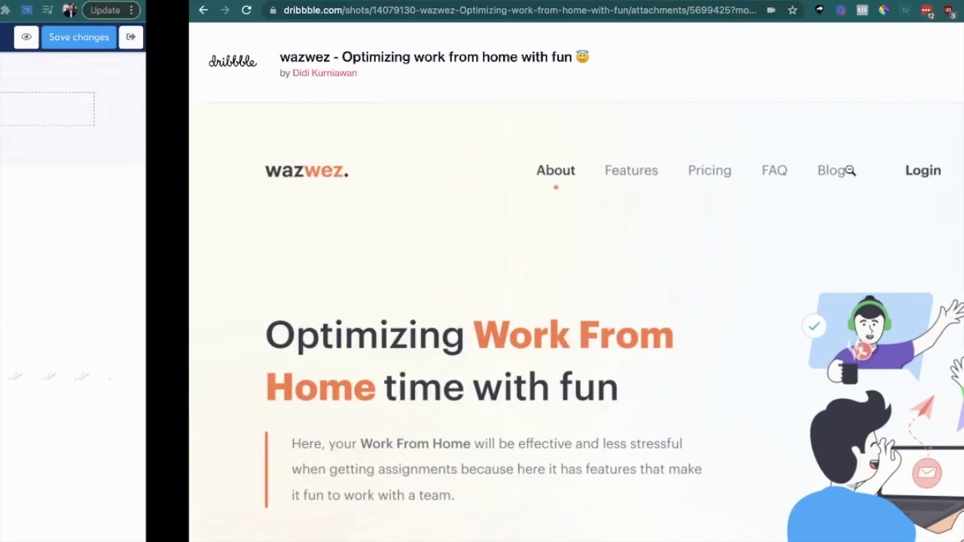
scroll(188, 260, down, 8)
scroll(184, 261, down, 5)
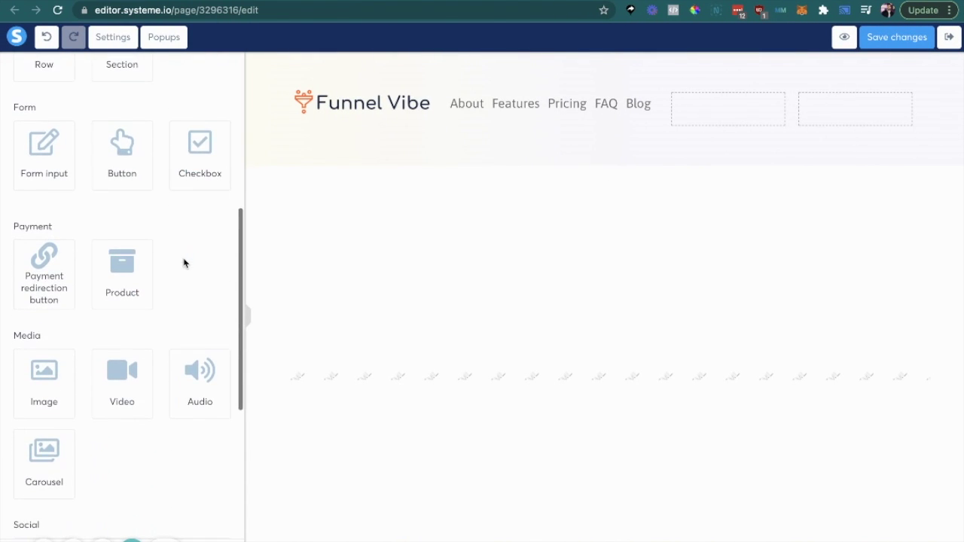
scroll(184, 259, up, 6)
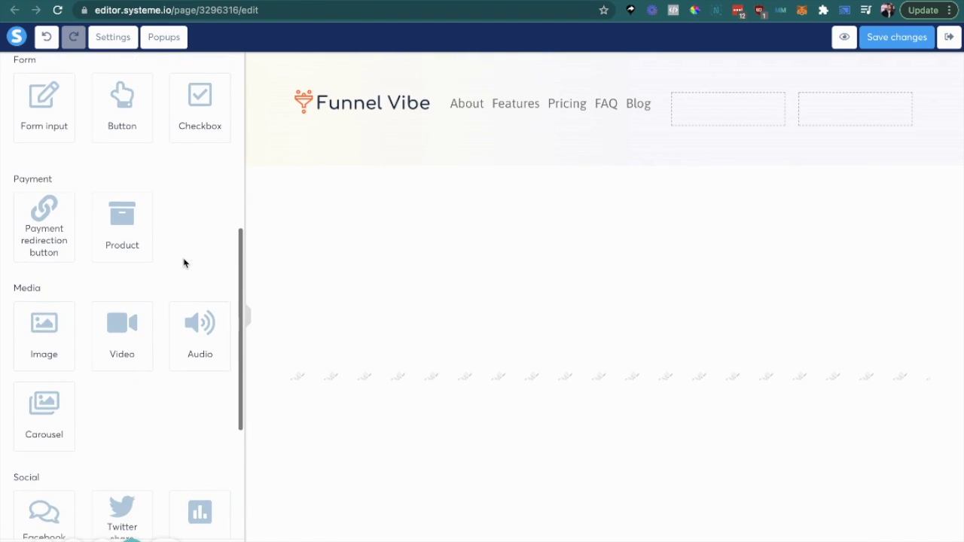
drag(127, 289, 839, 120)
click(830, 173)
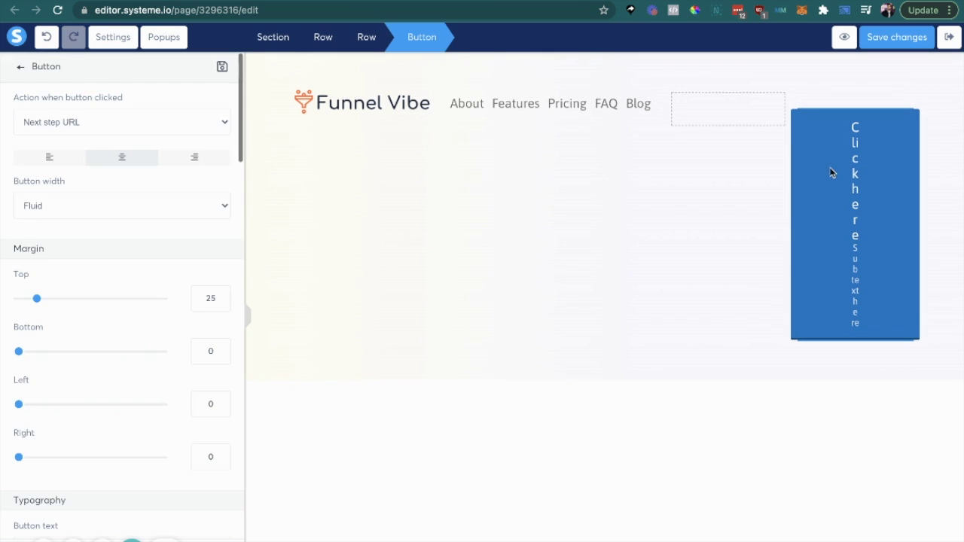
Set the button's top margin to 0 and its left/right padding to 0.
scroll(0, 263, down, 1)
drag(34, 265, 1, 266)
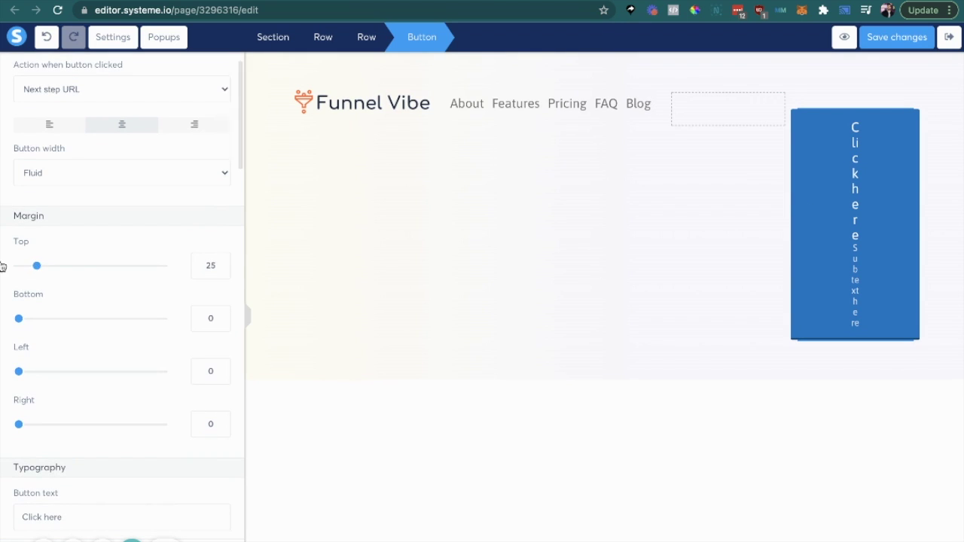
scroll(83, 290, down, 13)
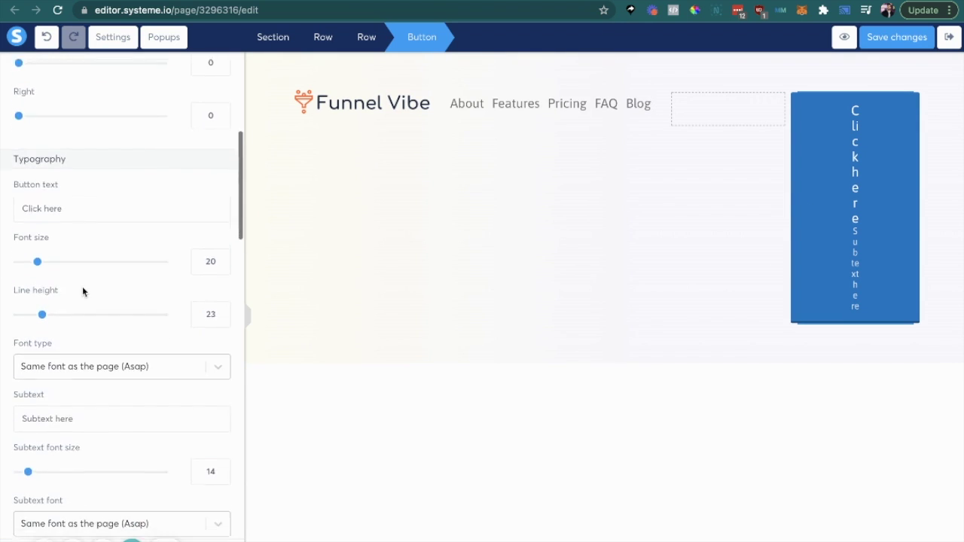
scroll(83, 292, down, 3)
drag(61, 202, 3, 204)
scroll(106, 192, up, 10)
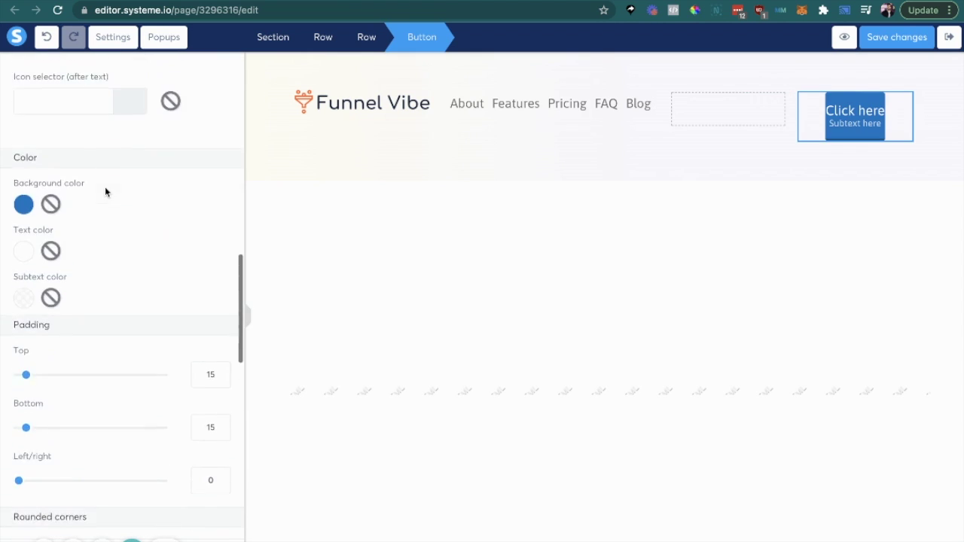
Set the button's width to Fill width so it spans its column.
scroll(105, 192, up, 1)
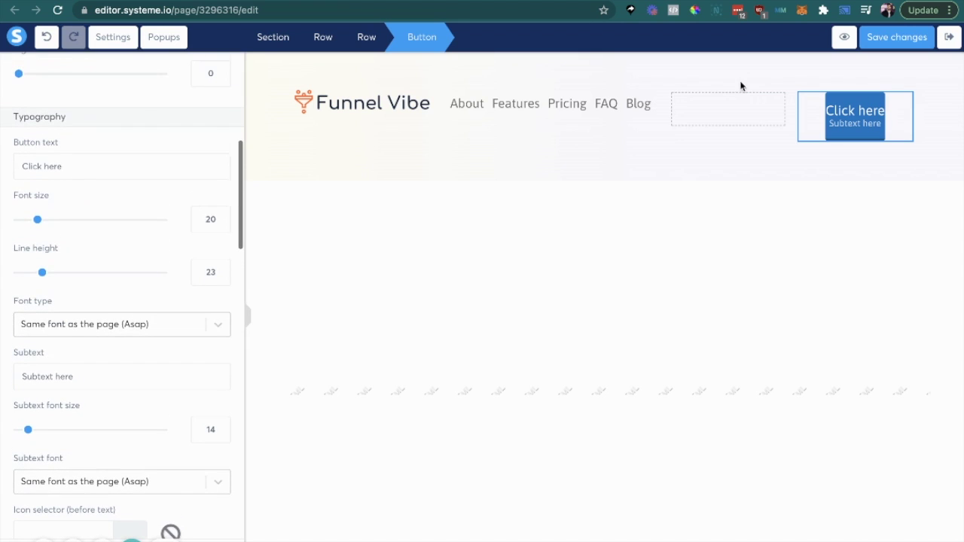
scroll(87, 242, down, 1)
scroll(87, 242, down, 2)
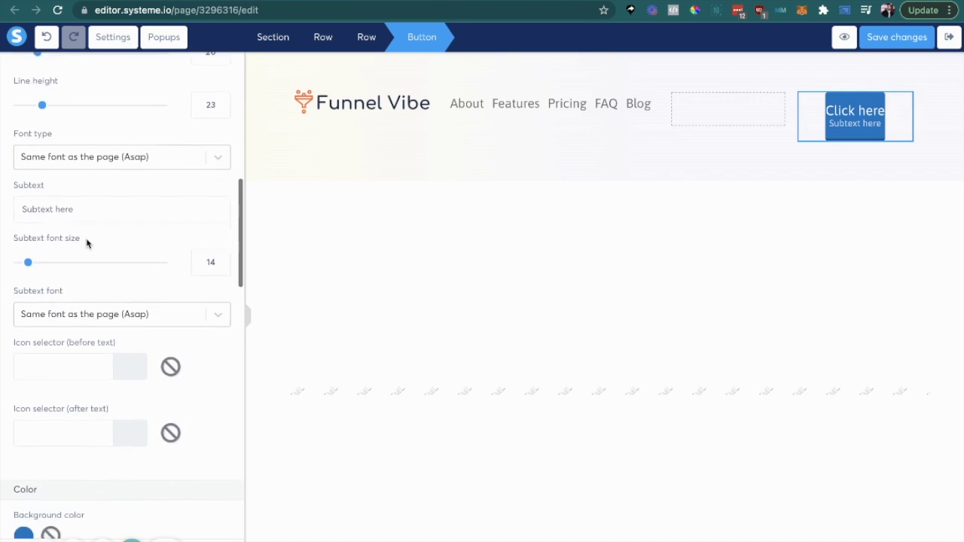
scroll(86, 242, up, 7)
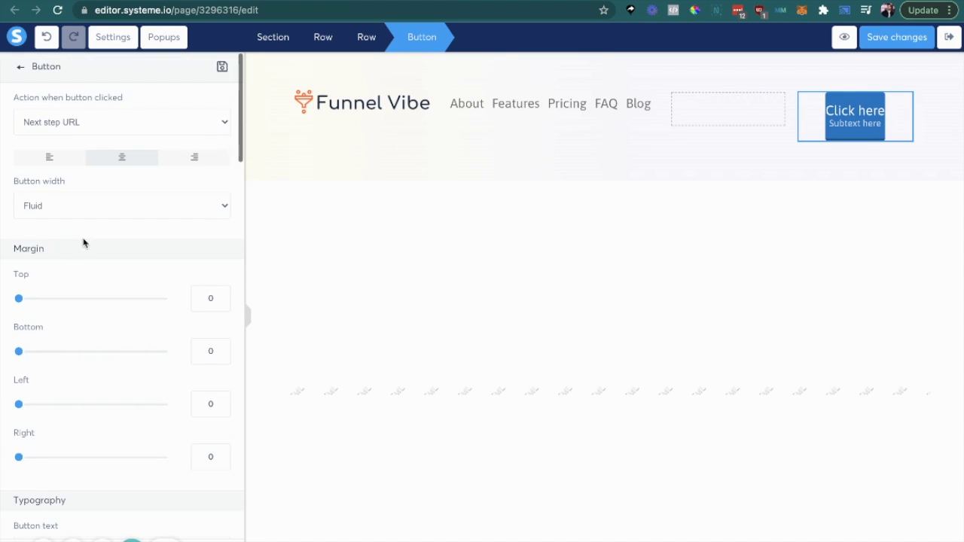
click(80, 204)
click(78, 220)
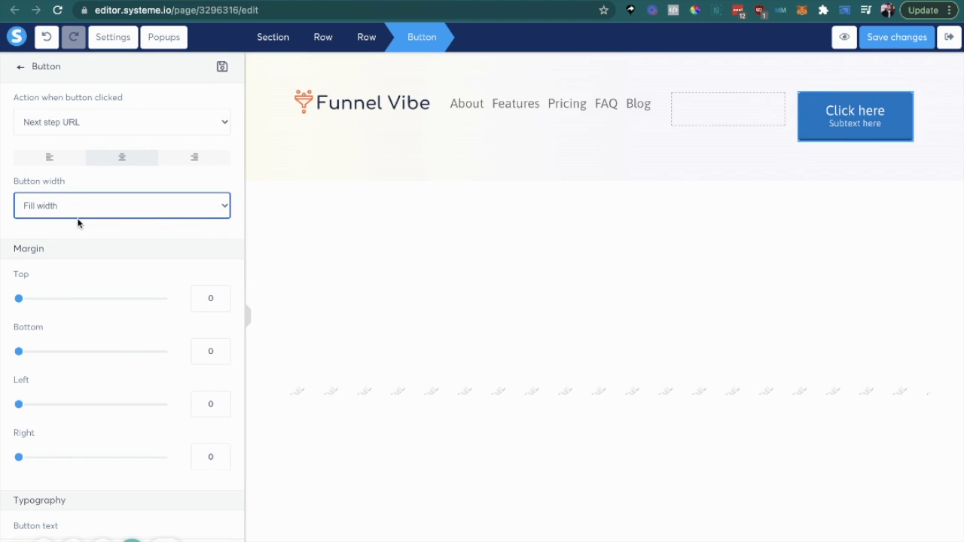
scroll(165, 303, down, 5)
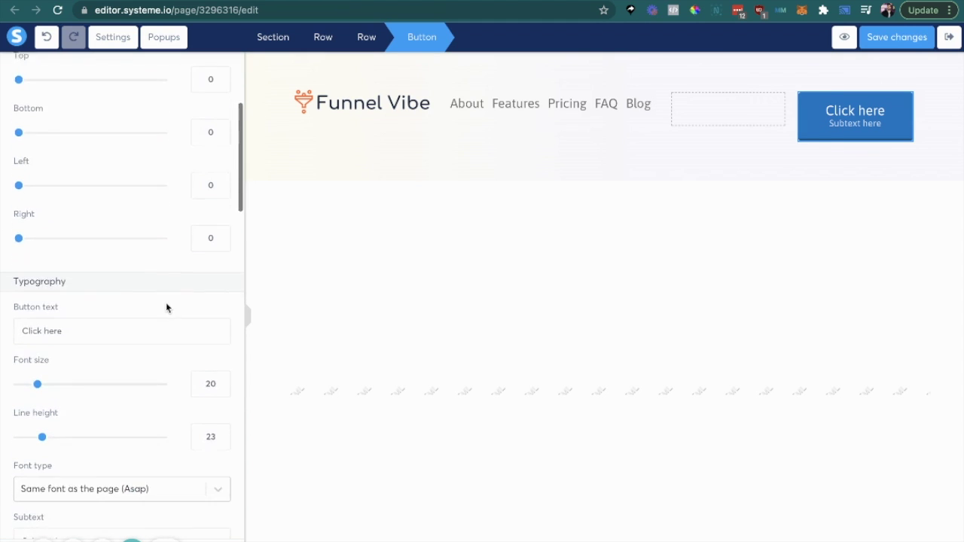
scroll(166, 302, down, 6)
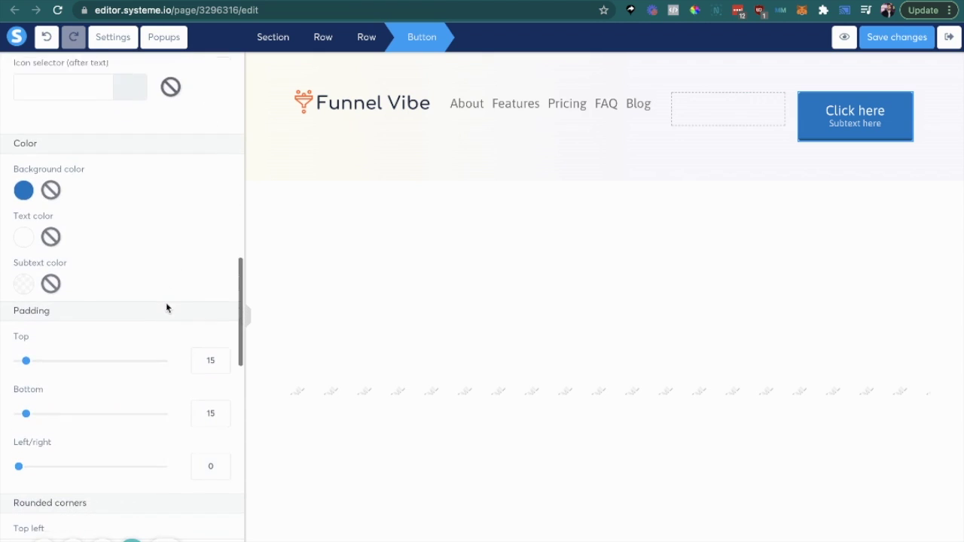
scroll(147, 281, down, 7)
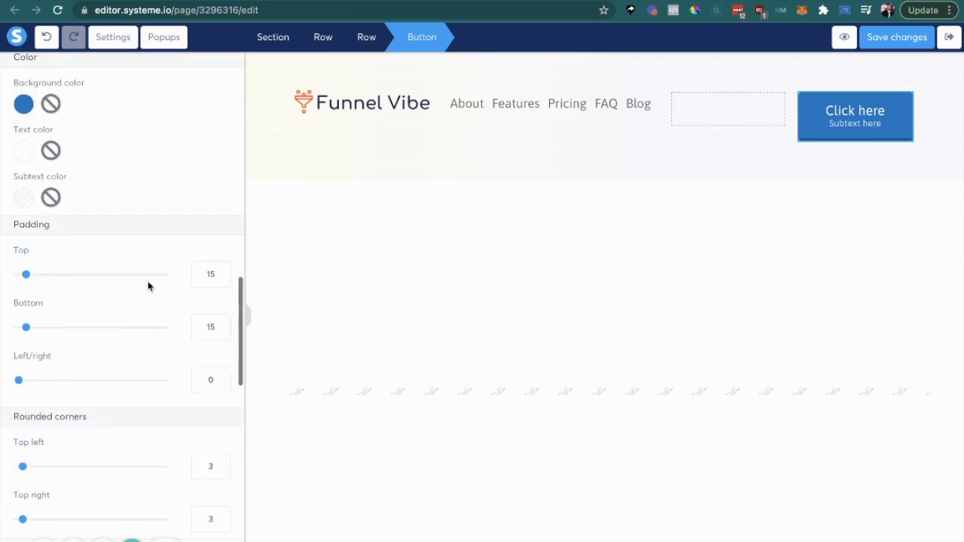
scroll(143, 219, up, 1)
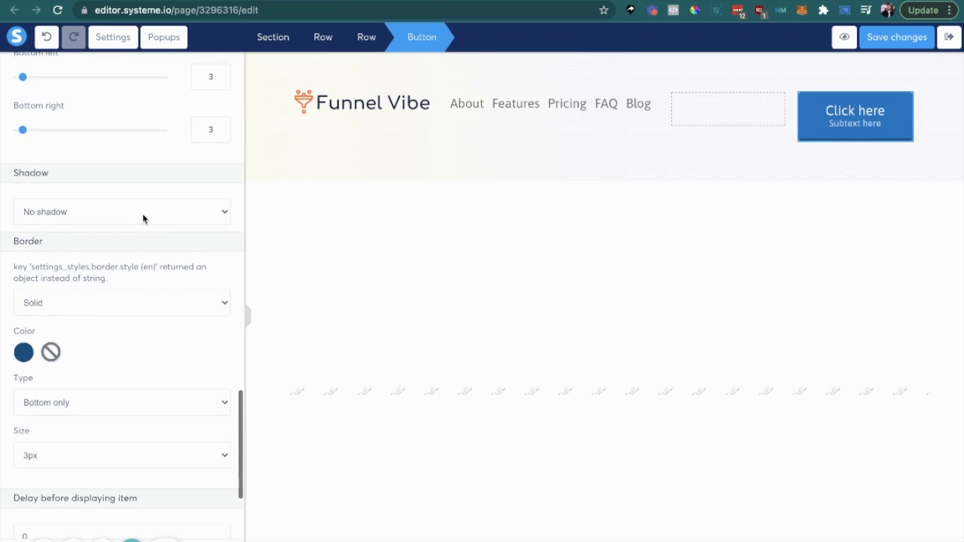
click(60, 303)
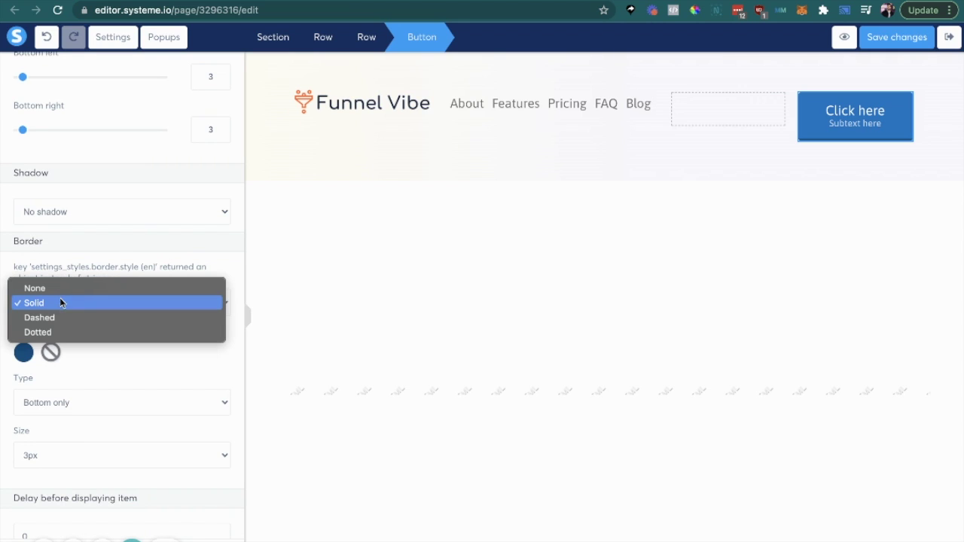
click(65, 293)
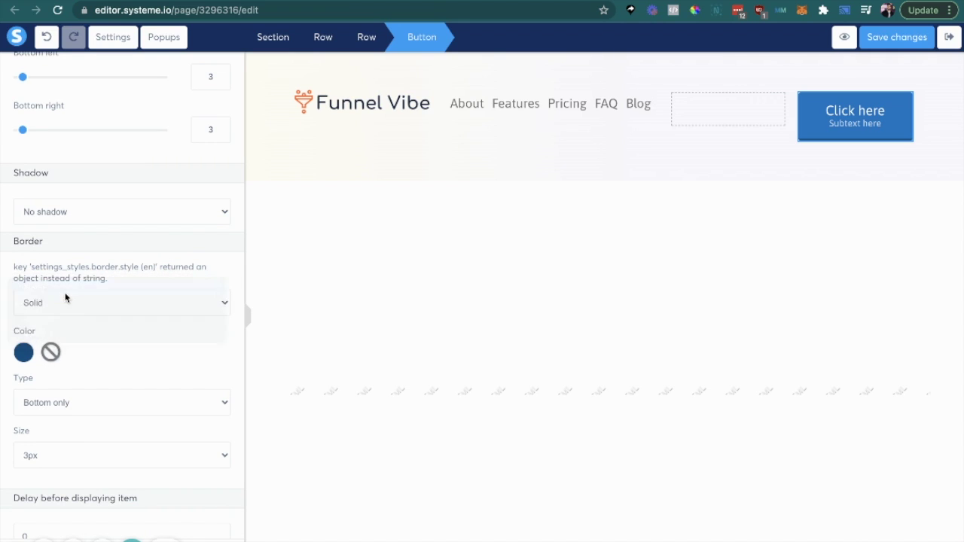
click(116, 287)
click(113, 303)
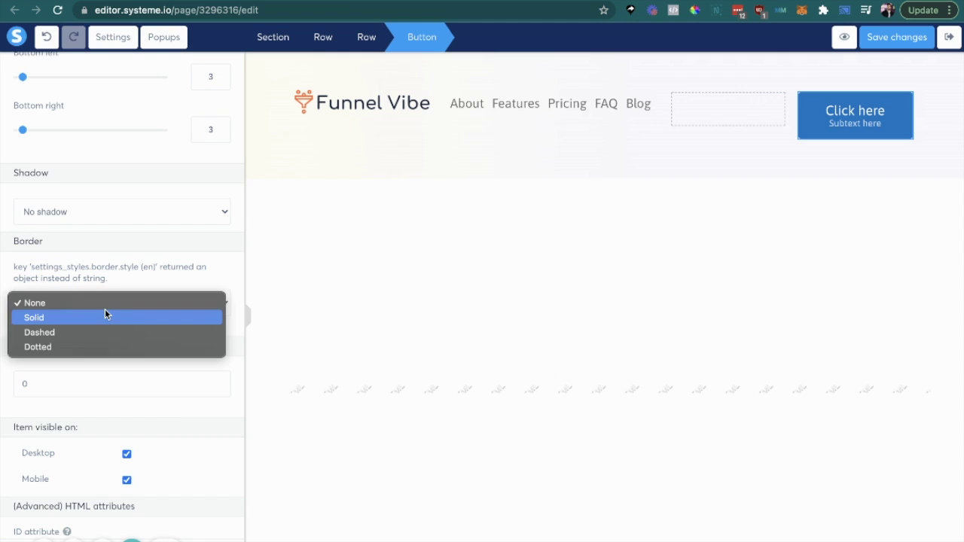
click(104, 317)
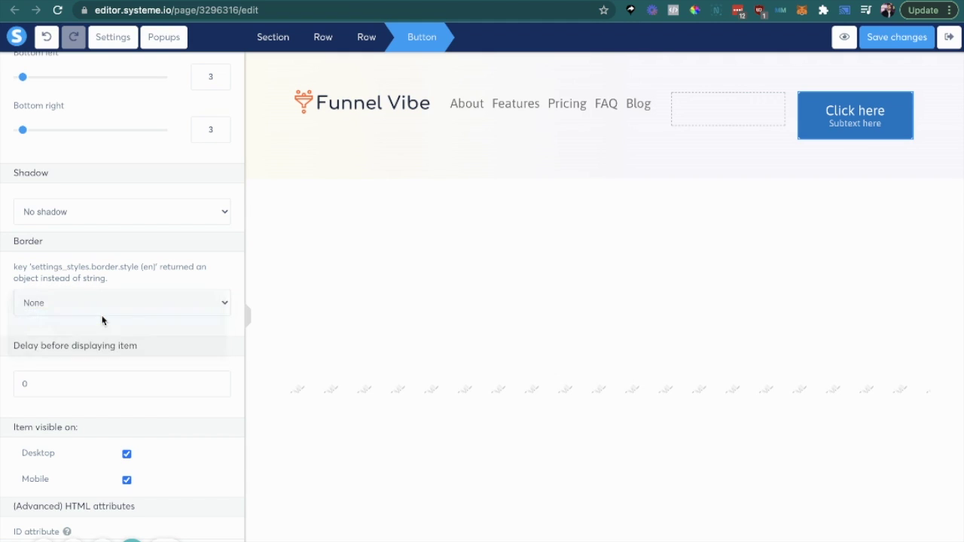
Set the button's border type to Full Border and its border color to the saved orange FF7900.
scroll(141, 303, down, 4)
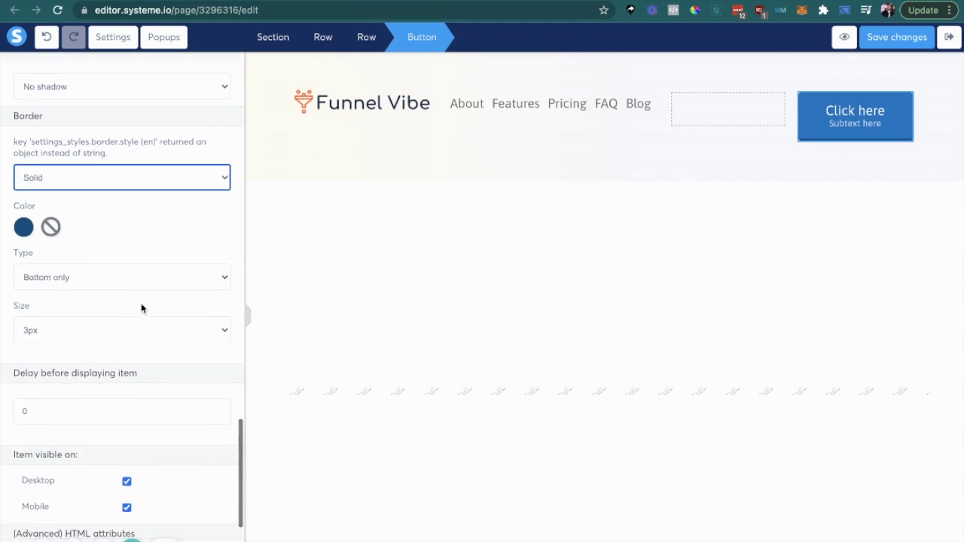
click(107, 269)
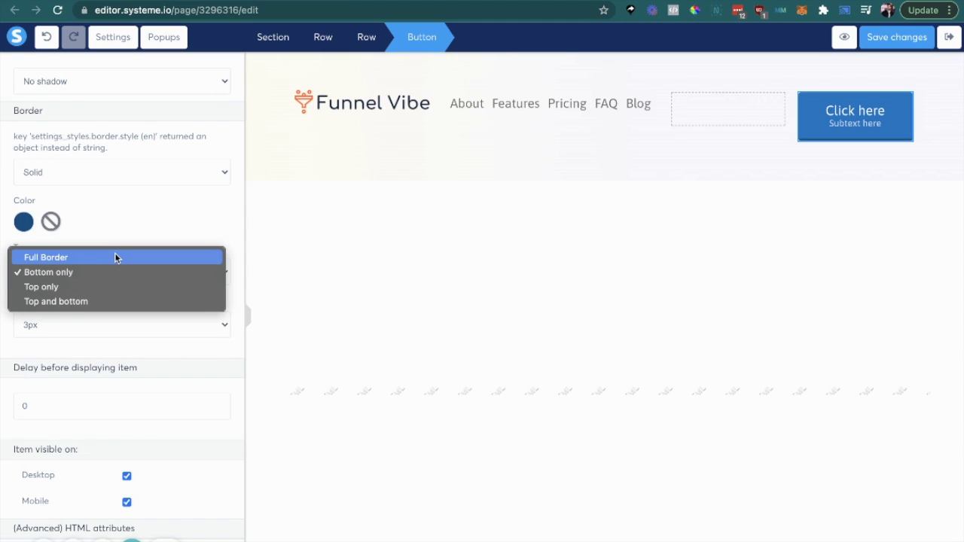
click(114, 257)
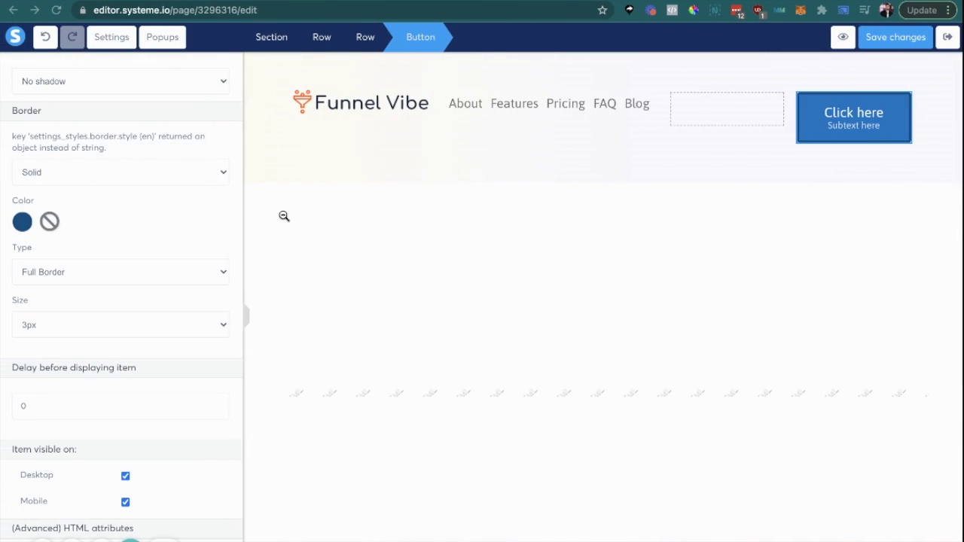
click(23, 222)
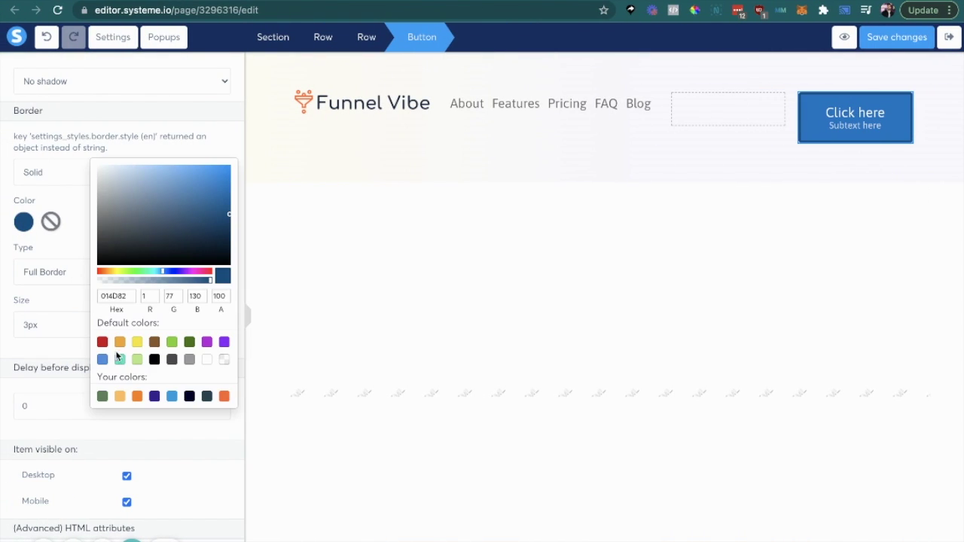
click(137, 397)
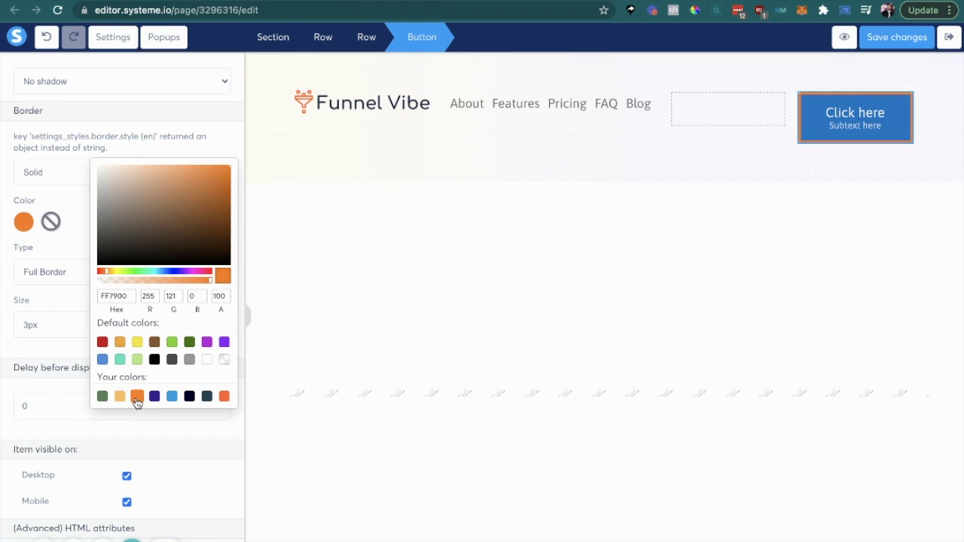
click(58, 235)
Remove the button's background color and set its text color to the saved orange FF7900.
scroll(111, 264, up, 2)
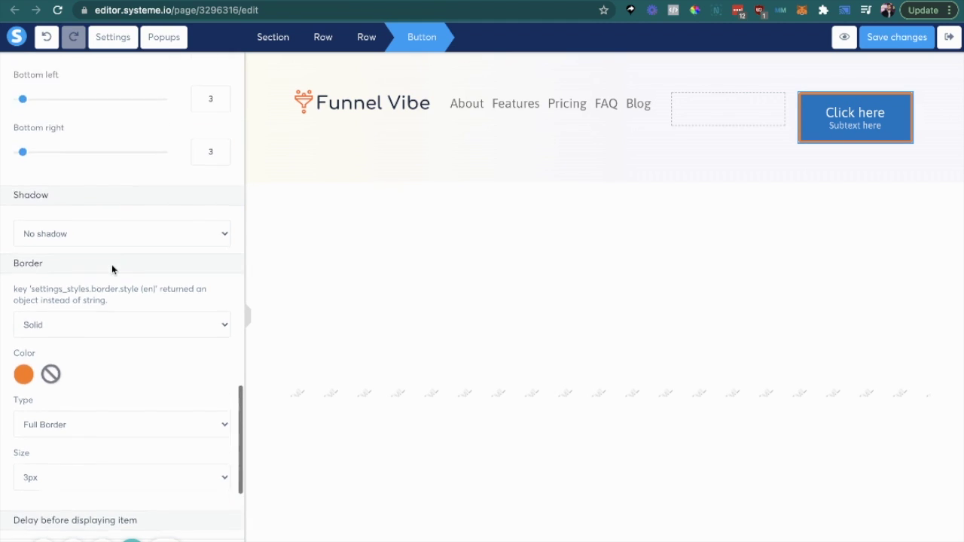
scroll(111, 269, up, 7)
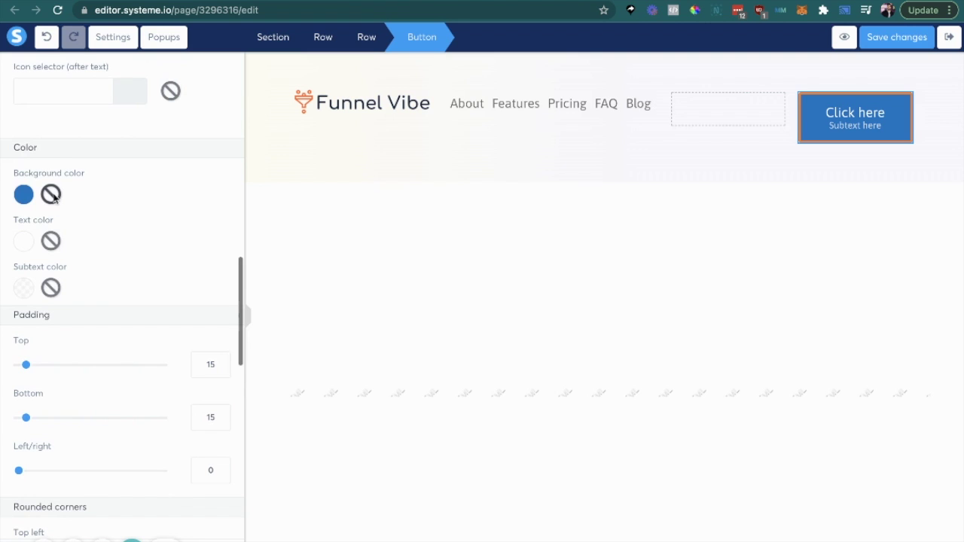
click(51, 196)
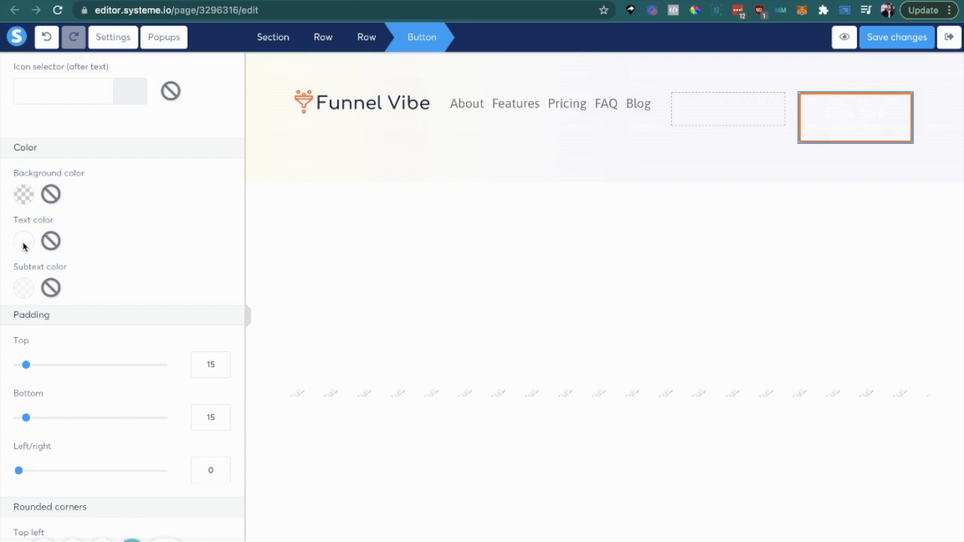
key(ctrl+Right)
key(ctrl+Left)
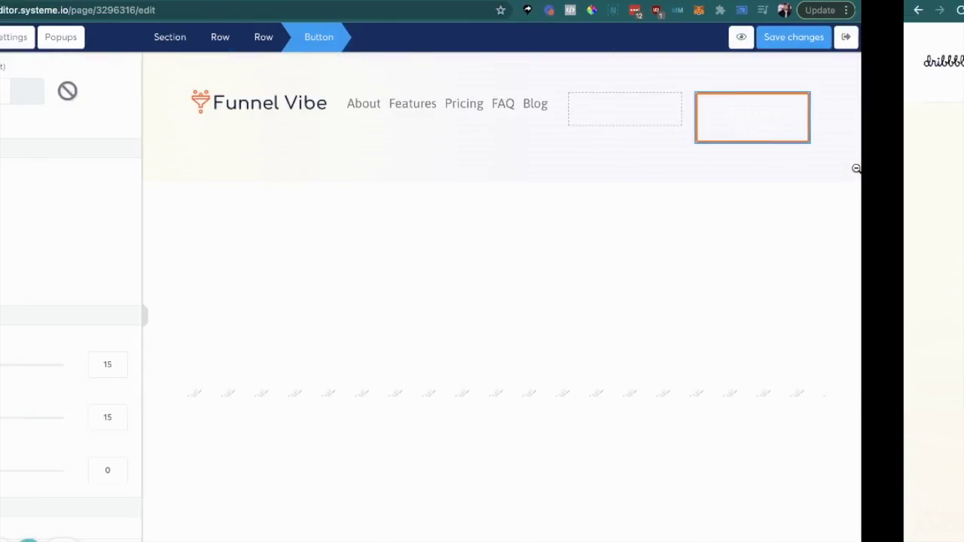
click(21, 241)
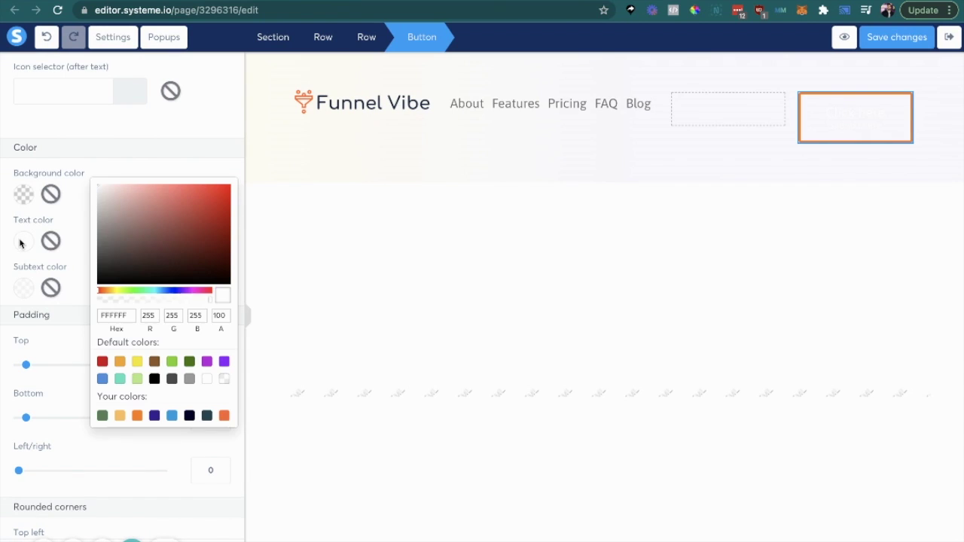
click(136, 415)
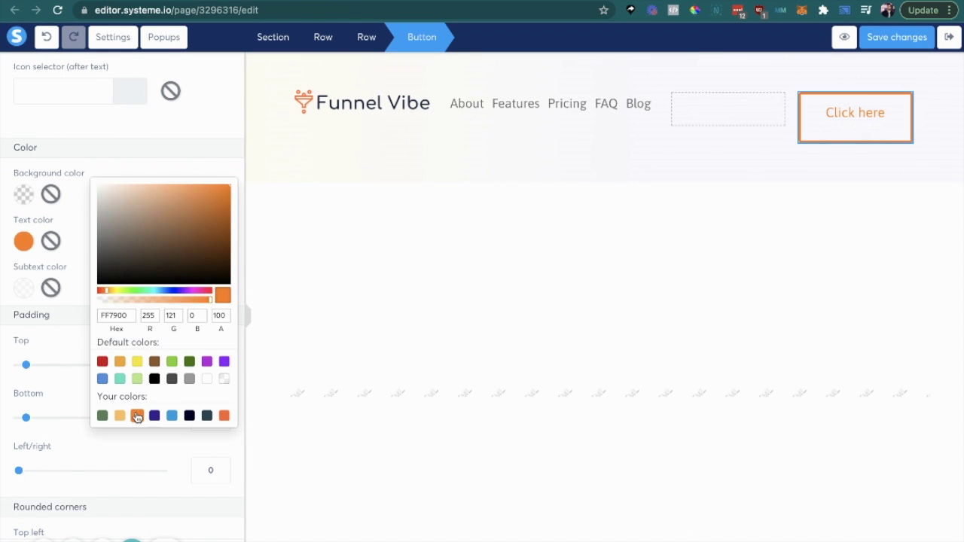
click(79, 266)
Clear the button's subtext so only the main label remains.
scroll(81, 264, up, 10)
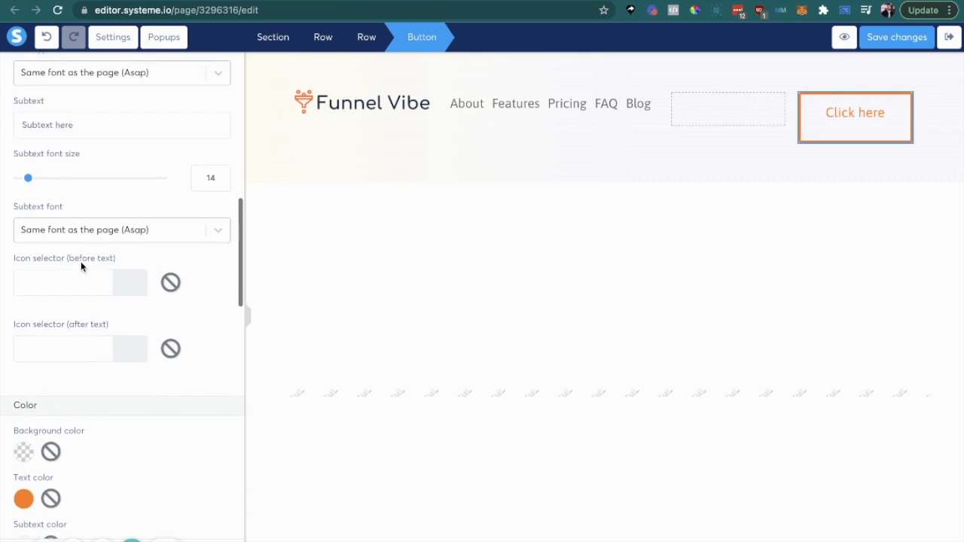
triple_click(80, 291)
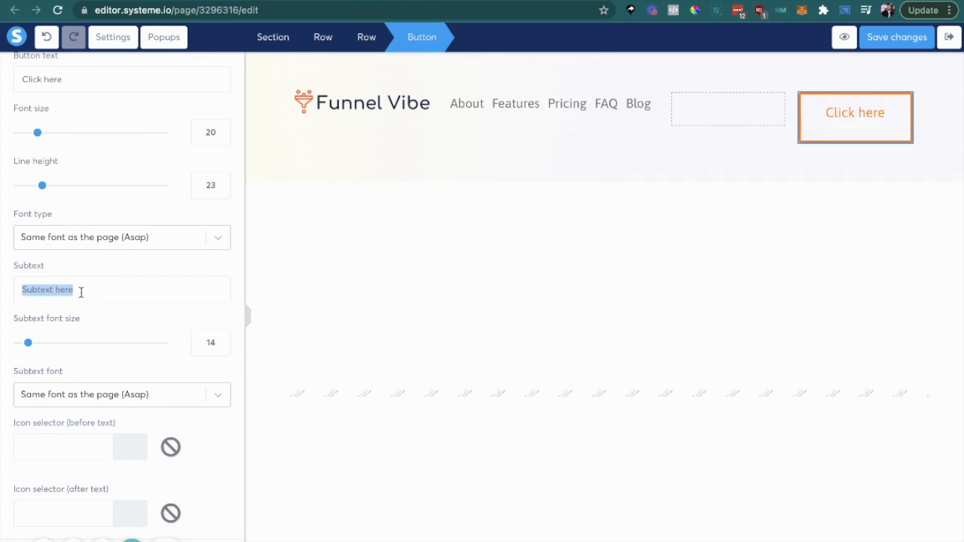
key(BackSpace)
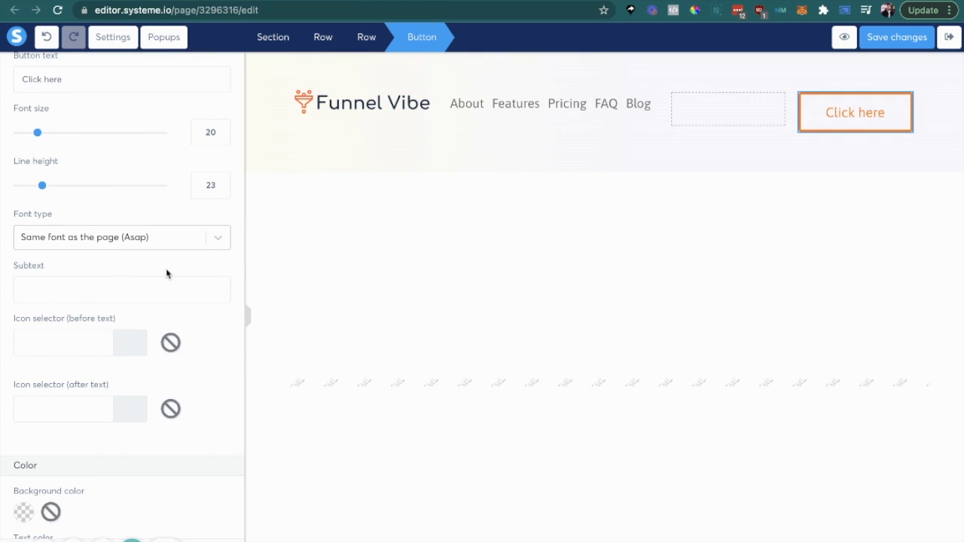
Round all four corners of the button to 10 and check the saved page in preview.
scroll(178, 282, down, 5)
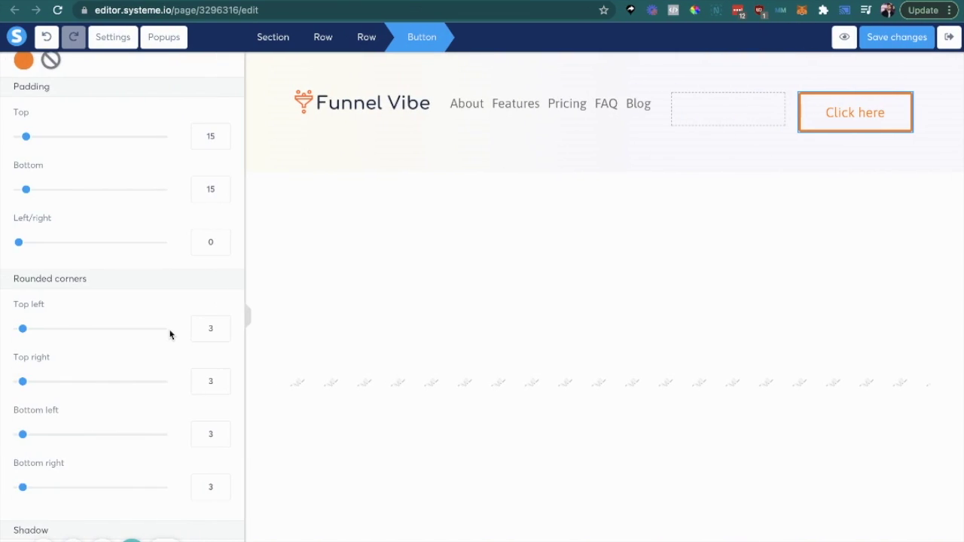
scroll(170, 333, down, 3)
double_click(204, 223)
text(10)
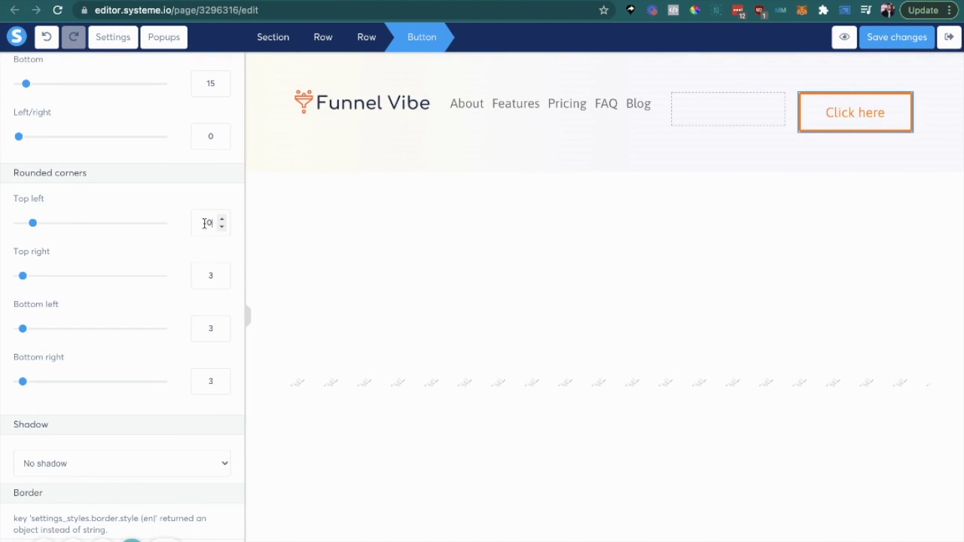
double_click(205, 276)
text(10)
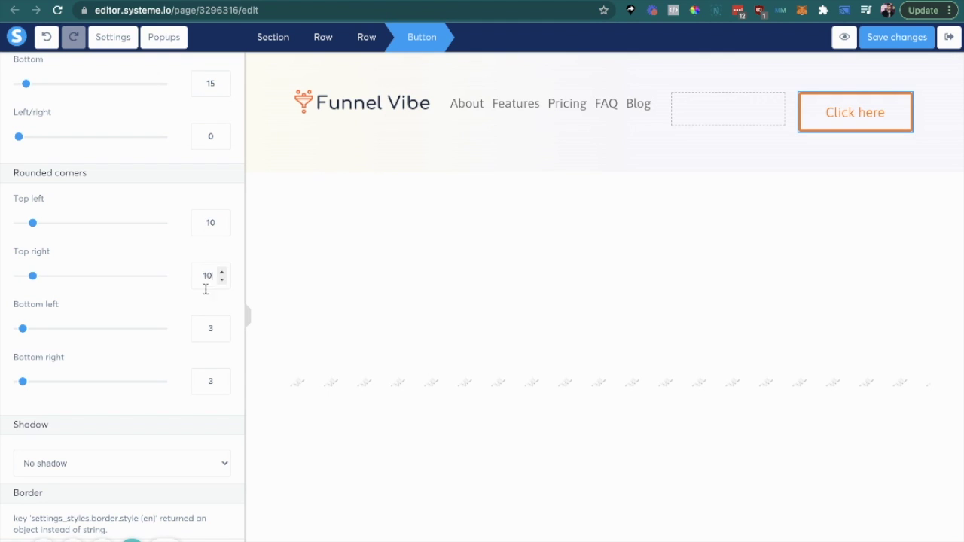
double_click(205, 328)
text(10)
double_click(202, 384)
text(10)
click(351, 317)
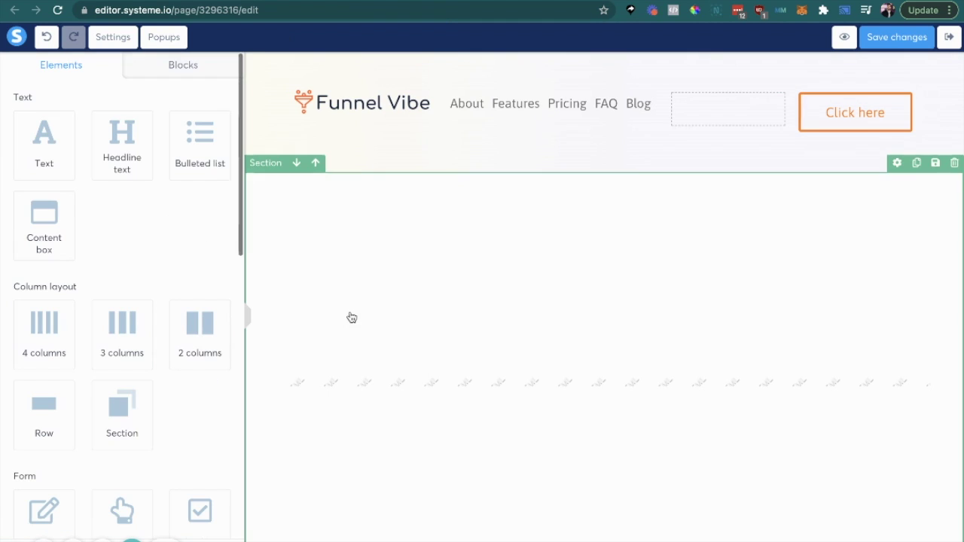
click(883, 39)
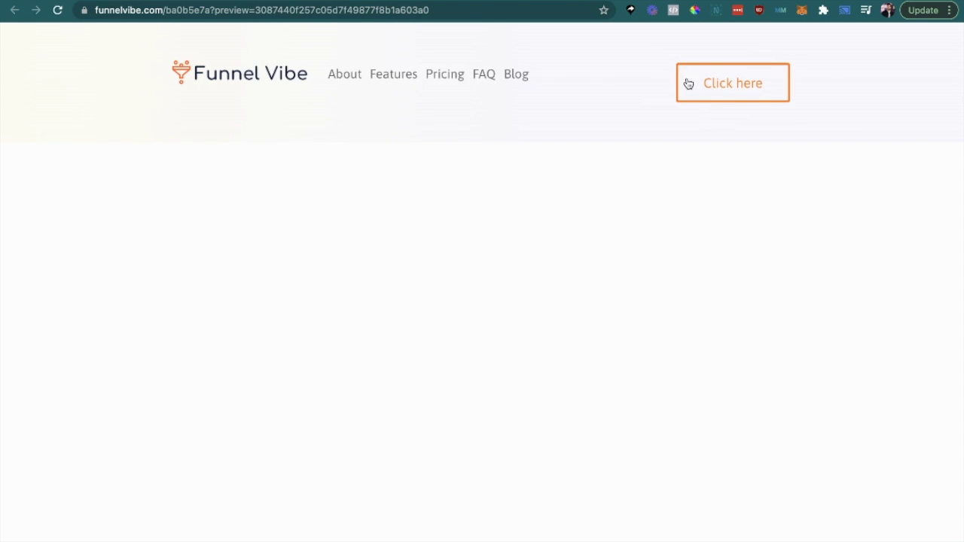
key(ctrl+w)
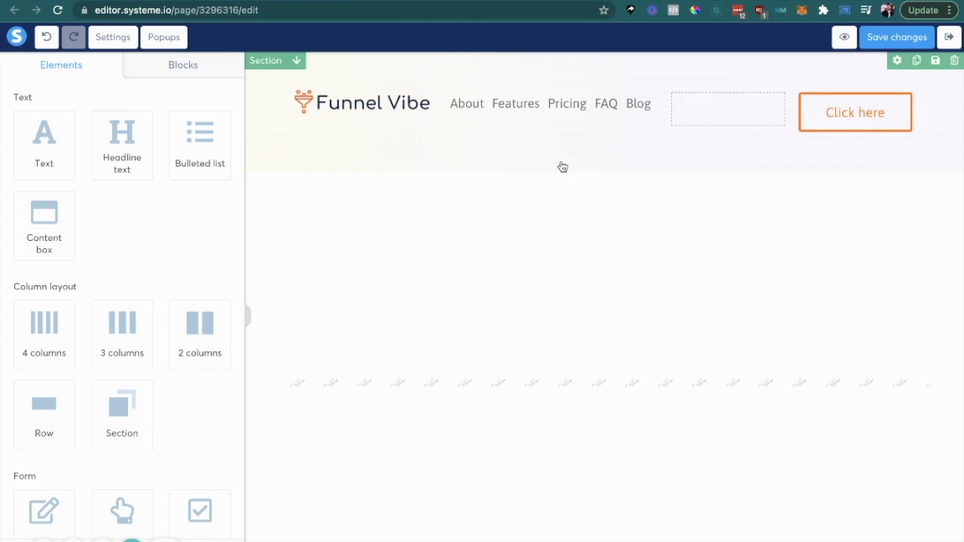
Set the rounding of all four corners of the header button to 20 and save the page changes.
click(815, 116)
scroll(139, 250, down, 15)
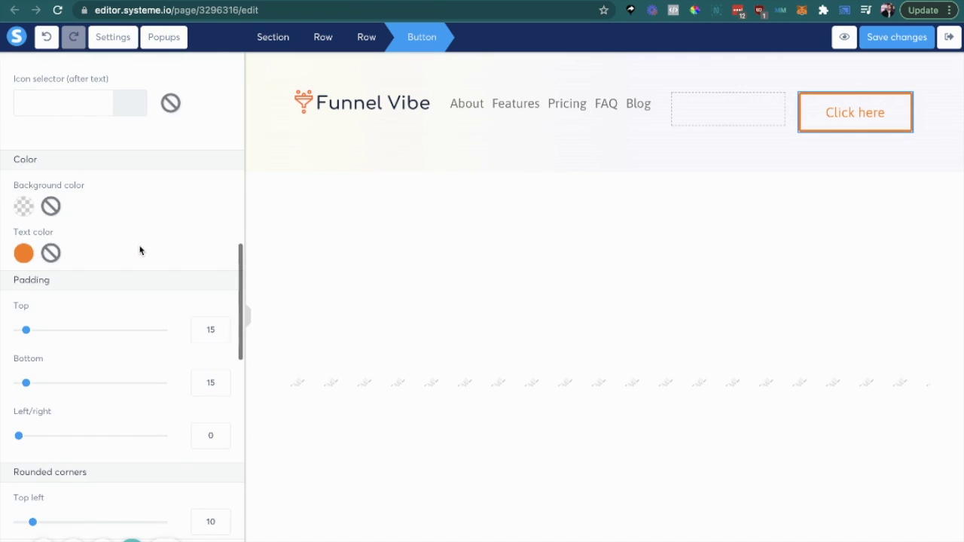
scroll(139, 250, down, 5)
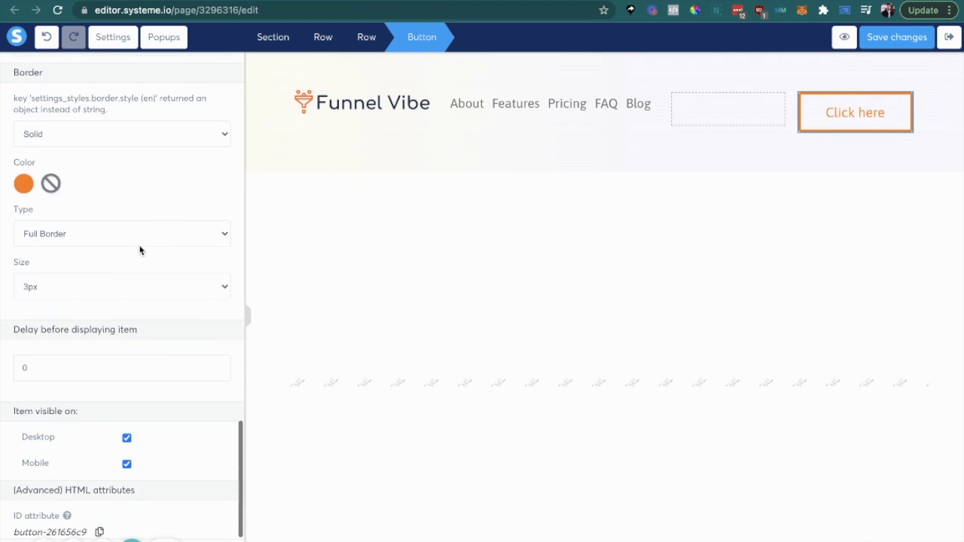
scroll(140, 250, up, 5)
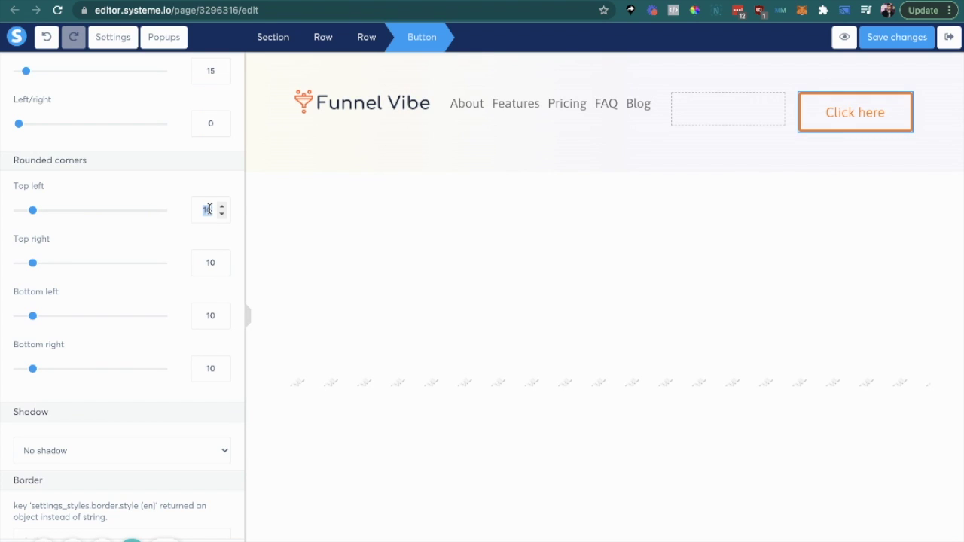
text(20)
double_click(204, 262)
text(20)
double_click(204, 368)
text(20)
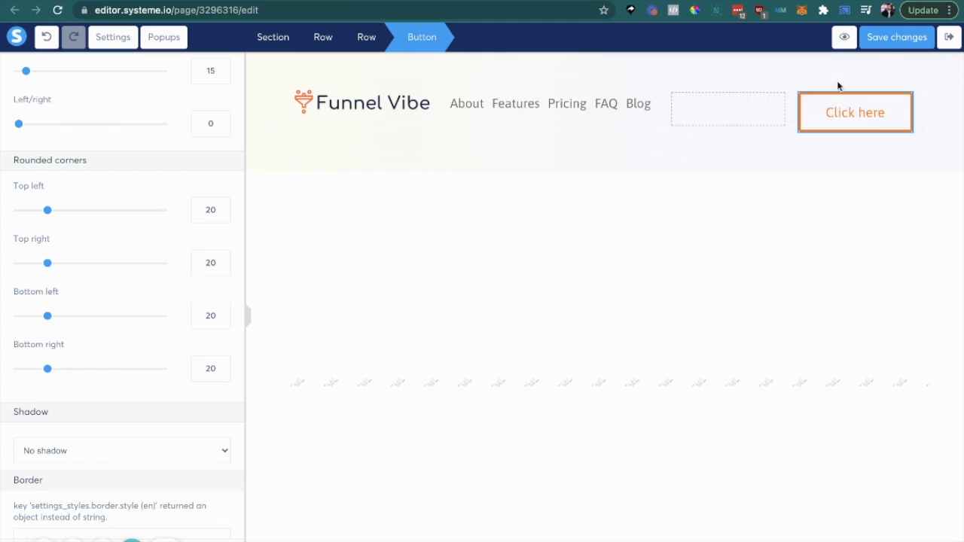
click(885, 45)
click(717, 112)
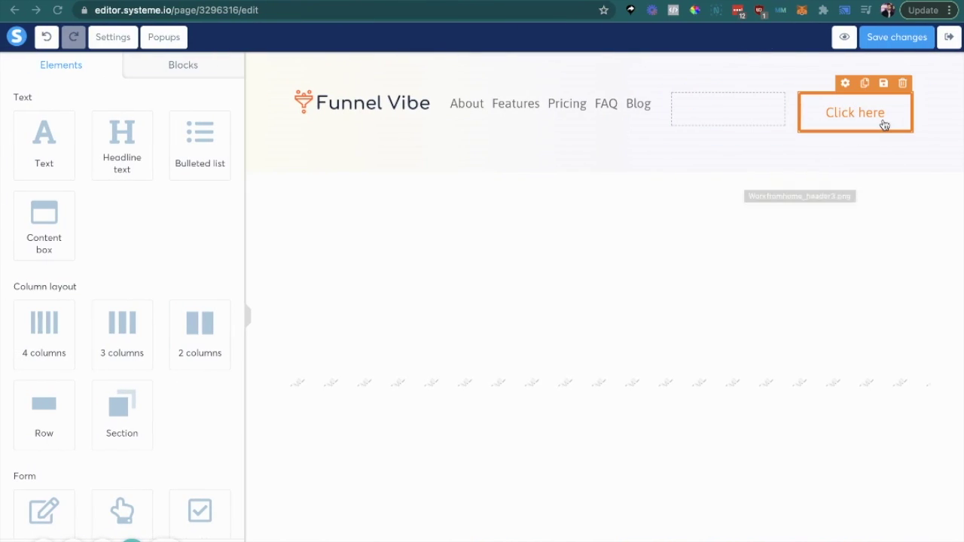
Duplicate the outlined button and move one of the two into the empty first nested column.
click(866, 84)
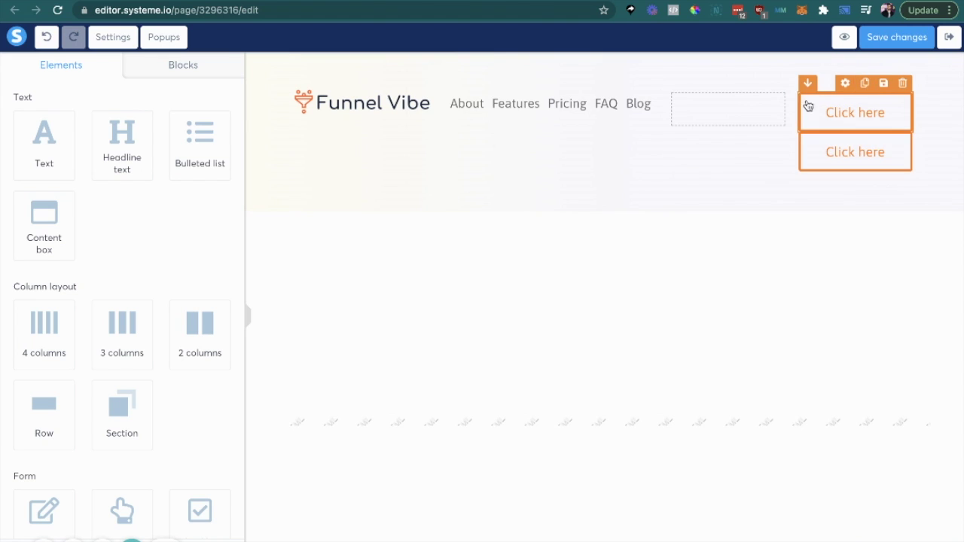
drag(811, 89, 716, 108)
Remove the border from the first of the two header buttons by setting its border style to None.
click(733, 115)
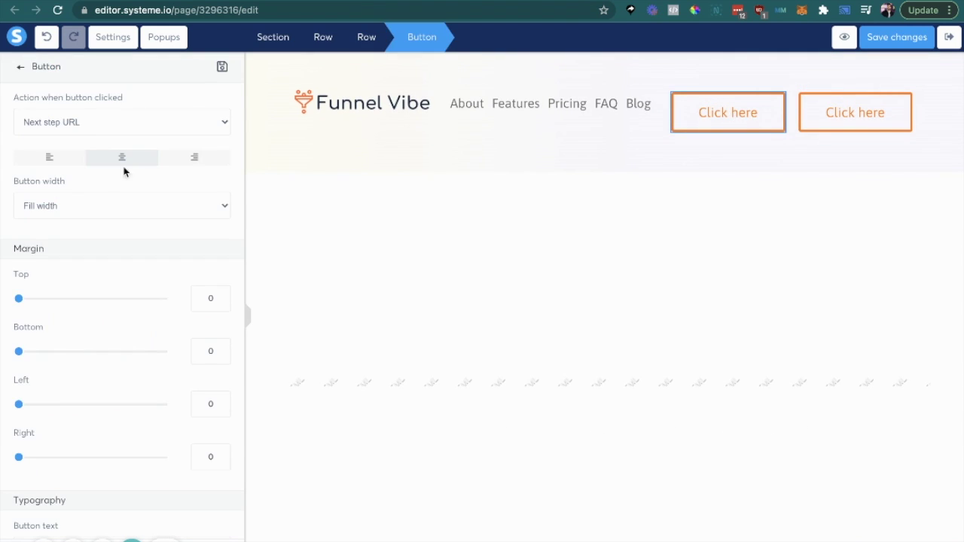
scroll(103, 174, down, 10)
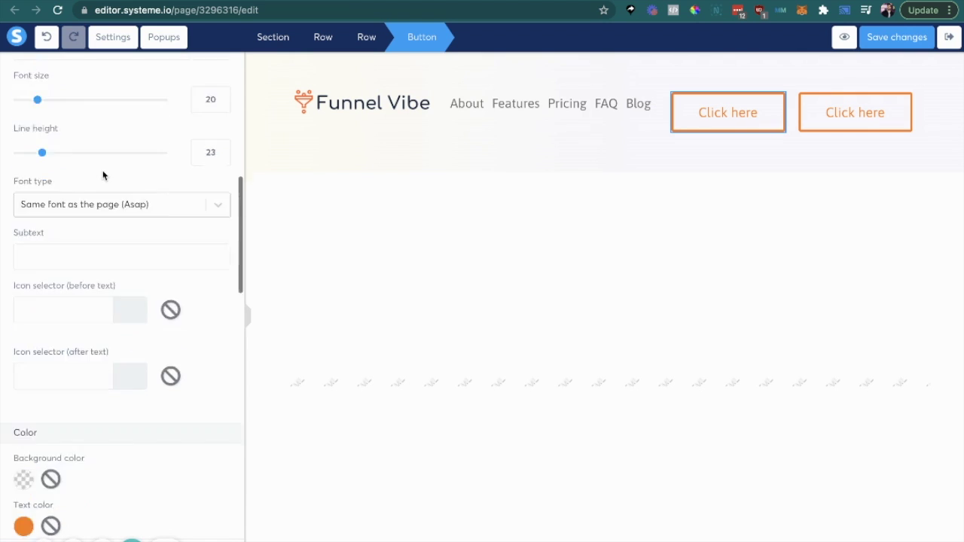
scroll(103, 174, down, 10)
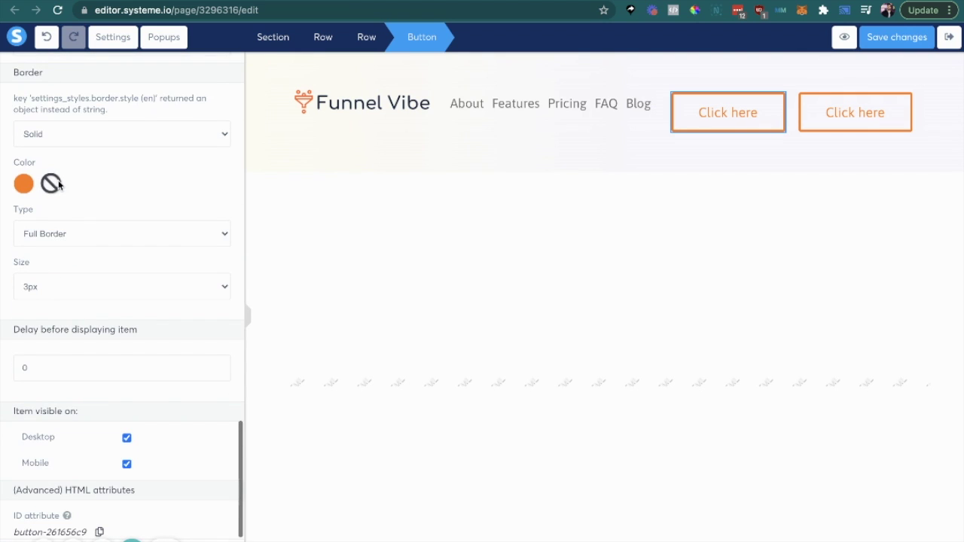
click(86, 132)
click(90, 119)
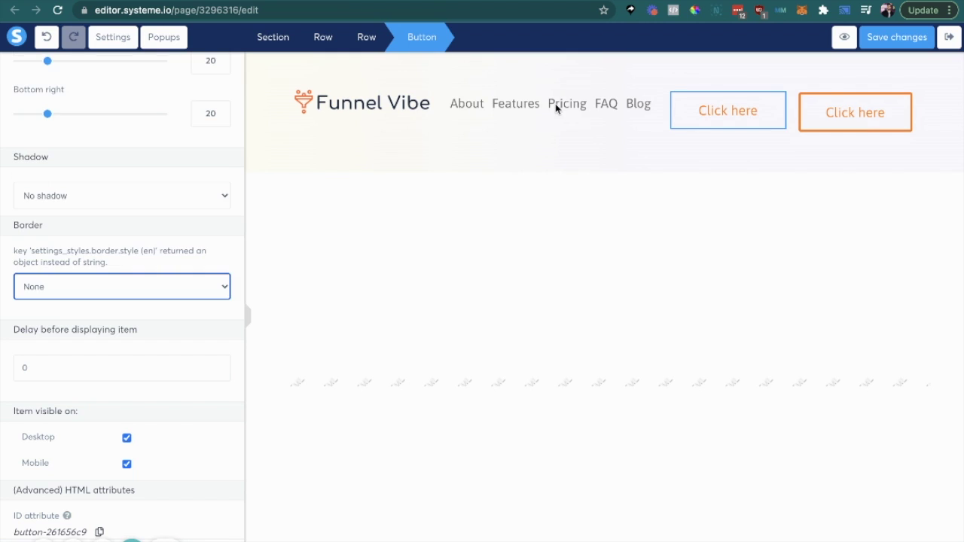
key(Escape)
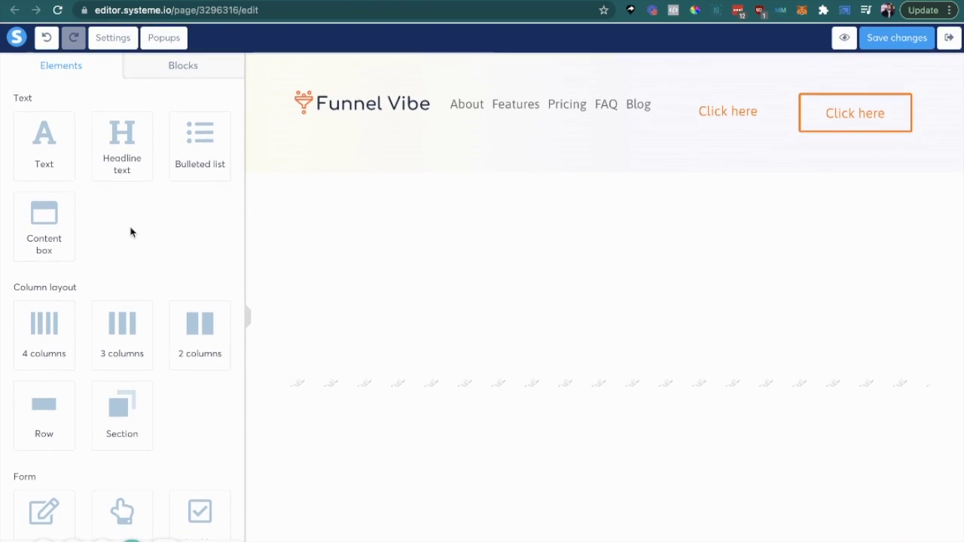
Change the text color of the borderless header button to black from the default colors.
click(737, 110)
scroll(185, 204, down, 10)
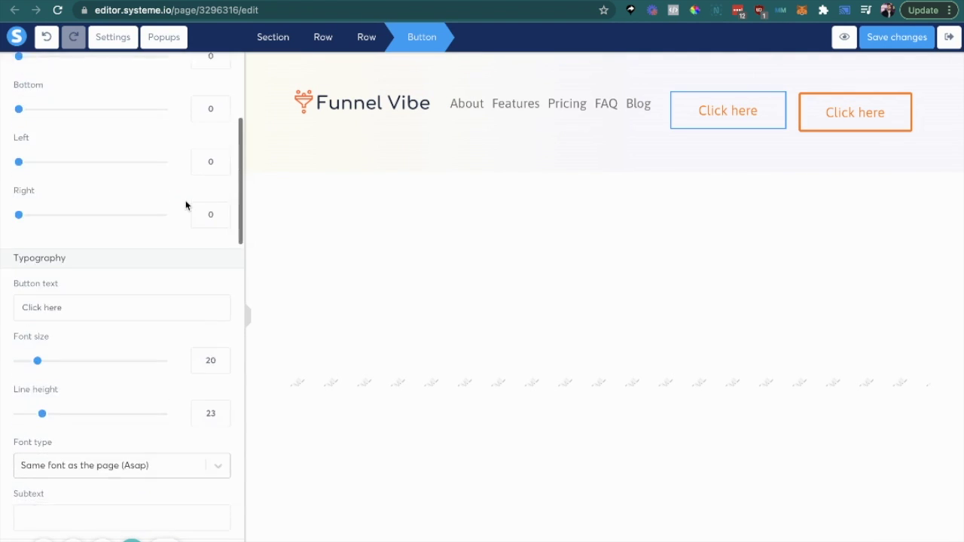
scroll(66, 374, down, 2)
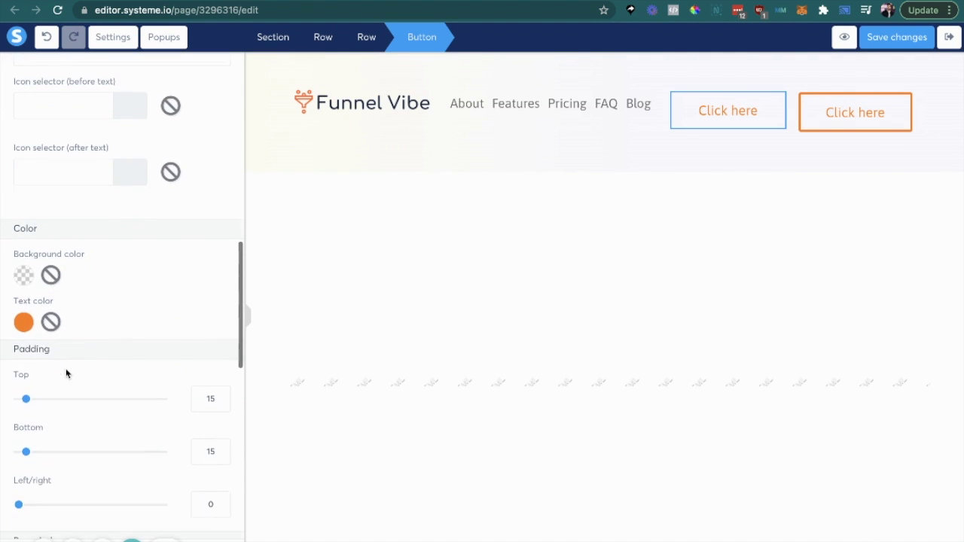
click(23, 323)
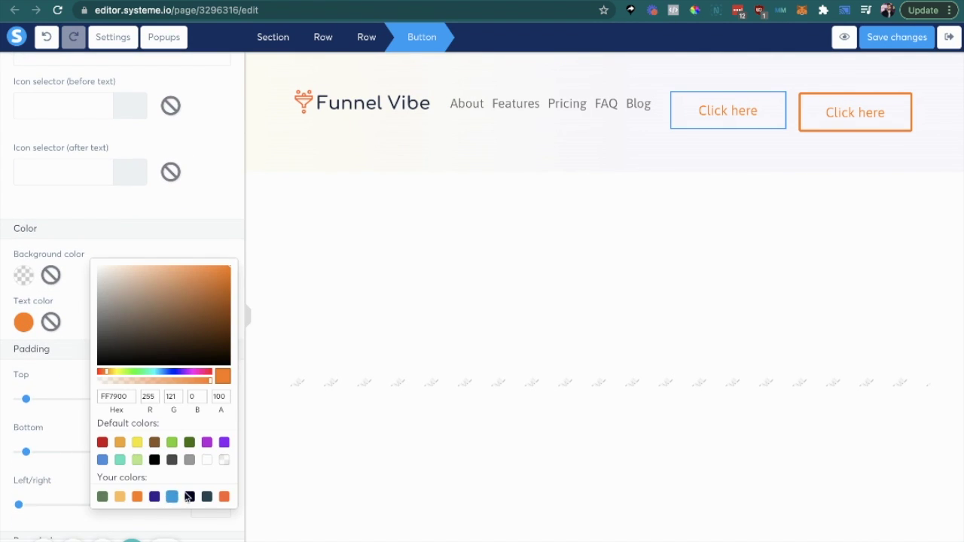
click(154, 459)
click(318, 358)
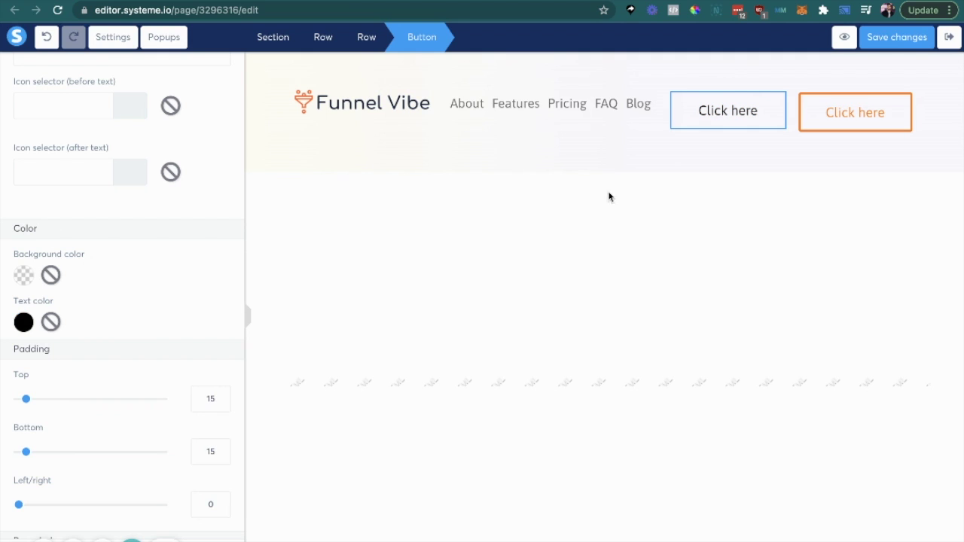
Change the borderless button's text to "Login" and save the page changes.
click(737, 116)
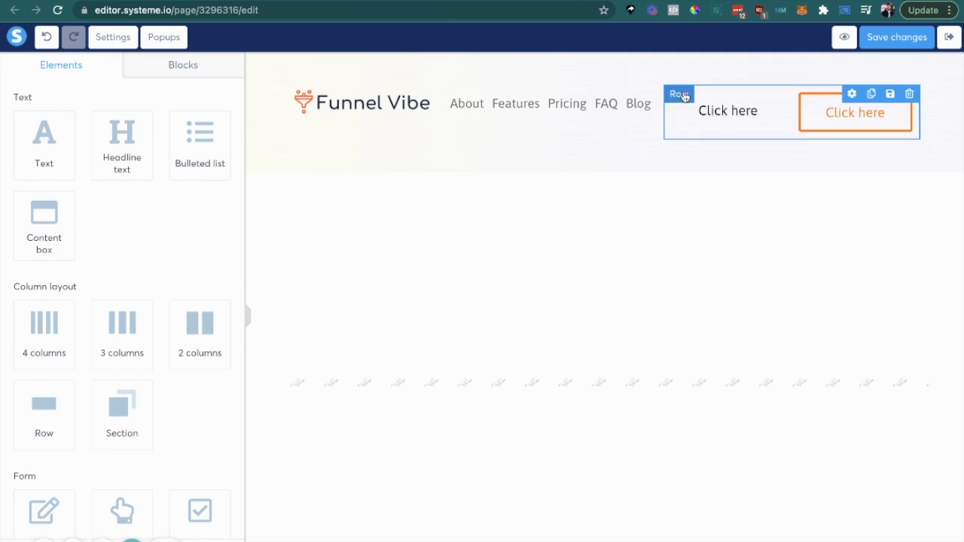
click(734, 110)
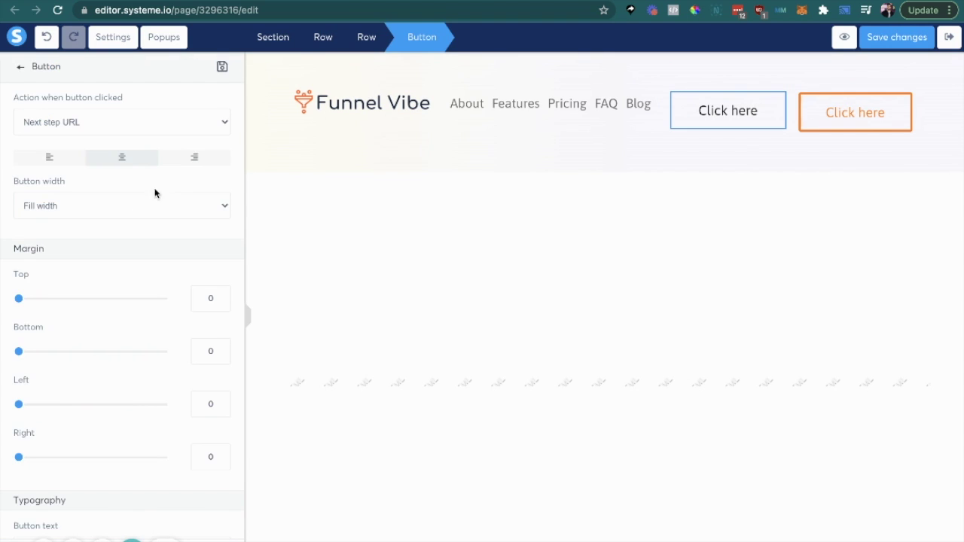
scroll(143, 198, down, 4)
scroll(136, 203, down, 3)
scroll(120, 176, up, 2)
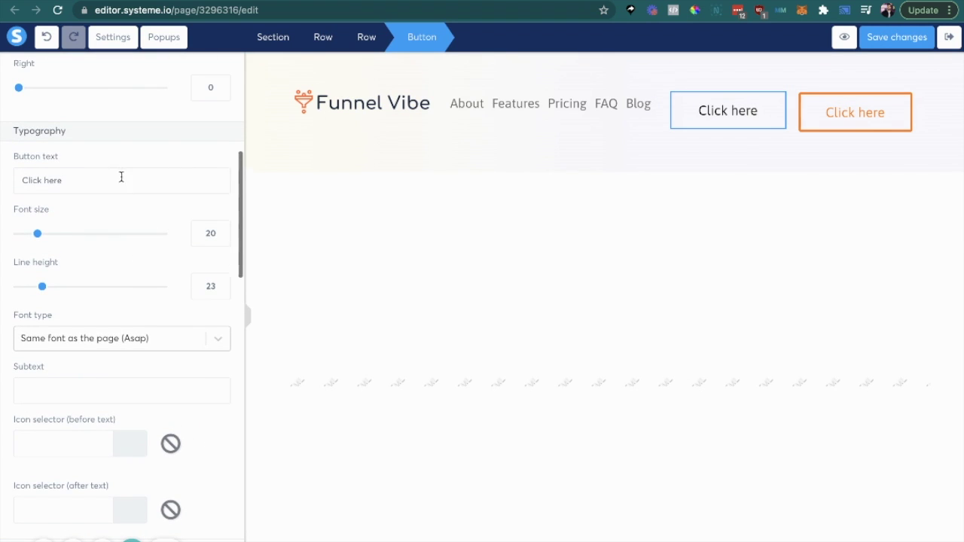
triple_click(120, 173)
text(Login)
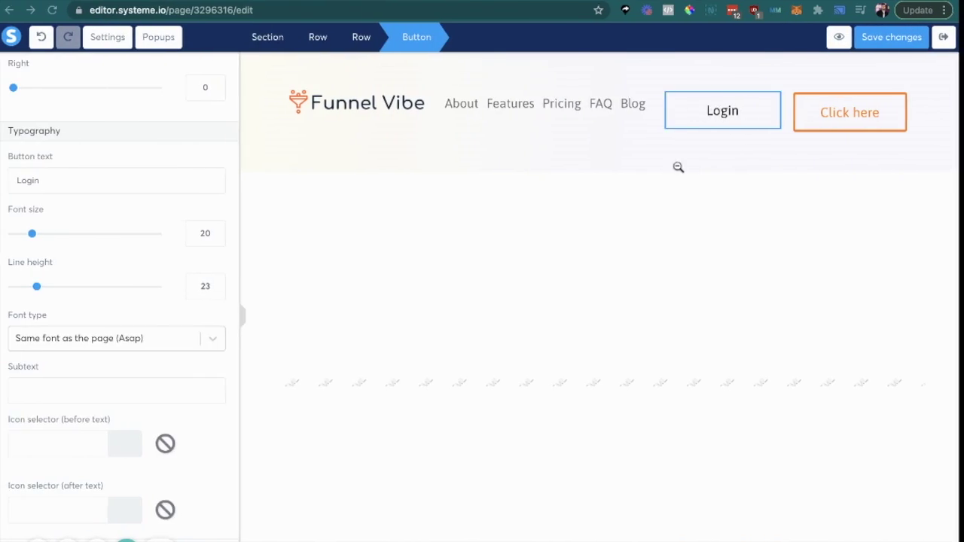
click(670, 169)
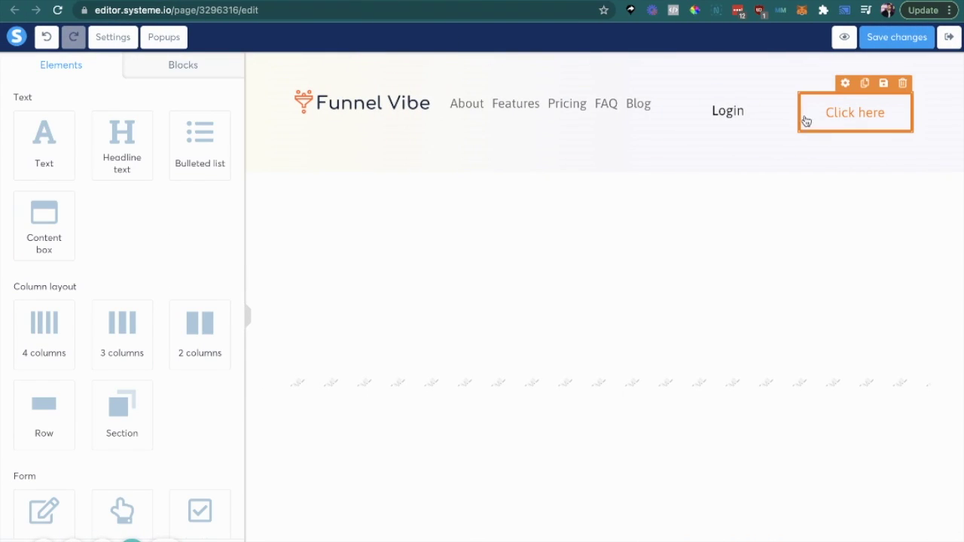
click(900, 36)
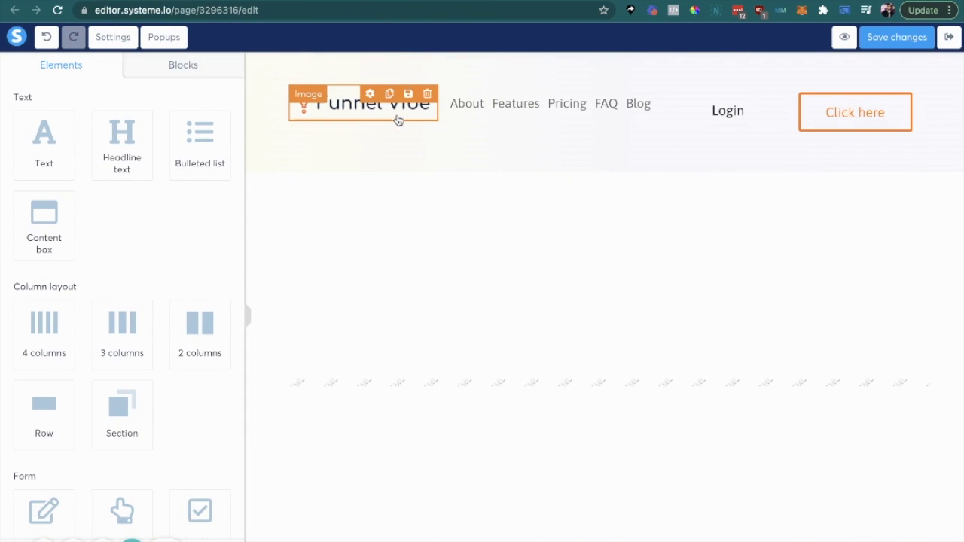
Make the Funnel Vibe logo image in the header slightly smaller.
click(399, 120)
drag(162, 368, 140, 367)
click(494, 144)
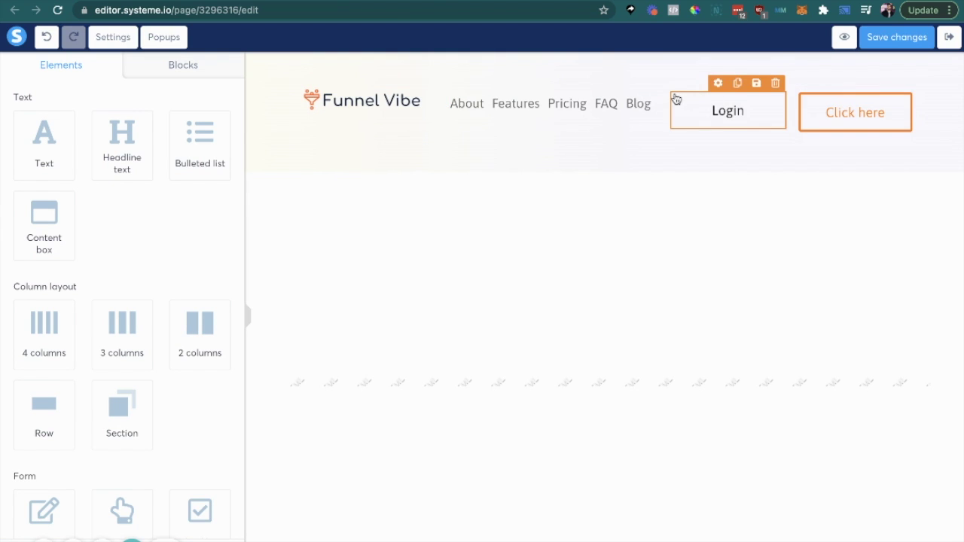
Set the top and bottom padding of the nested row holding the two buttons to 0 and save the page.
click(666, 97)
scroll(143, 231, down, 3)
scroll(142, 231, down, 3)
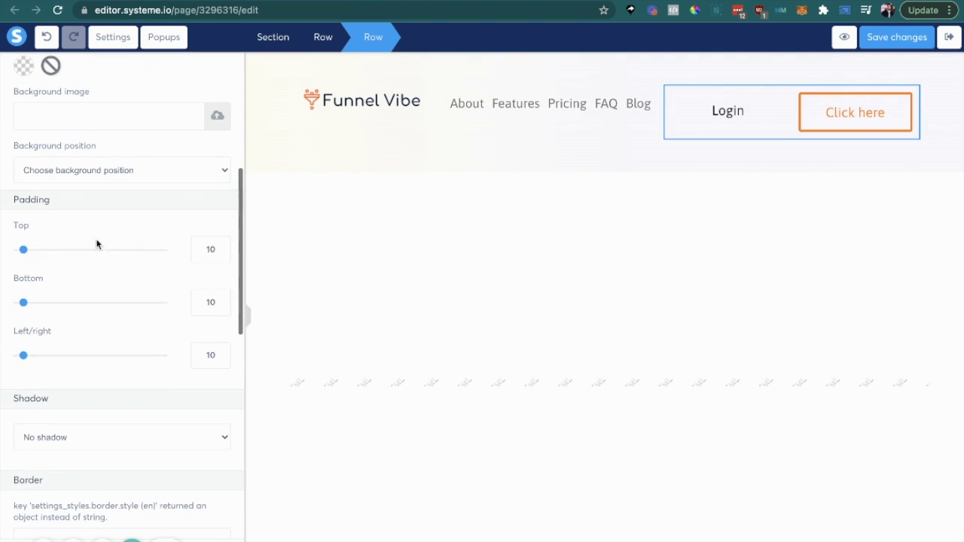
drag(25, 251, 2, 253)
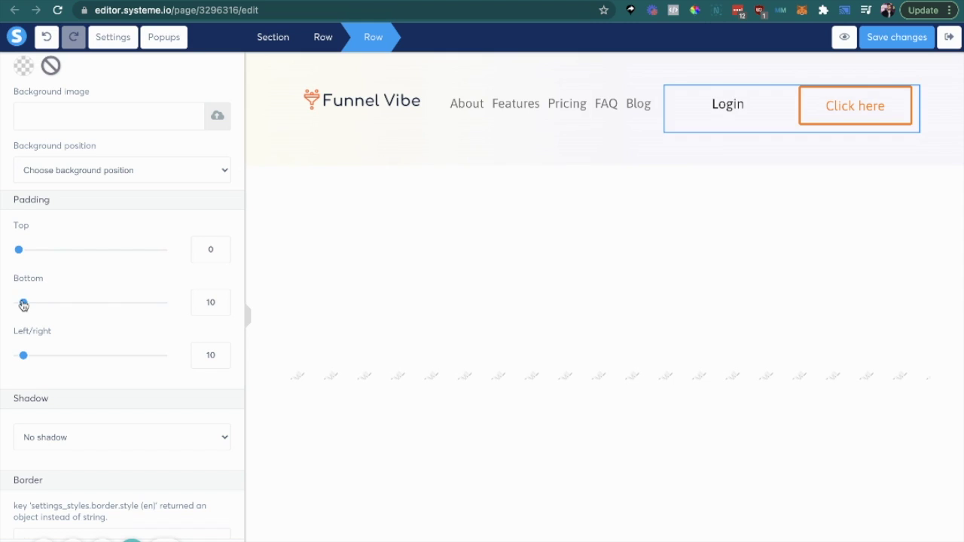
drag(24, 304, 2, 303)
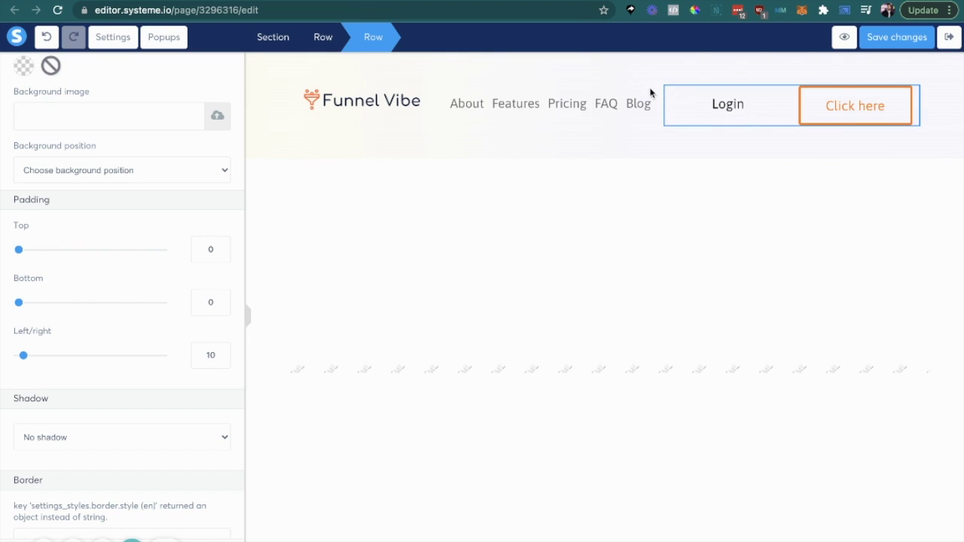
key(Escape)
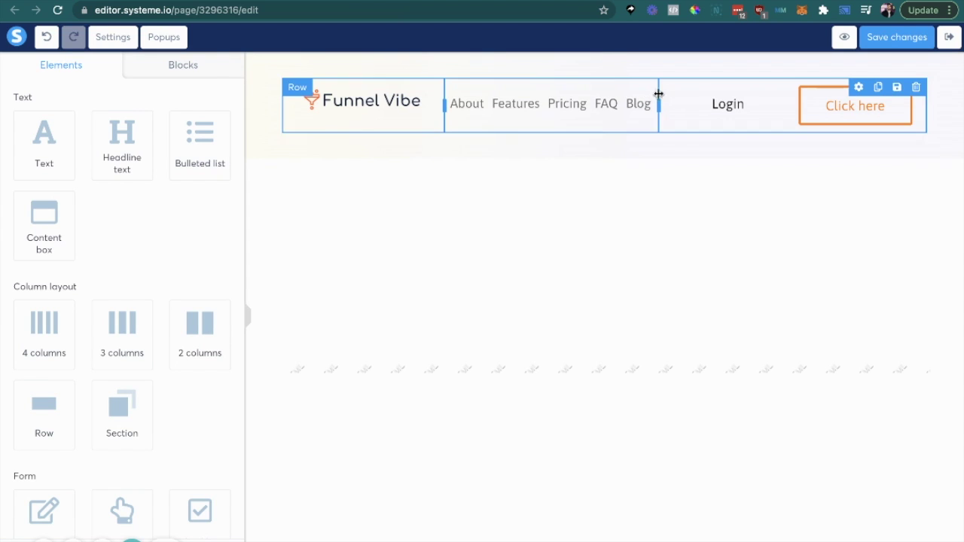
click(901, 37)
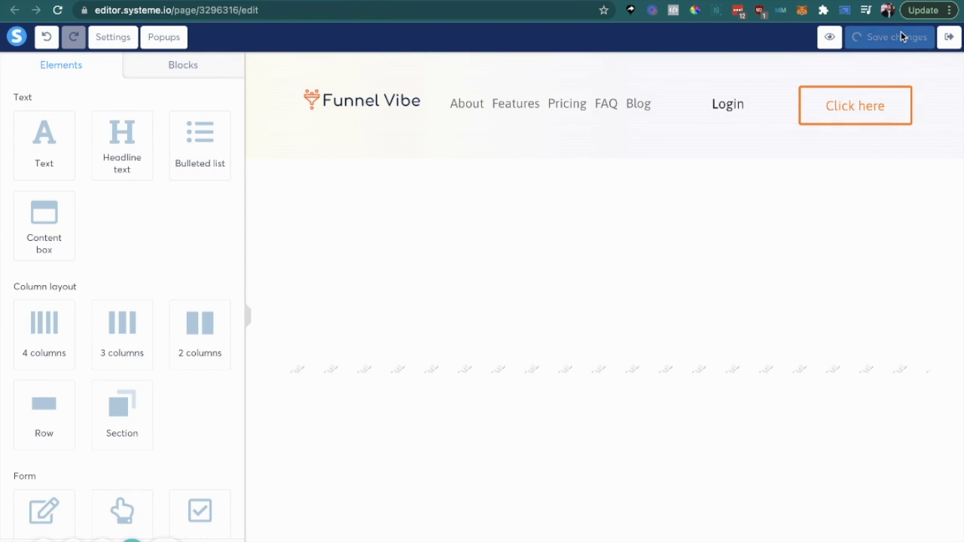
key(ctrl+Tab)
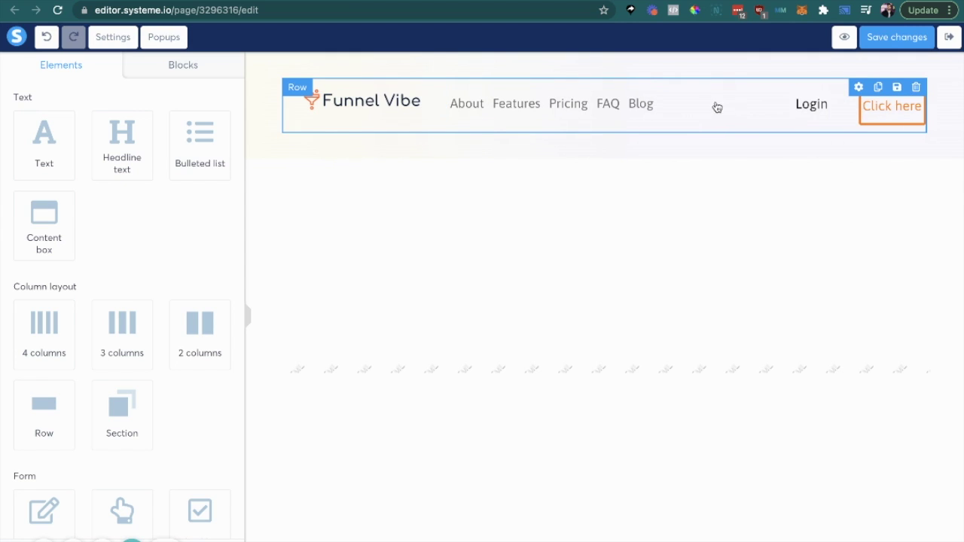
Center the navigation menu items within their column and check the saved page in preview.
click(763, 143)
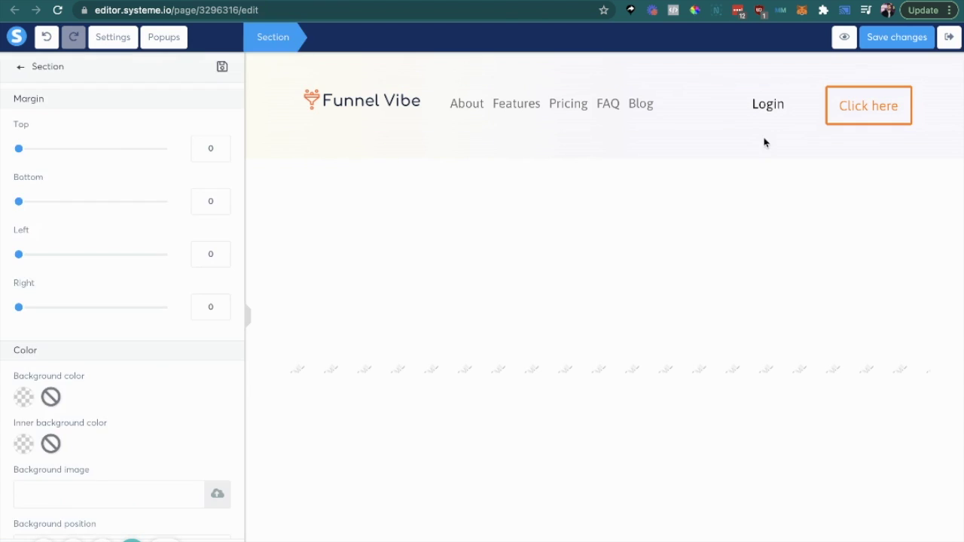
key(Escape)
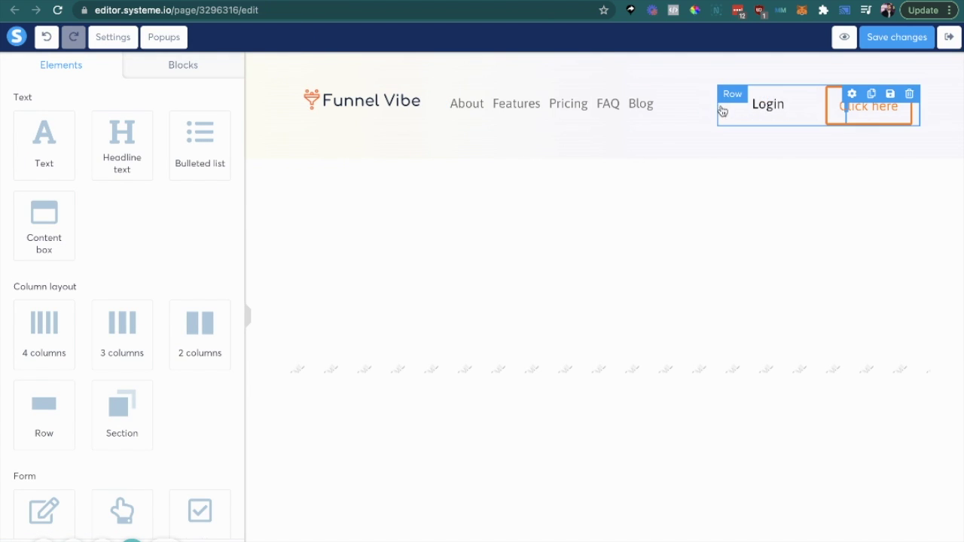
click(661, 103)
scroll(208, 164, down, 10)
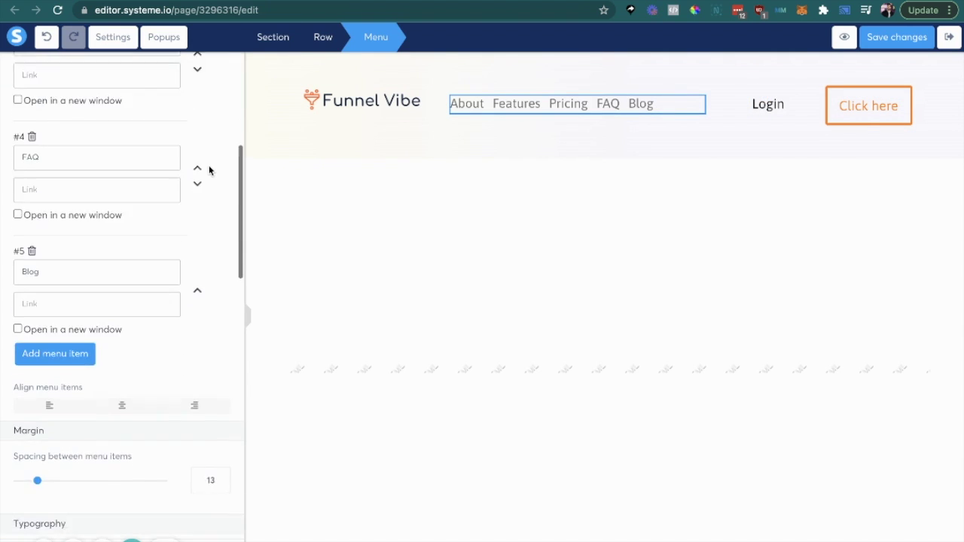
click(129, 120)
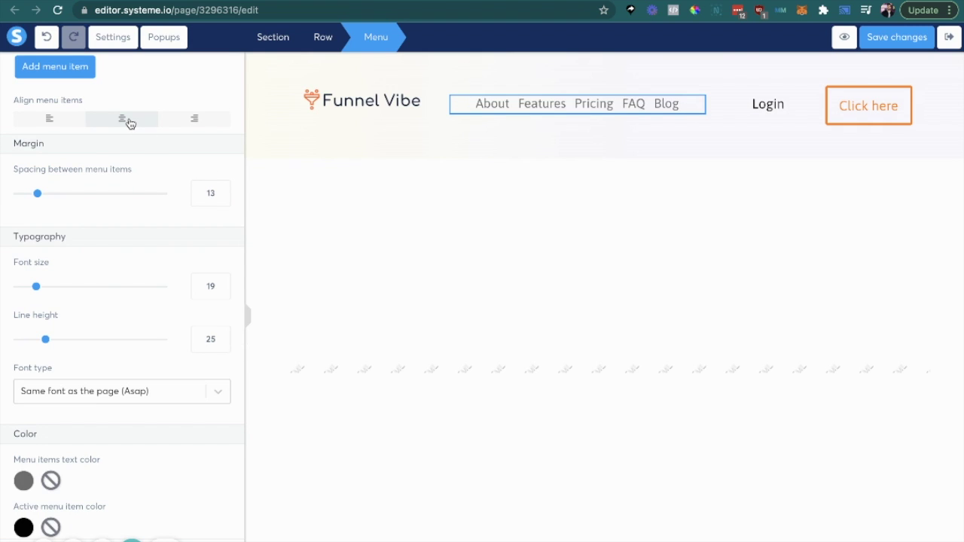
click(389, 124)
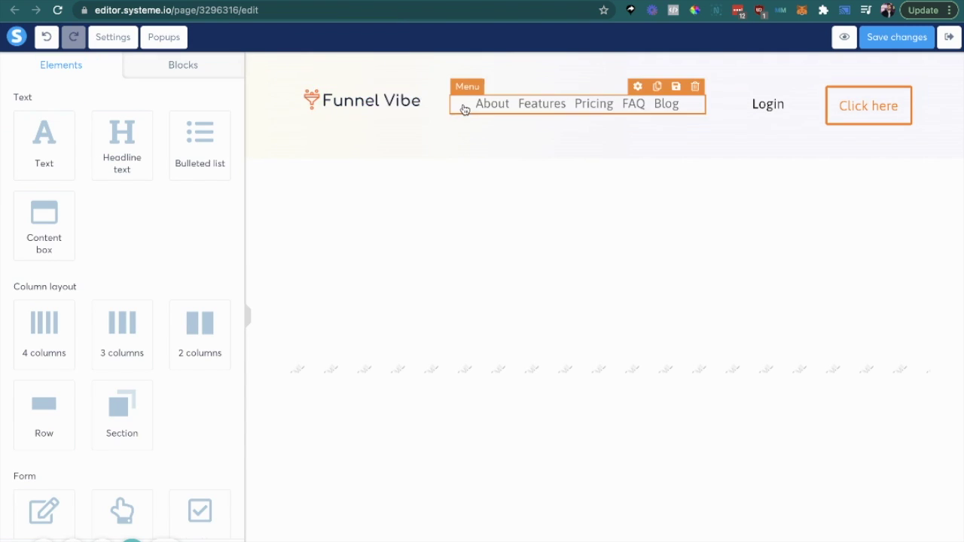
click(888, 37)
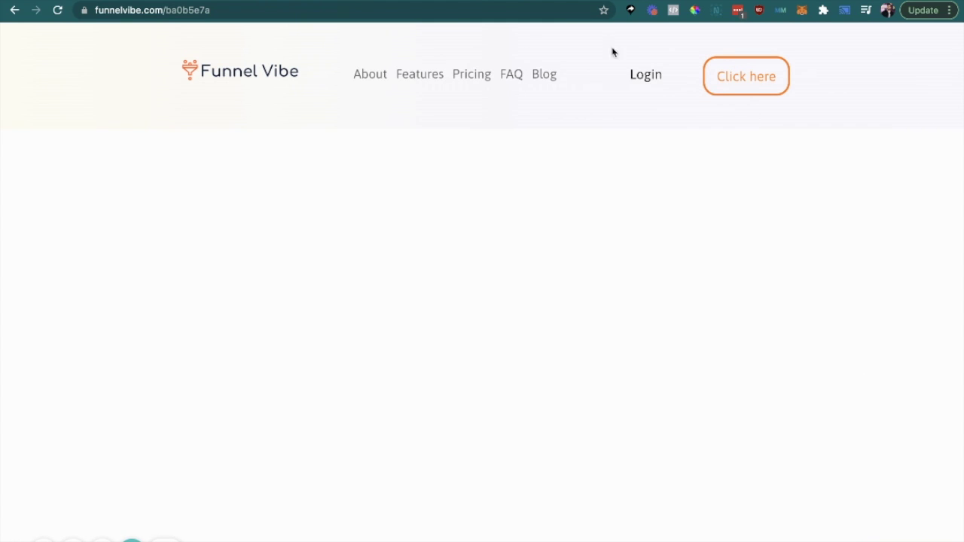
click(246, 22)
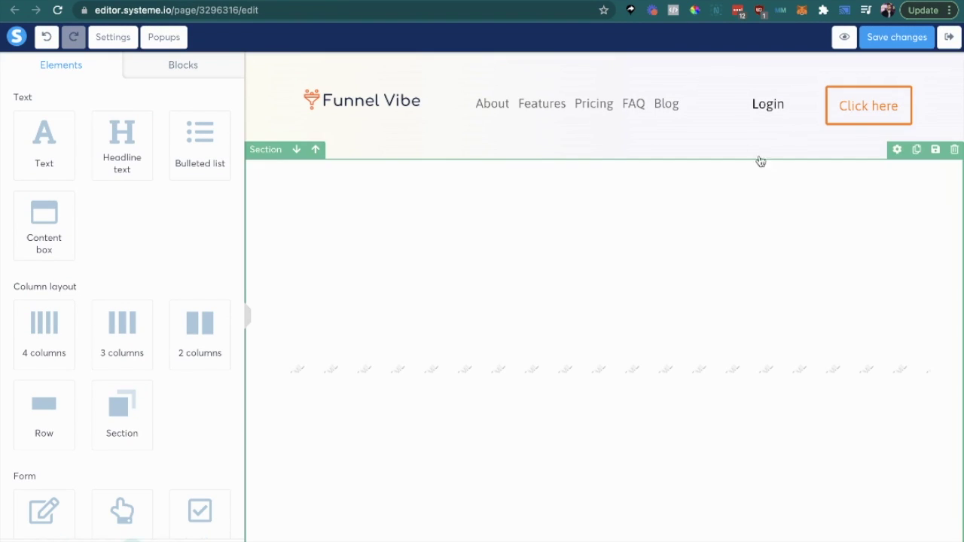
Widen the navigation menu column by shifting its divider toward the Login button.
click(724, 114)
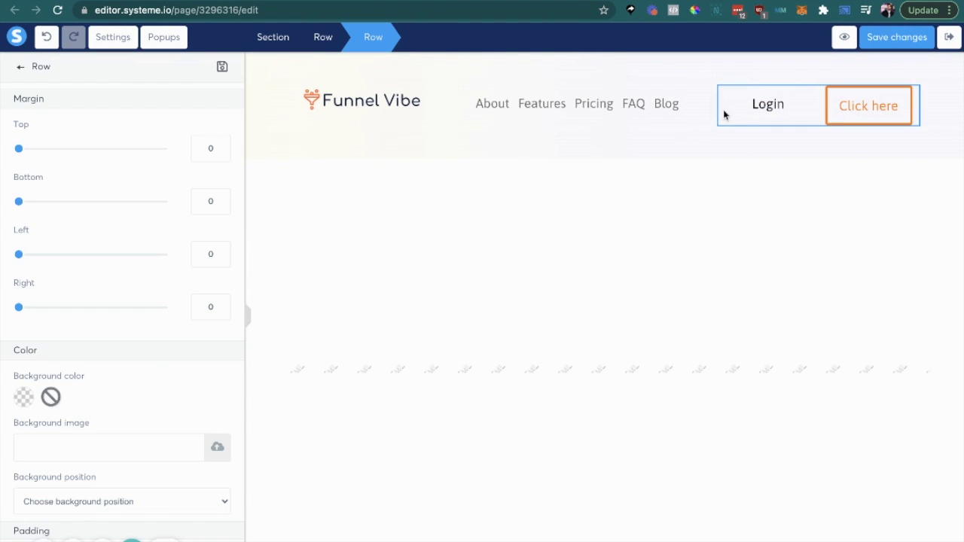
click(716, 111)
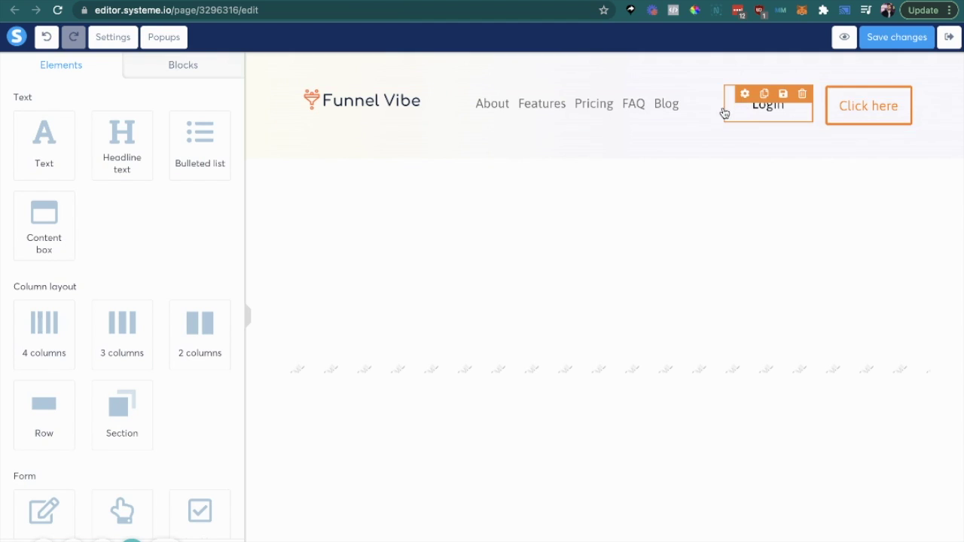
drag(712, 103, 751, 110)
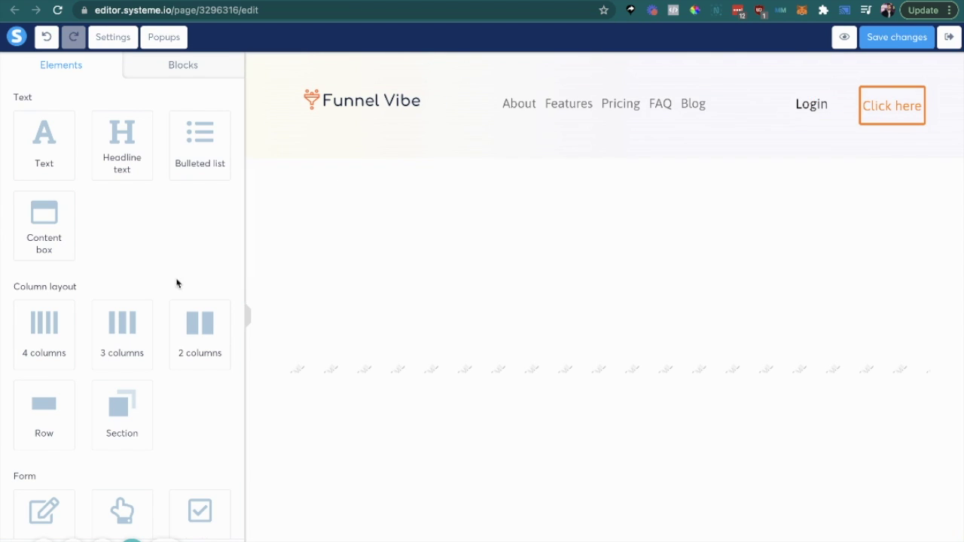
Add a new 2-column layout above the nested button row and move the Login and outlined buttons into its columns.
scroll(176, 282, down, 3)
drag(203, 169, 851, 91)
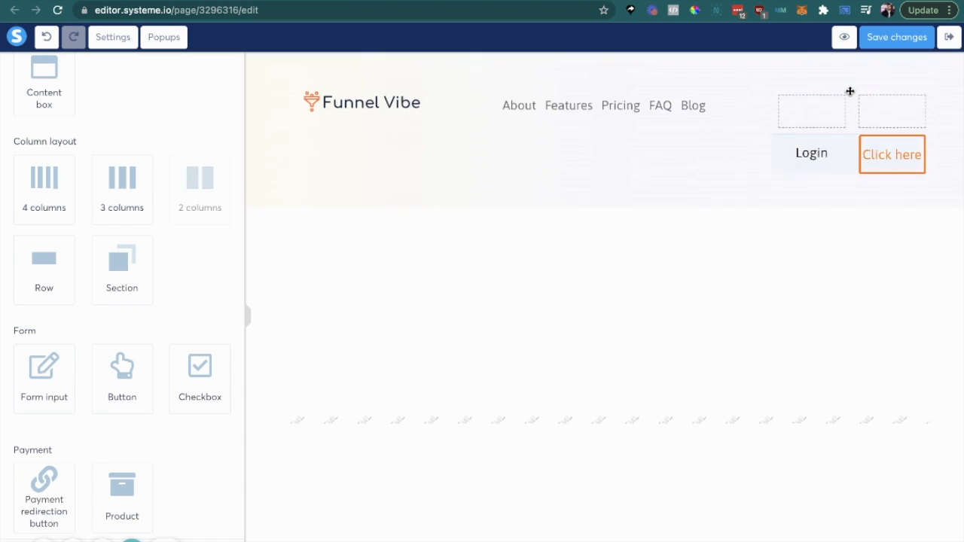
drag(808, 152, 810, 109)
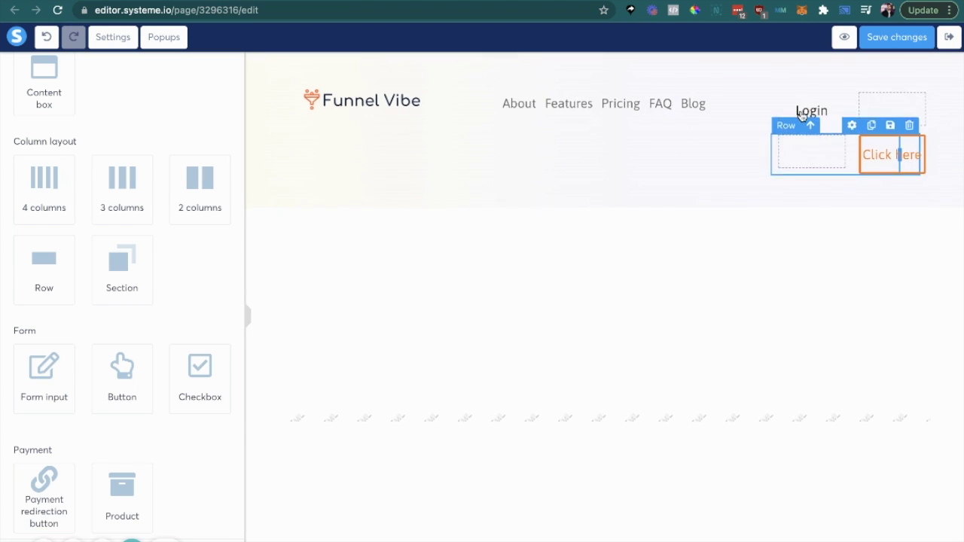
drag(896, 161, 897, 113)
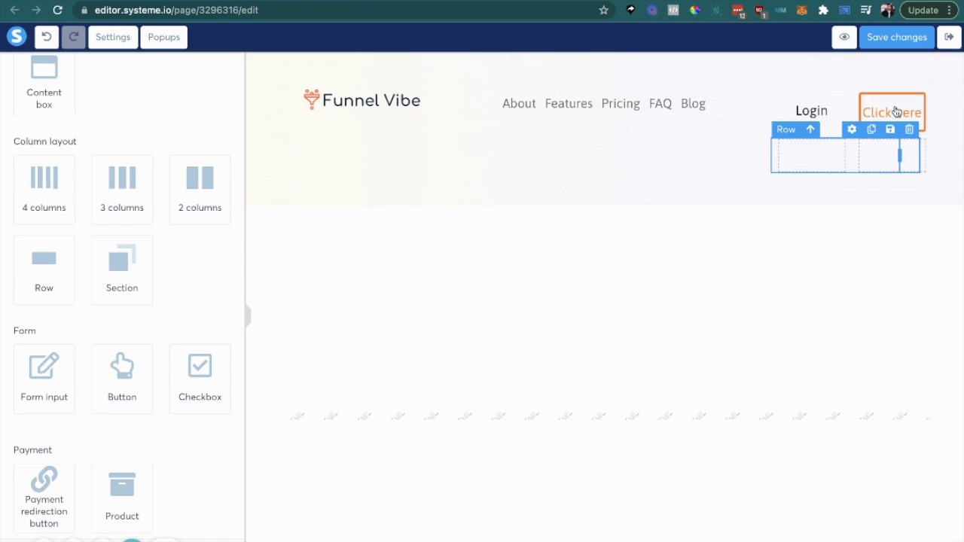
Delete the empty 2-column row beneath the Login and outlined buttons, save the page, and check the preview.
click(912, 132)
key(Return)
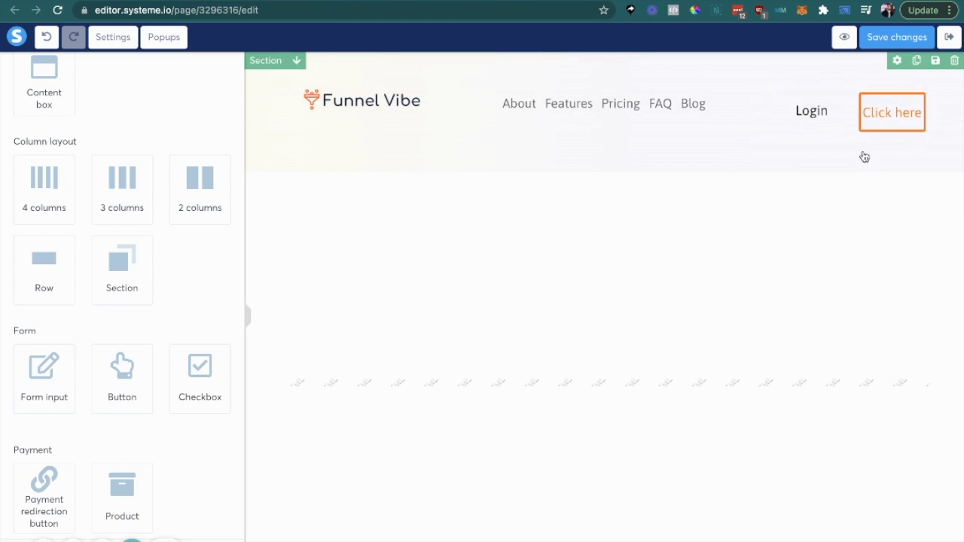
click(892, 40)
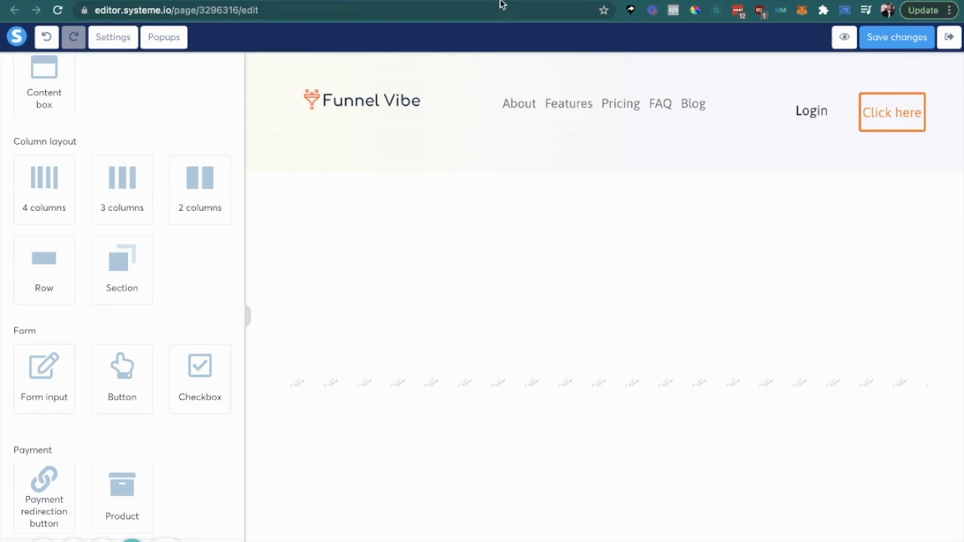
key(ctrl+Tab)
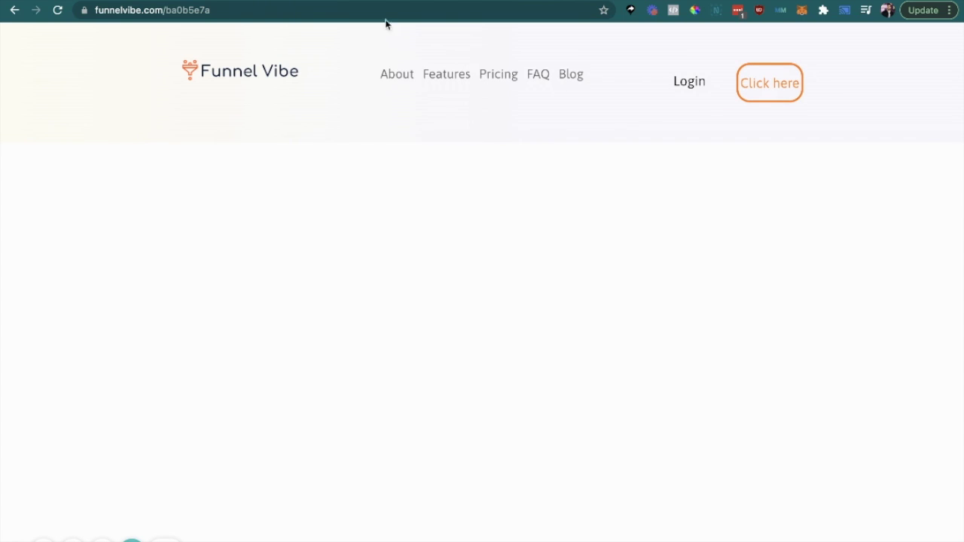
Widen the outlined button's column by shifting the divider toward Login, then save and check the page preview.
key(ctrl+shift+Tab)
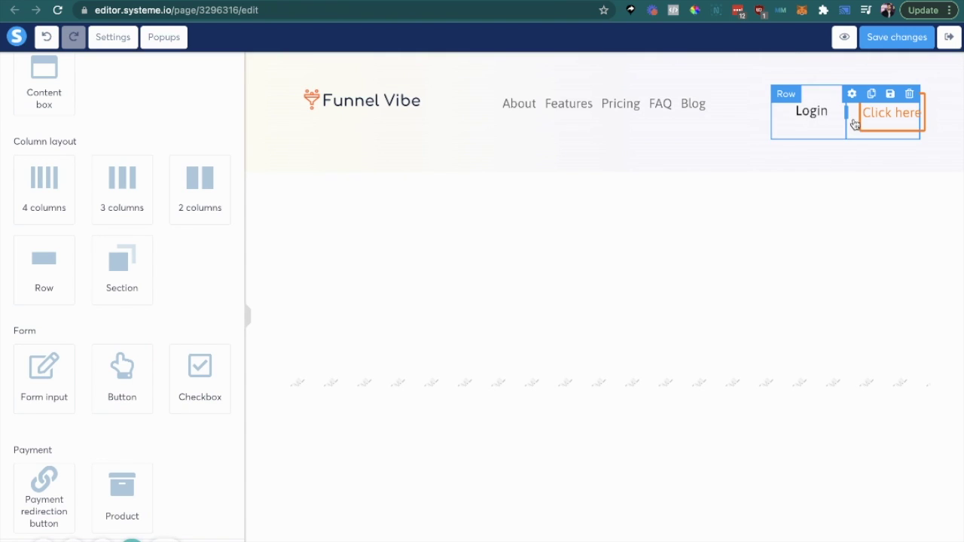
click(895, 43)
key(ctrl+Tab)
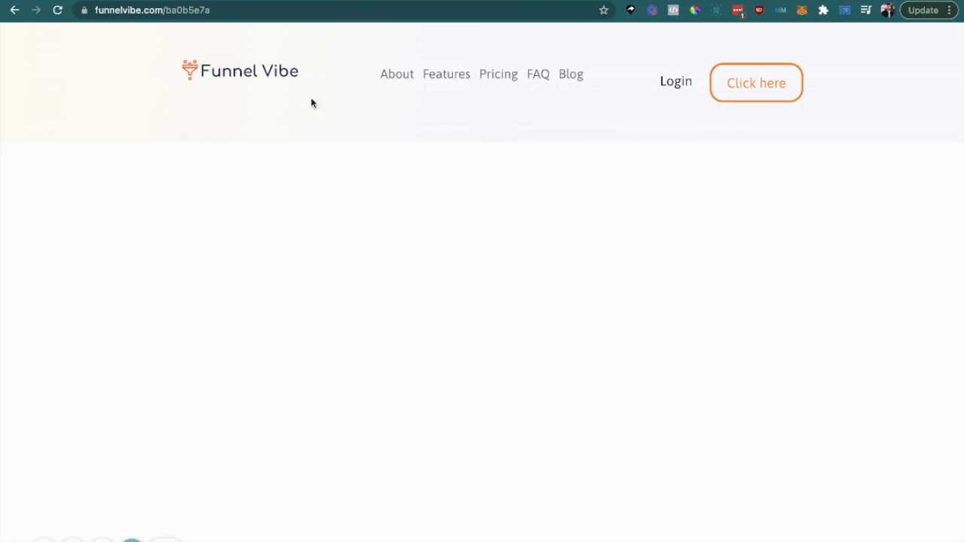
click(277, 1)
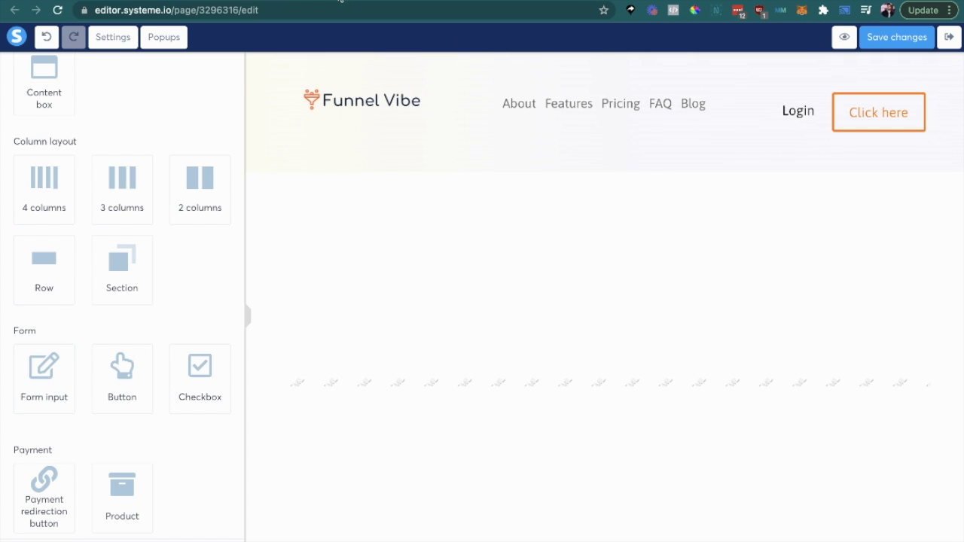
Set the top and bottom padding of the row holding the two buttons to 0 and save the page.
click(824, 94)
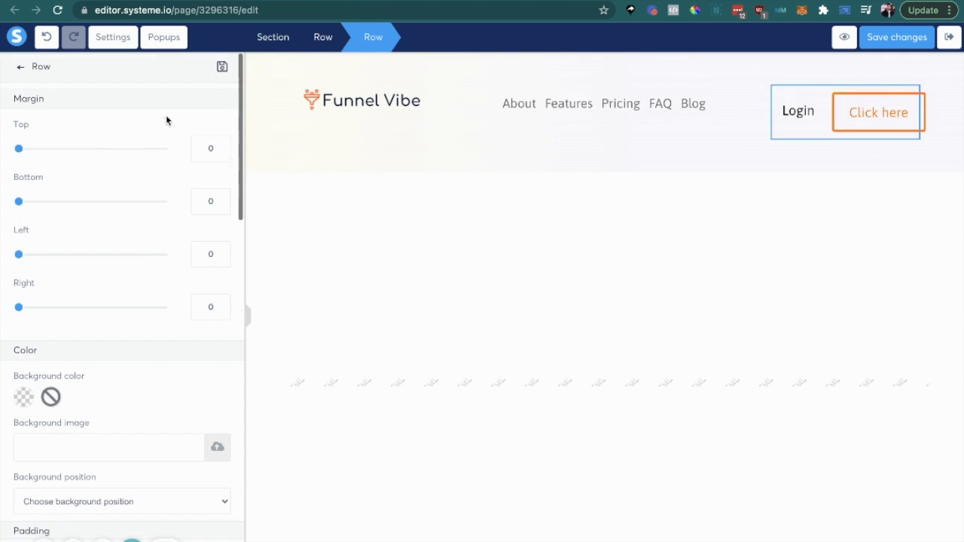
scroll(167, 120, down, 6)
drag(24, 143, 0, 141)
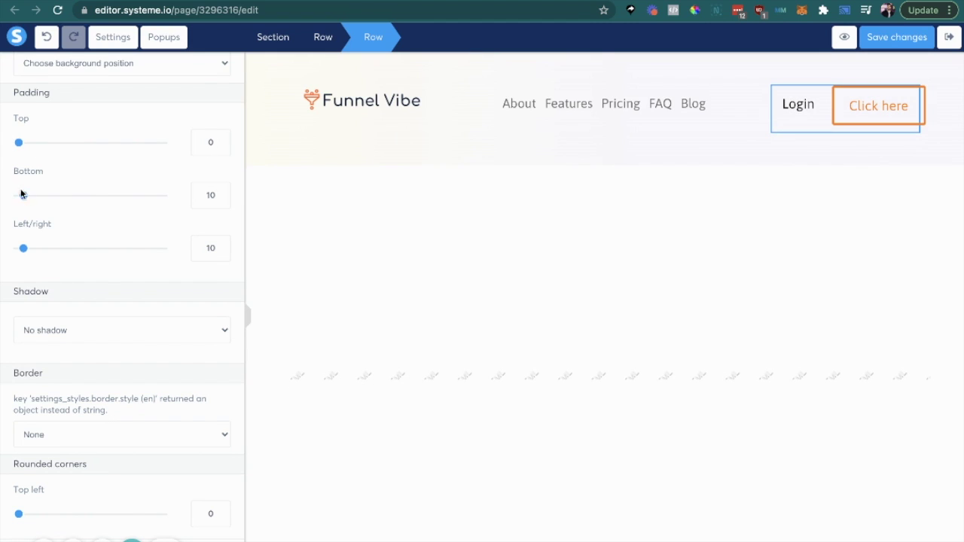
drag(21, 194, 2, 195)
click(897, 37)
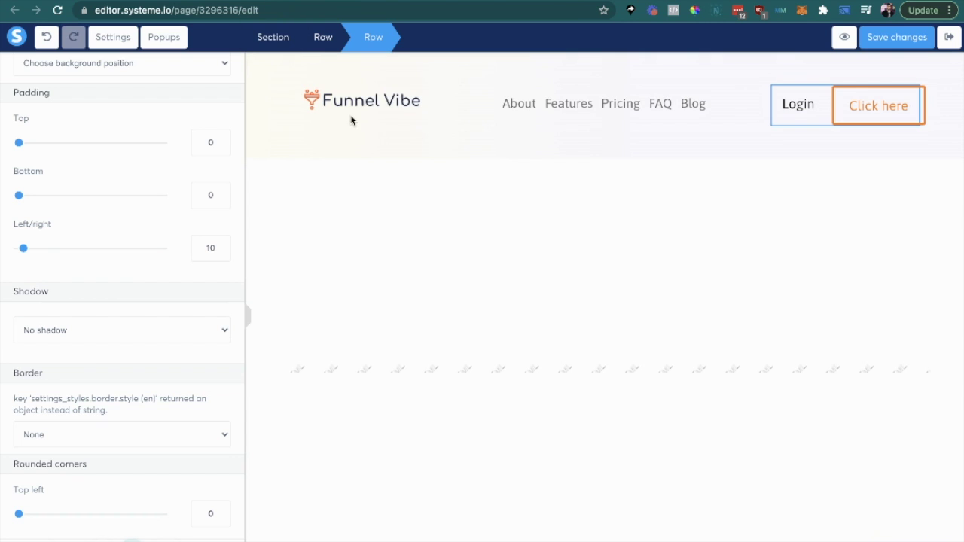
Set the Funnel Vibe logo image's top margin to 3.
click(351, 120)
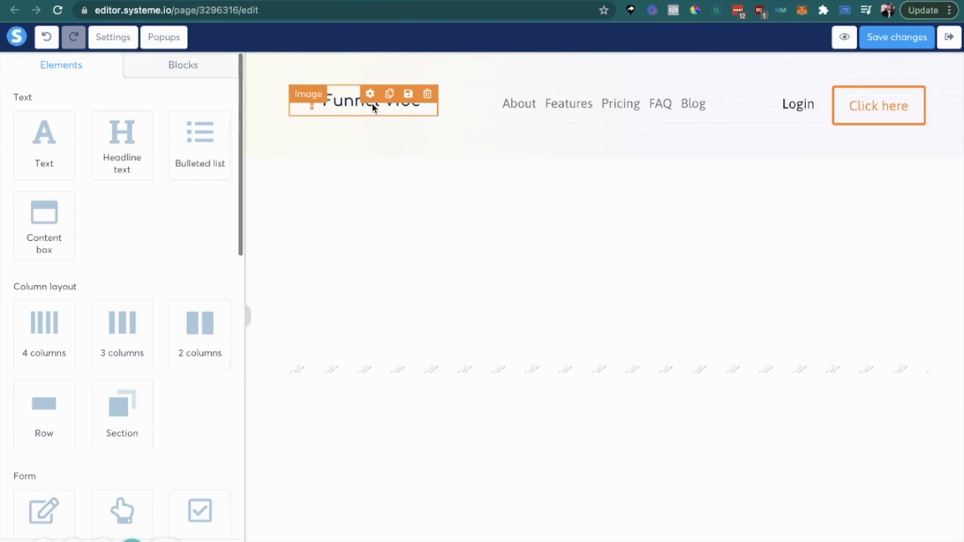
click(373, 108)
scroll(58, 342, down, 2)
drag(20, 400, 22, 404)
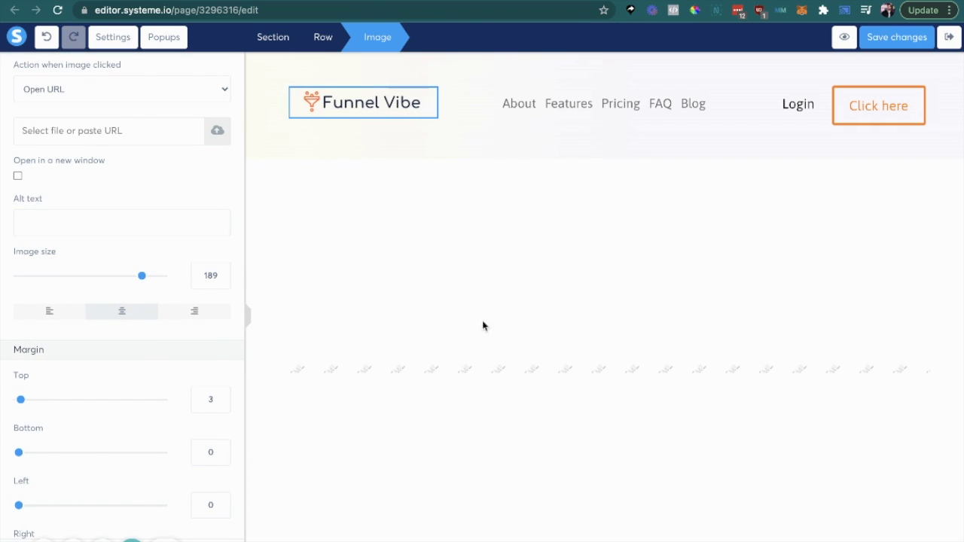
click(609, 259)
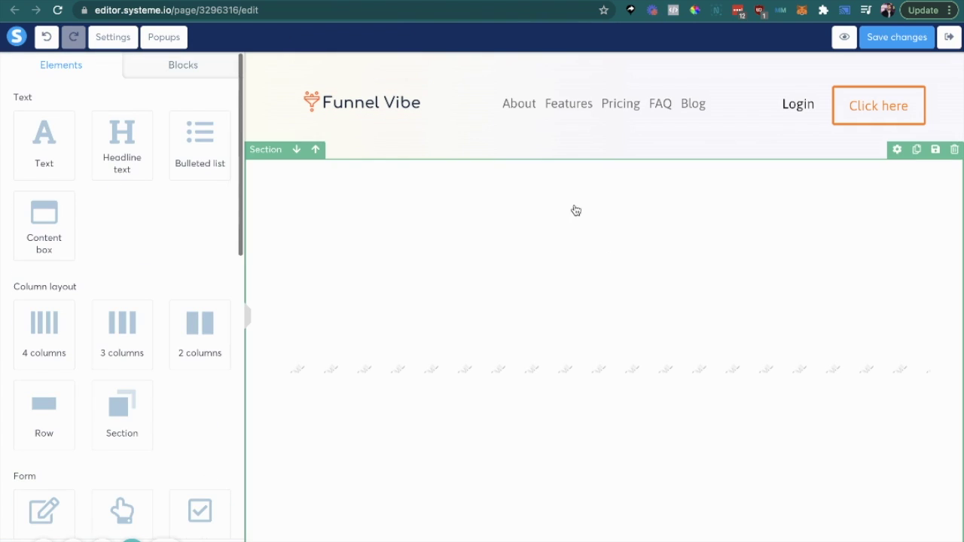
Set the header section's top padding to 10 and bottom padding to 8, and compare it with the Dribbble reference.
click(264, 129)
scroll(133, 231, down, 10)
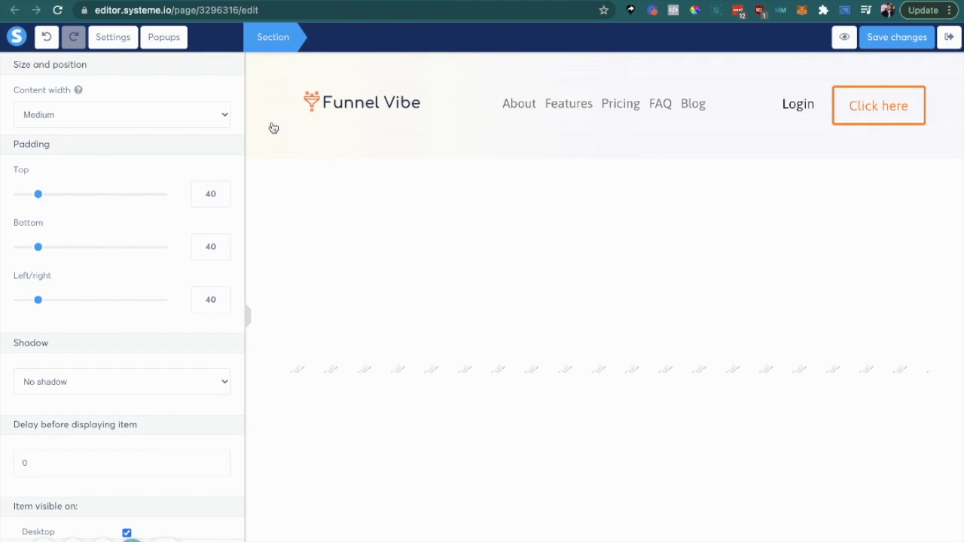
click(265, 61)
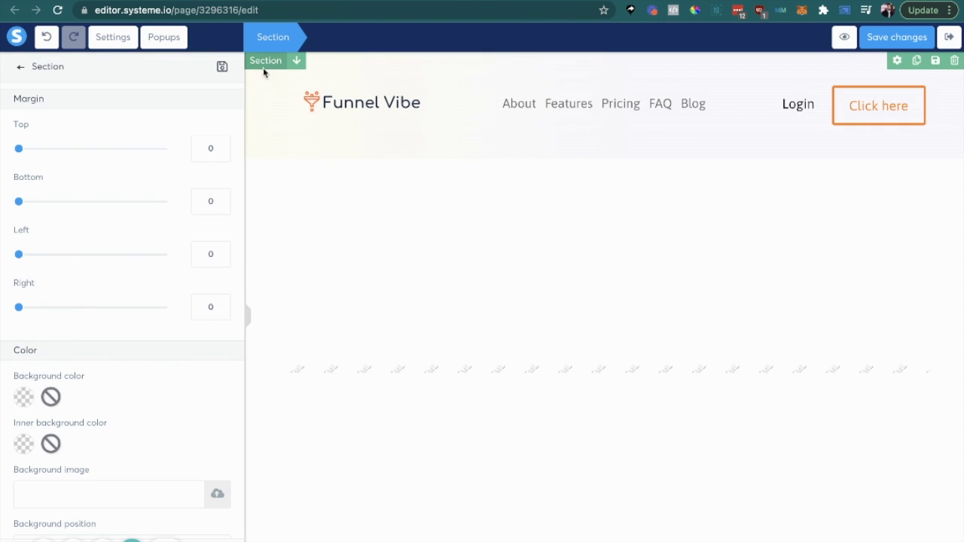
click(265, 68)
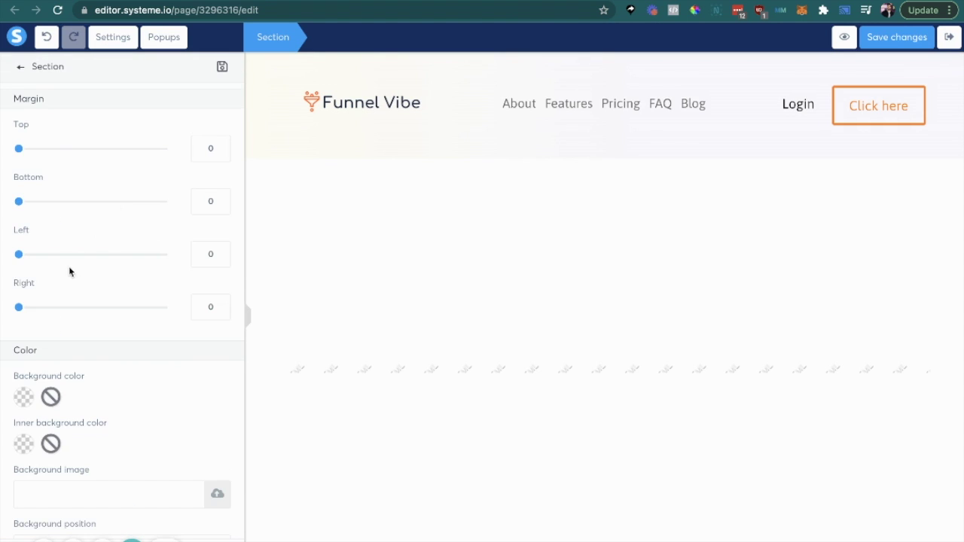
scroll(68, 268, down, 5)
drag(38, 309, 24, 314)
drag(38, 364, 24, 365)
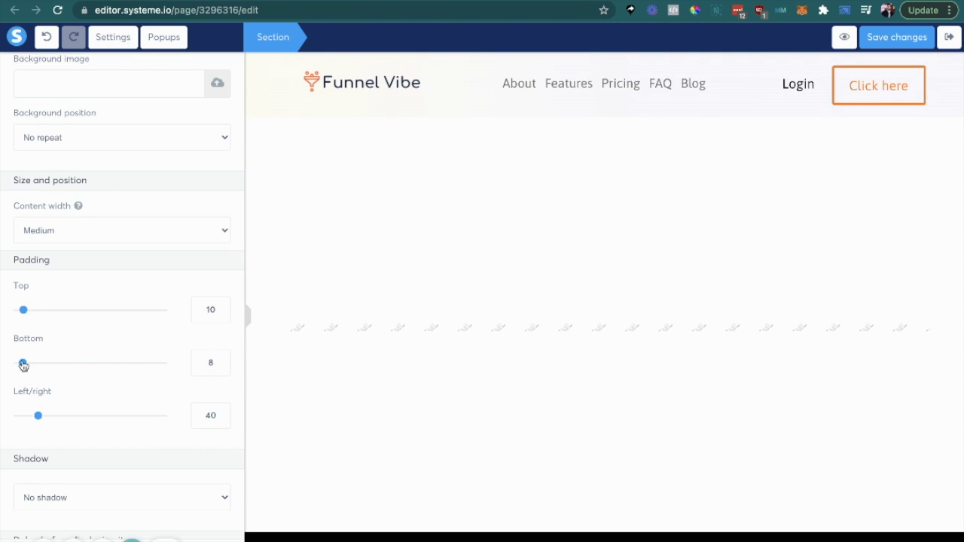
click(858, 39)
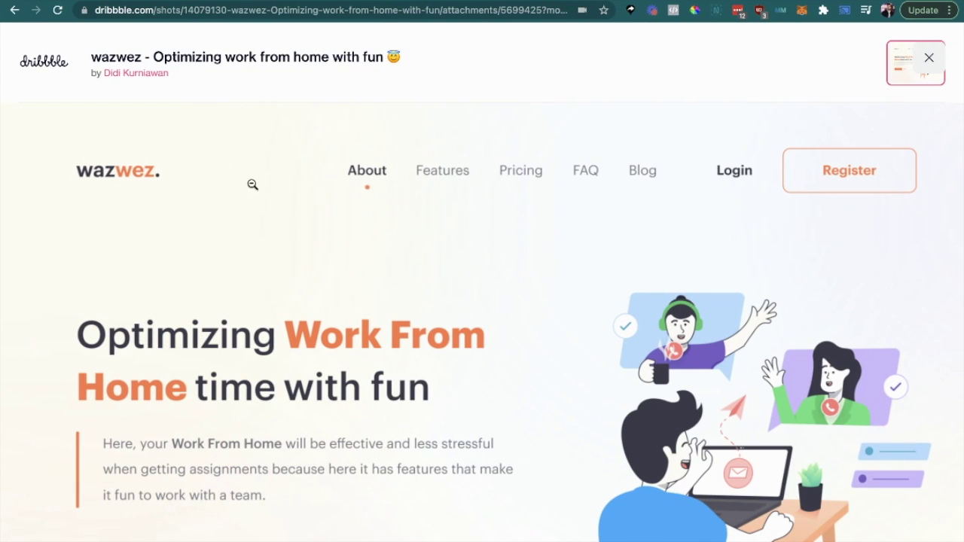
key(ctrl+Left)
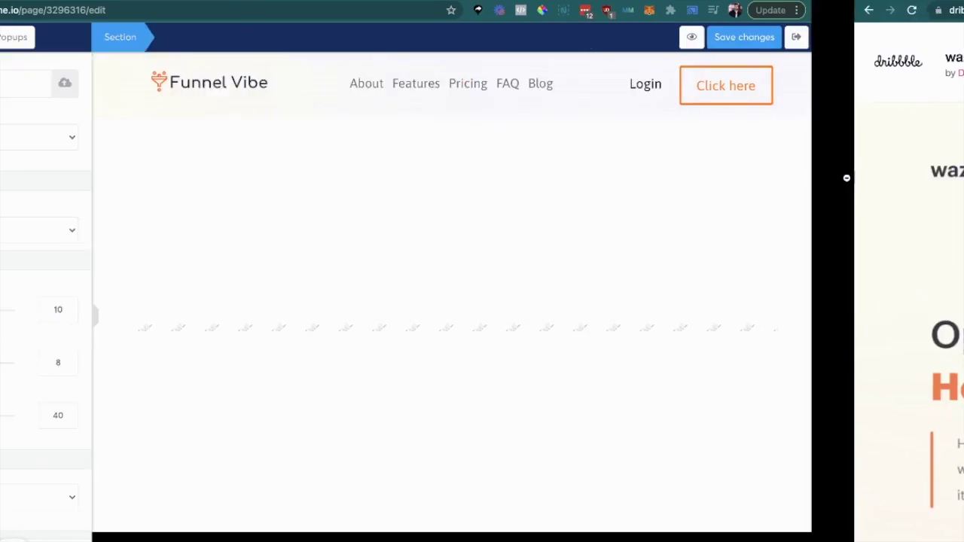
Change the outlined button's text to "Register".
click(875, 95)
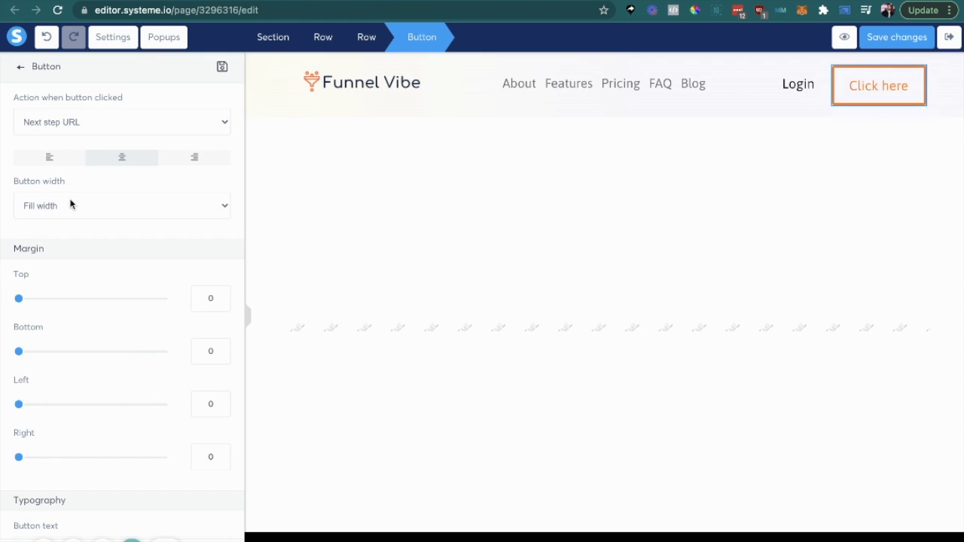
scroll(56, 243, down, 3)
triple_click(60, 354)
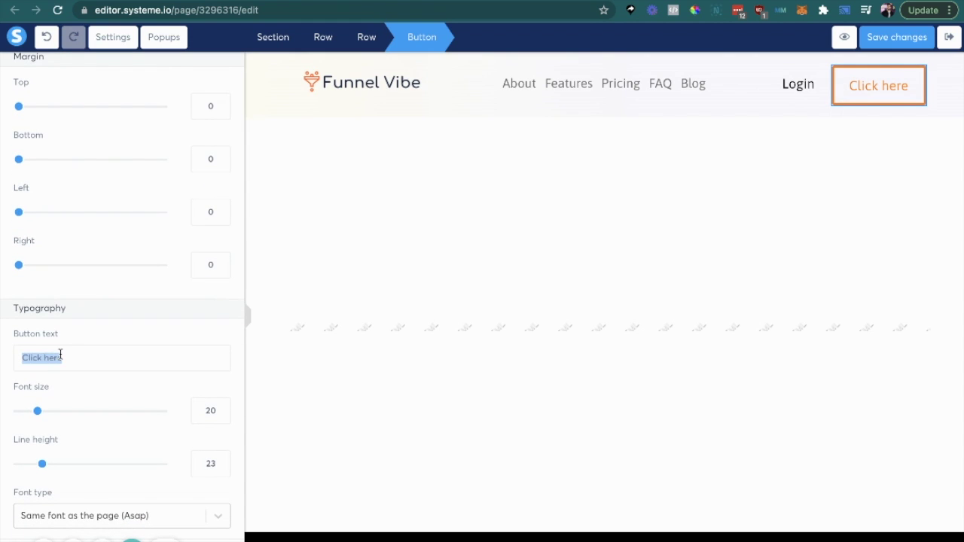
text(Registr)
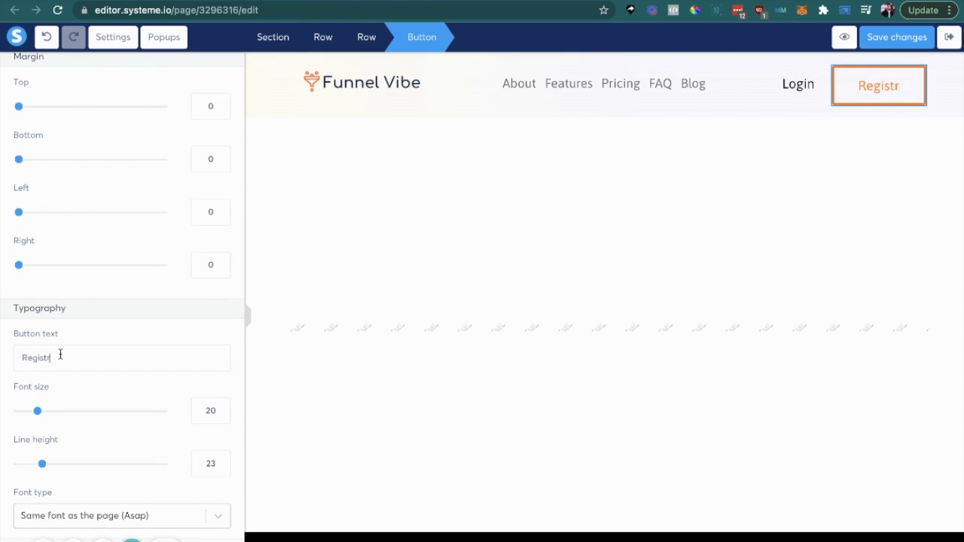
key(BackSpace)
text(er)
click(363, 284)
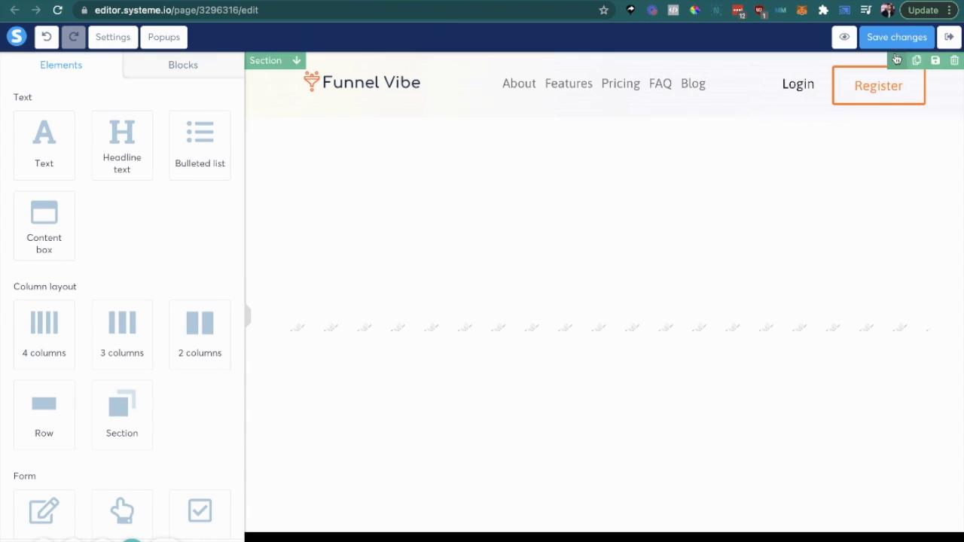
click(879, 73)
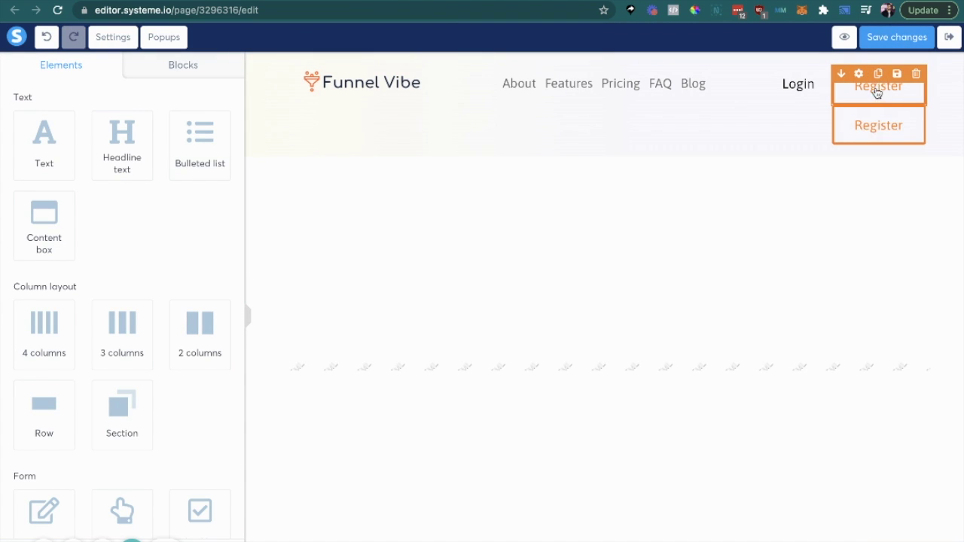
click(912, 75)
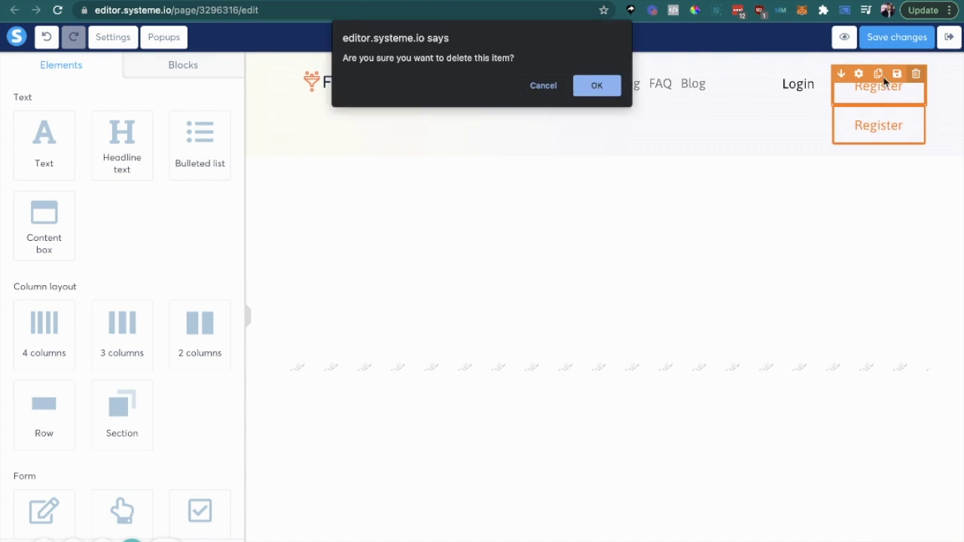
click(580, 89)
Set the Register button's top and bottom padding to 9.
click(850, 89)
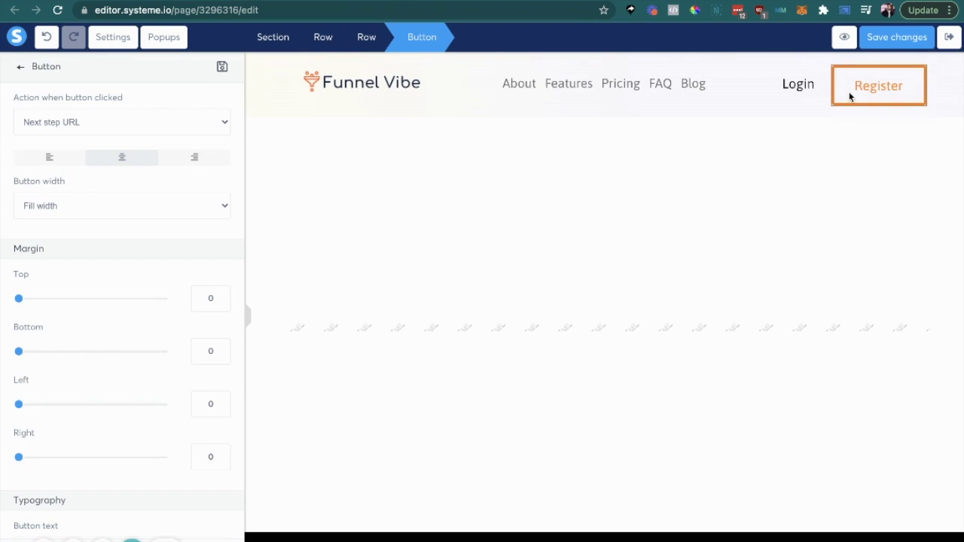
scroll(71, 378, down, 10)
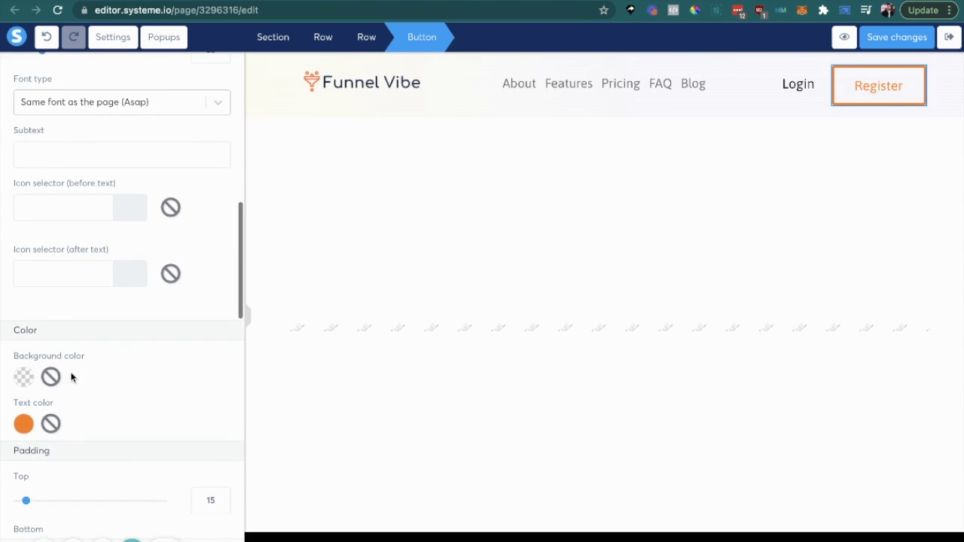
drag(25, 318, 24, 324)
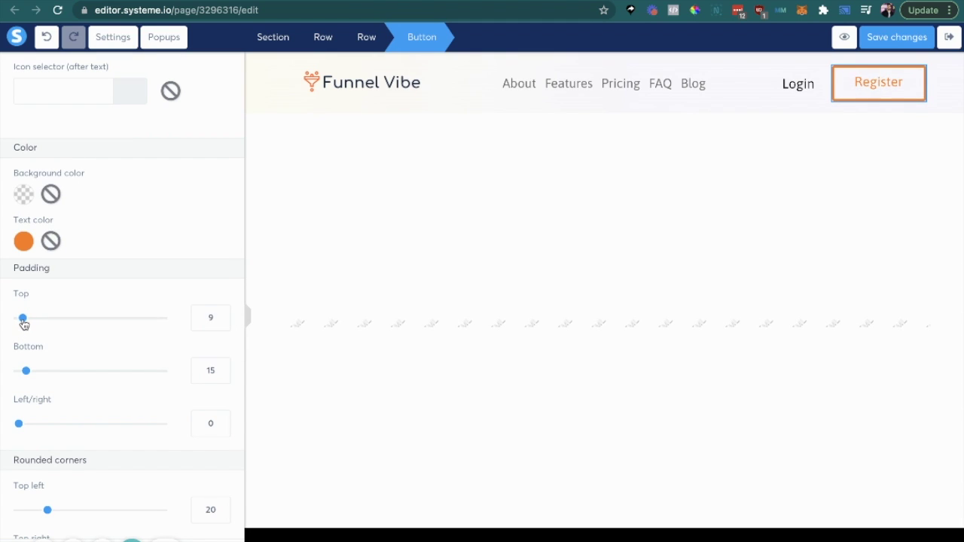
double_click(213, 370)
text(9)
click(462, 255)
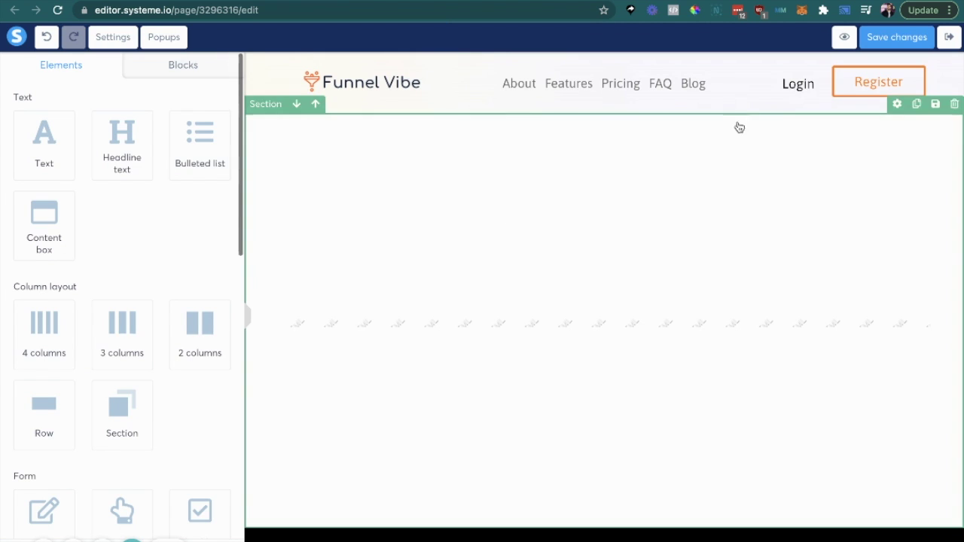
Save the page and compare the previewed header with the wazwez Dribbble reference.
click(873, 41)
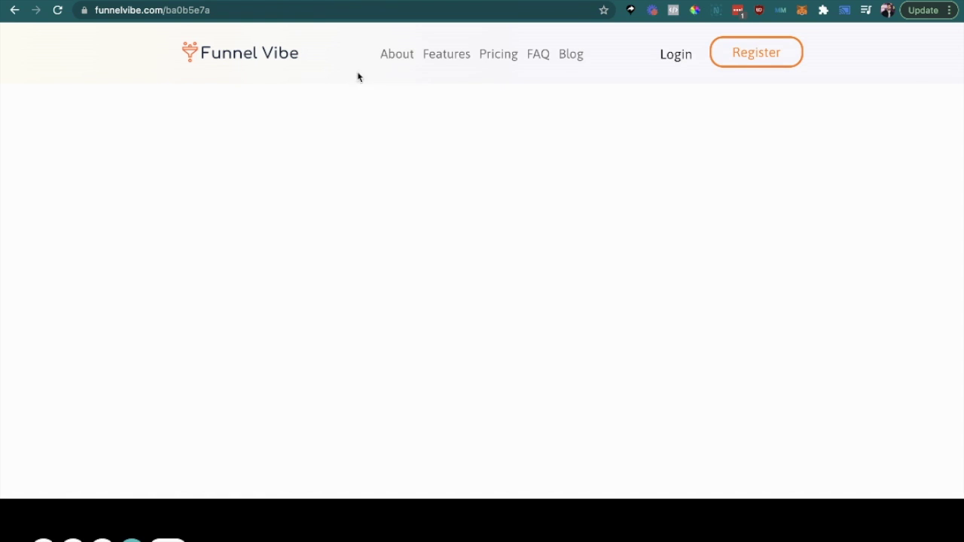
key(ctrl+Right)
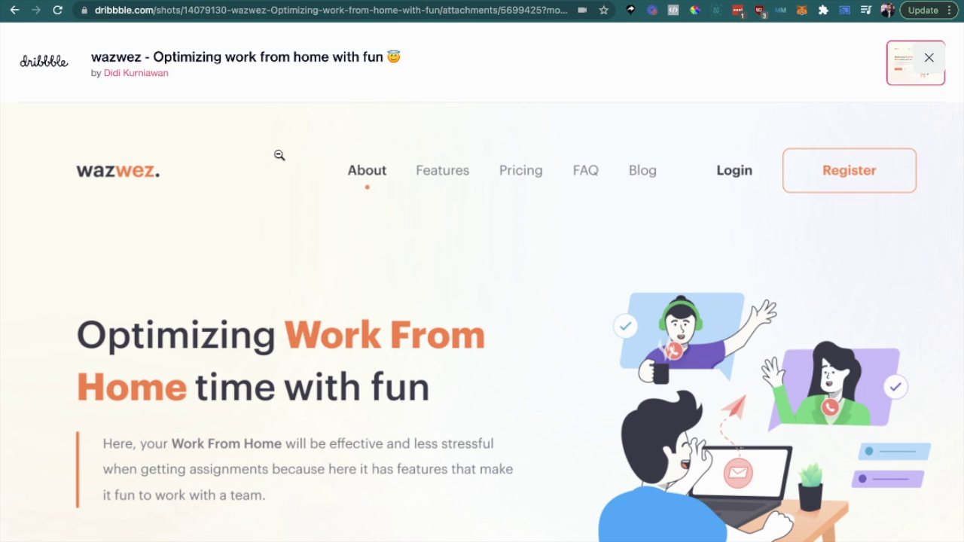
key(ctrl+Left)
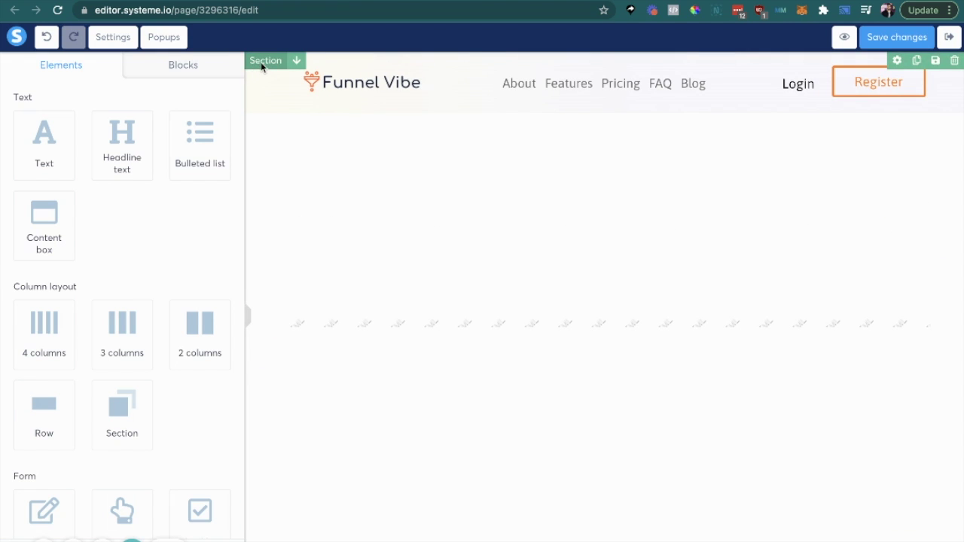
Make the header section sticky so it is always visible at the top, and save the page.
click(264, 64)
scroll(133, 221, down, 10)
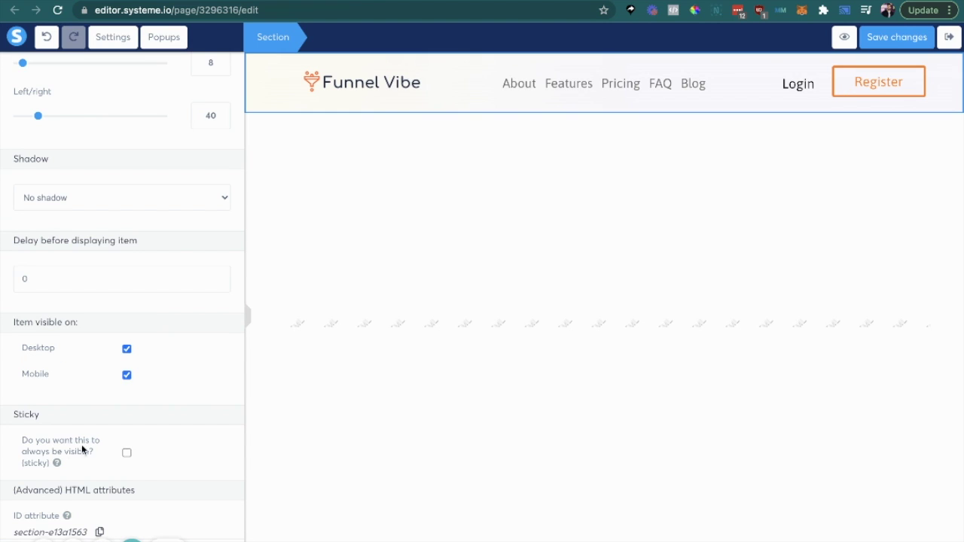
click(127, 454)
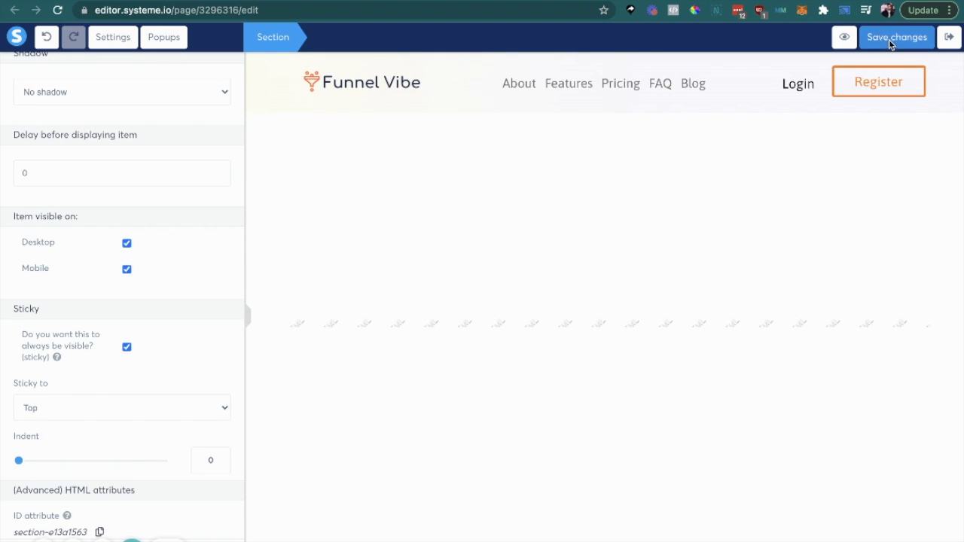
Reload the page preview, scroll through it to check the sticky header, and return to the editor's element list.
click(473, 3)
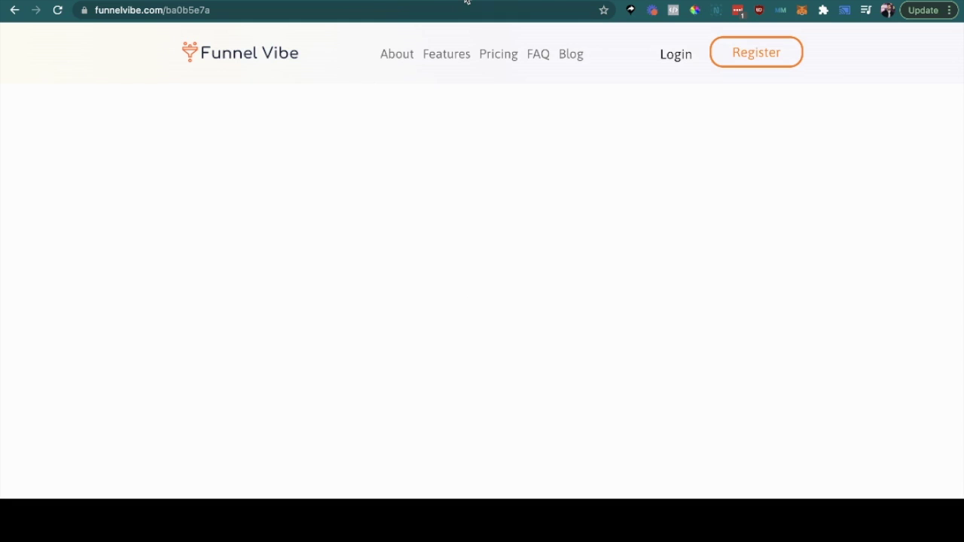
key(super+r)
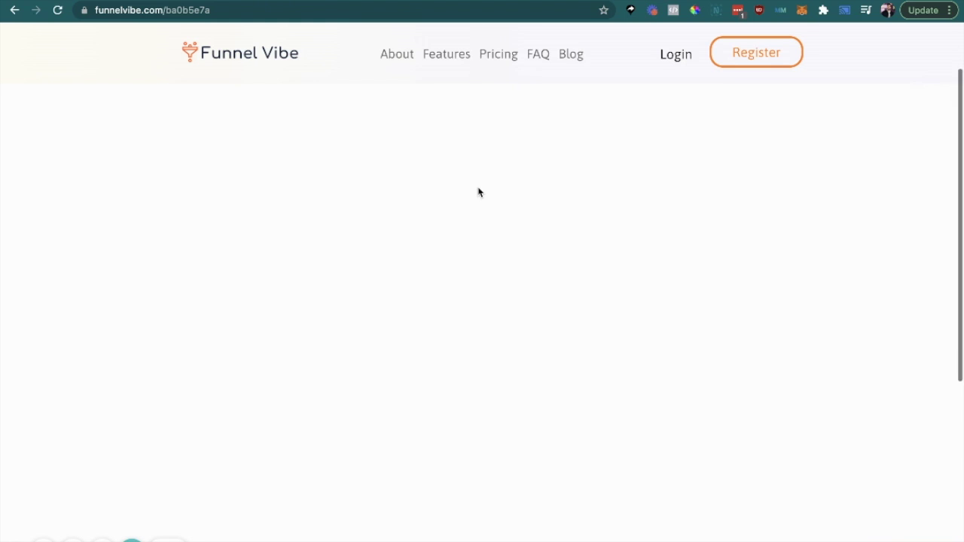
scroll(477, 193, down, 2)
scroll(477, 193, up, 4)
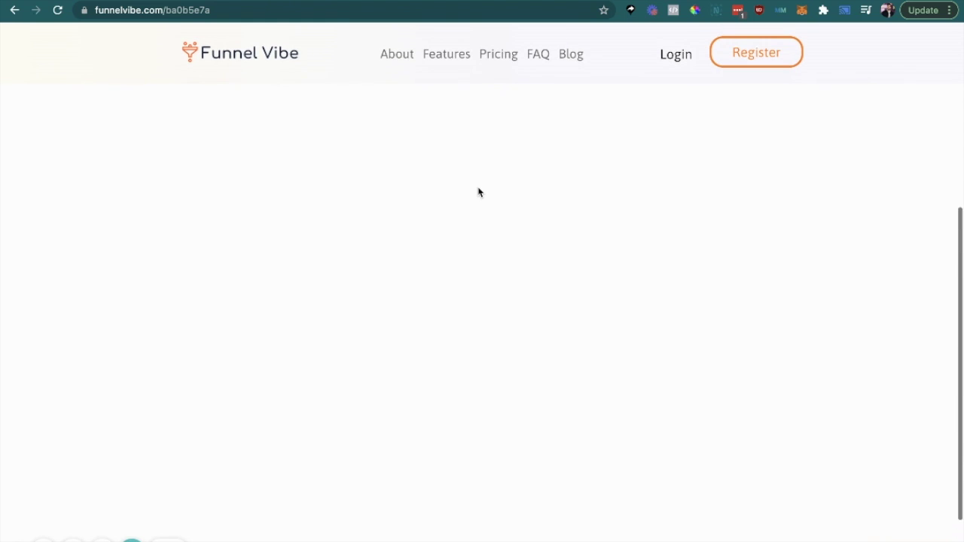
scroll(477, 193, down, 5)
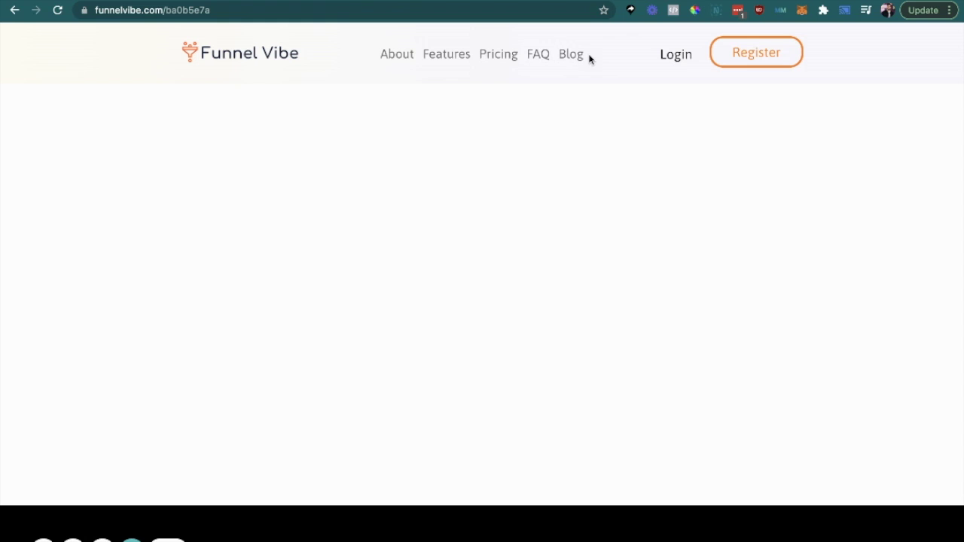
scroll(499, 187, up, 5)
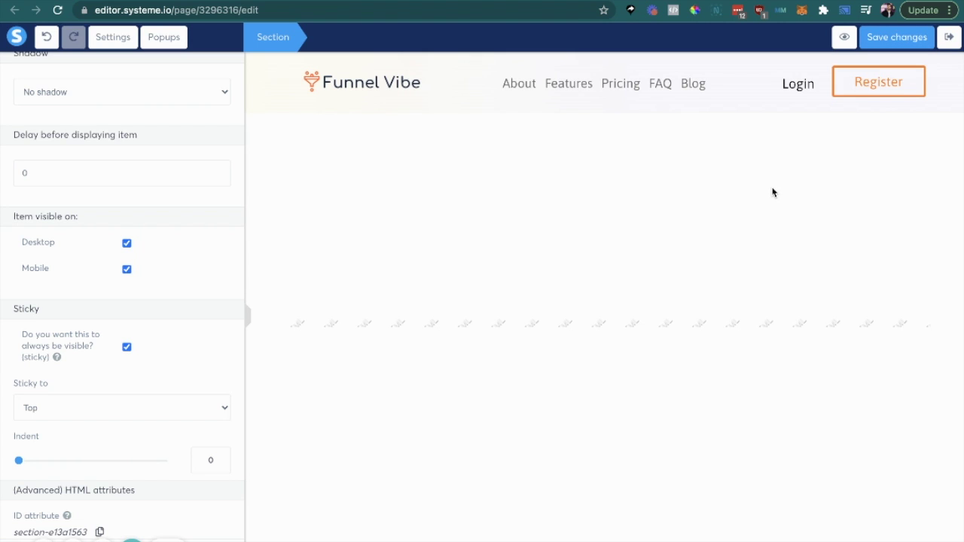
scroll(101, 97, up, 10)
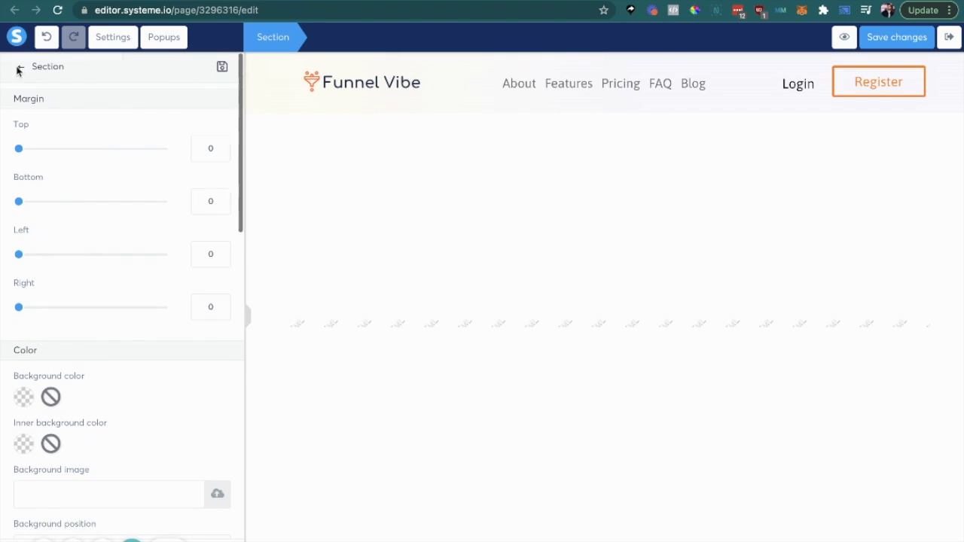
click(19, 68)
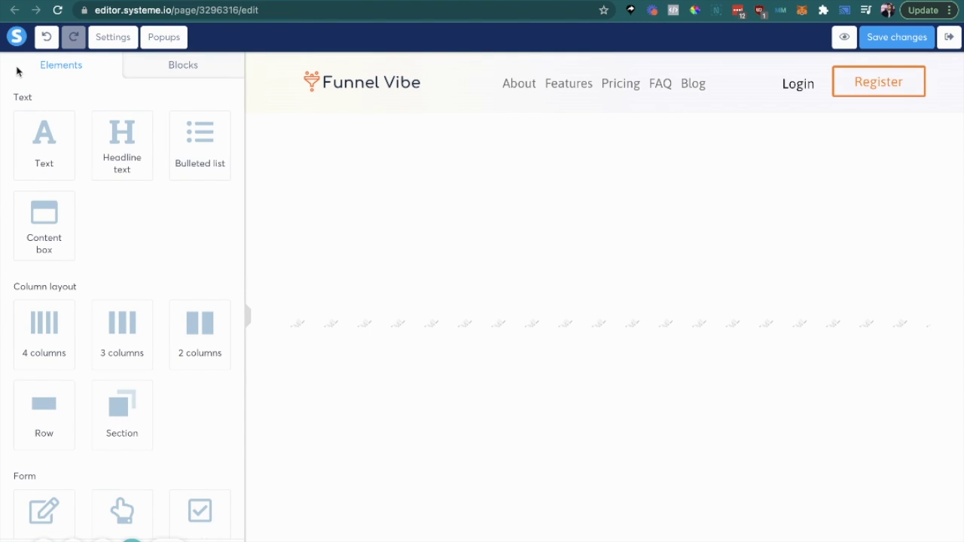